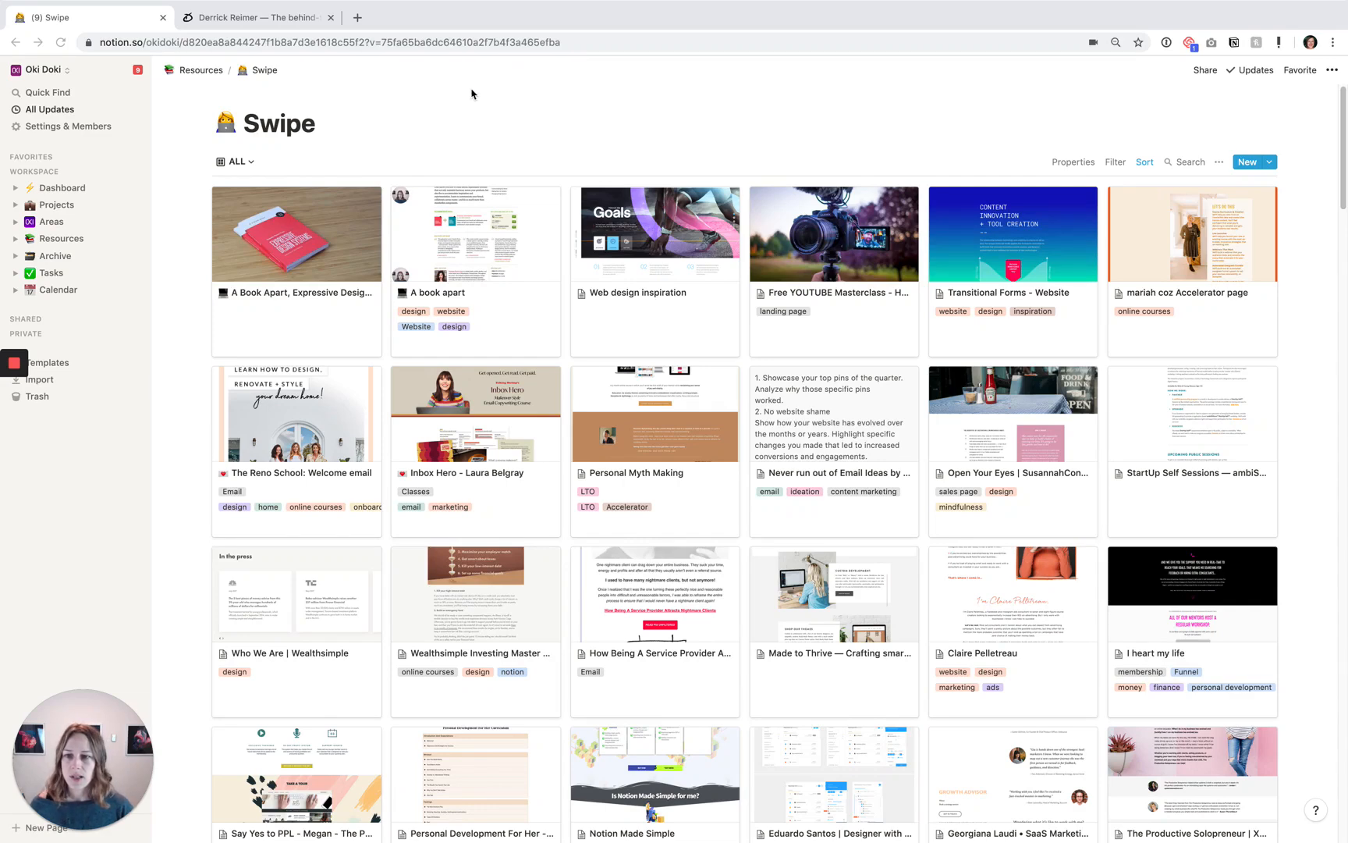
# Browse the Online Courses and Ethical Brands views, then settle on the Sales Pages view
pyautogui.click(251, 163)
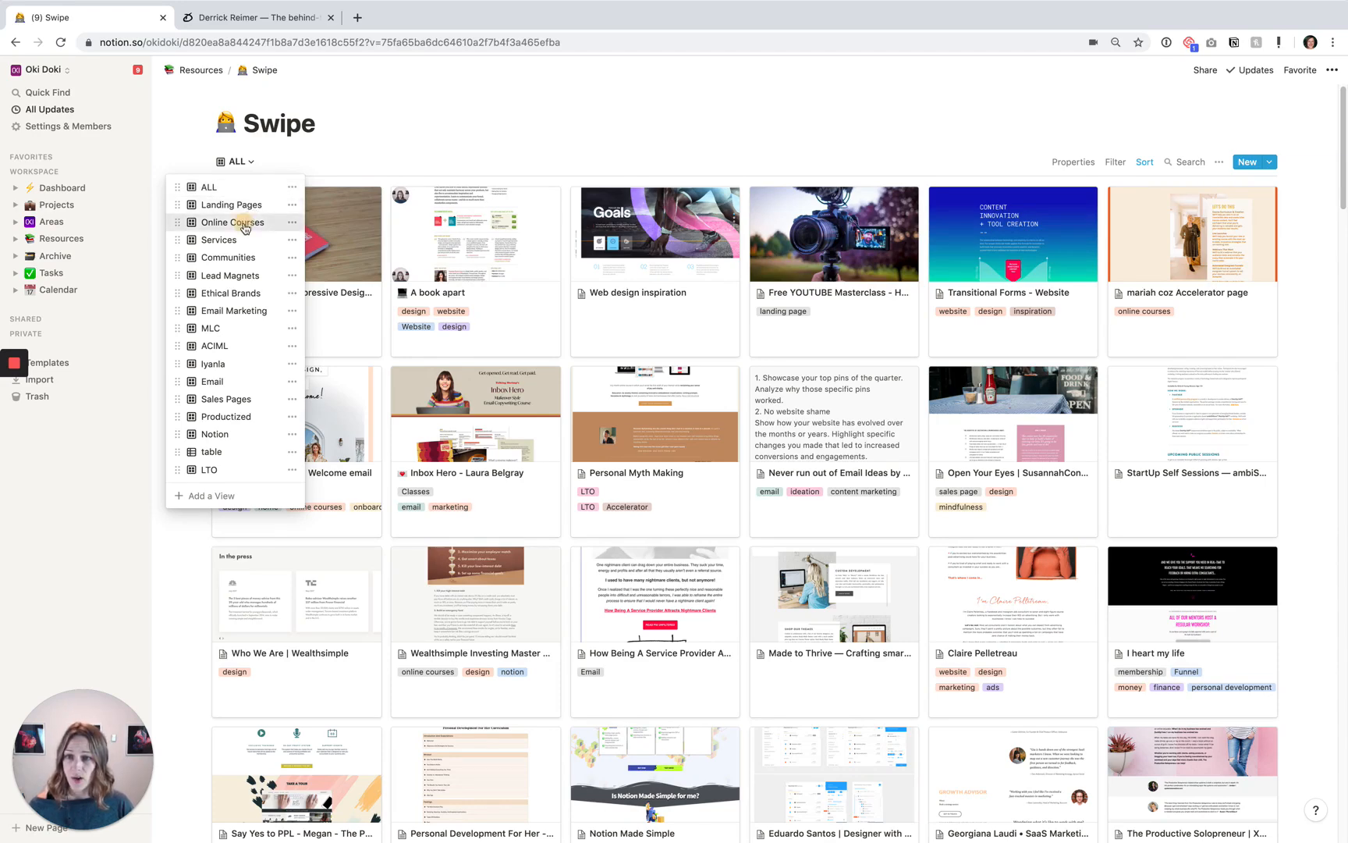
pyautogui.click(231, 223)
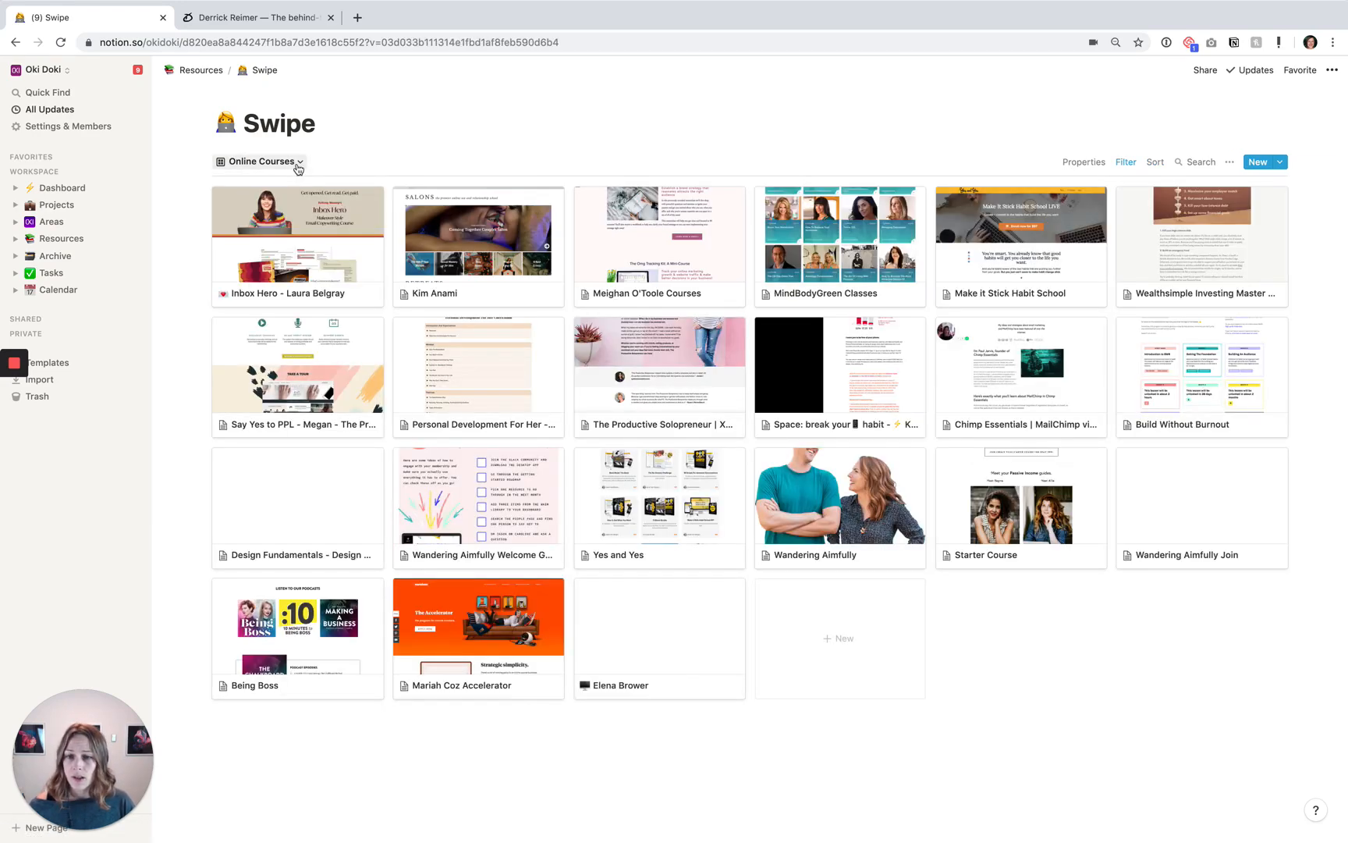
pyautogui.click(292, 161)
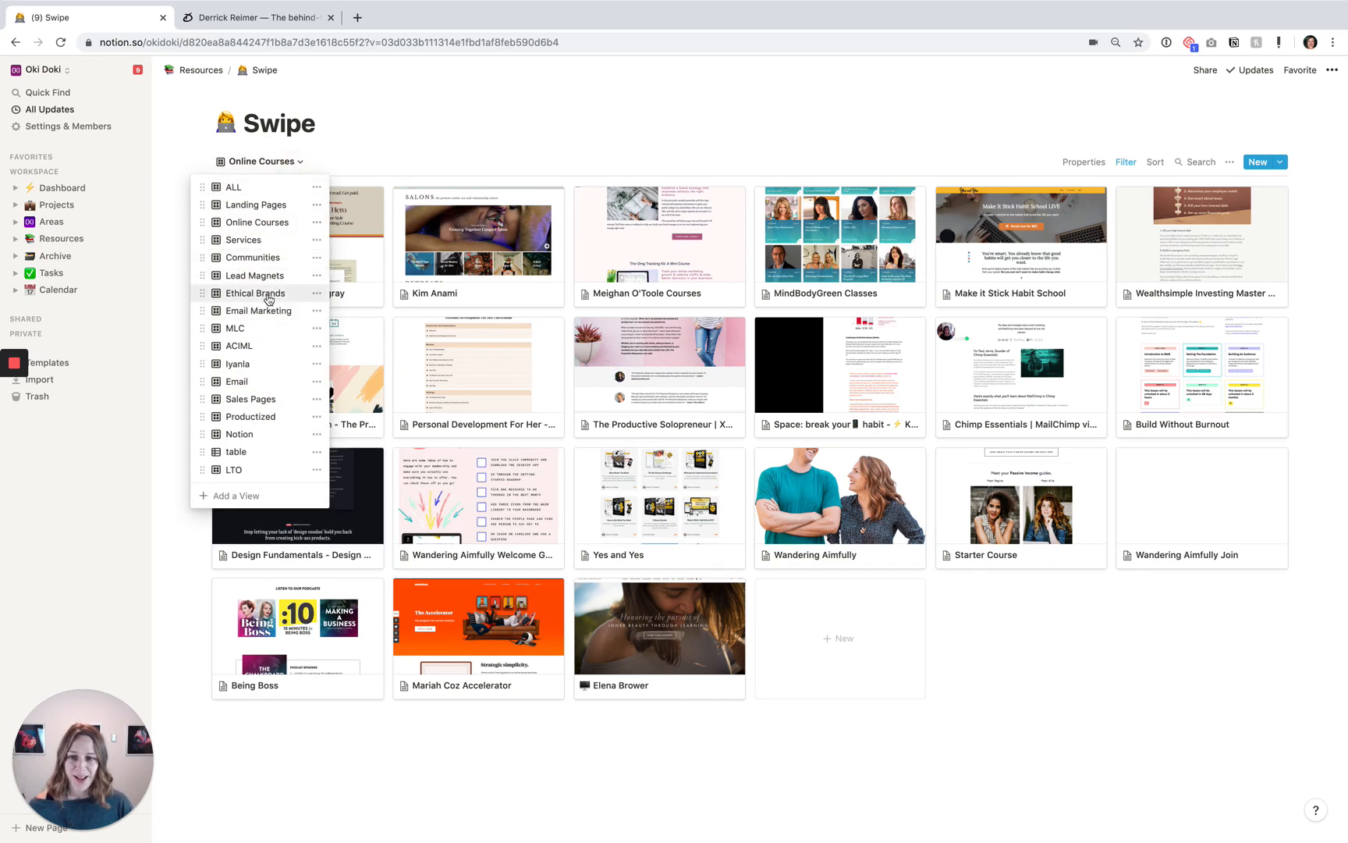
pyautogui.click(255, 293)
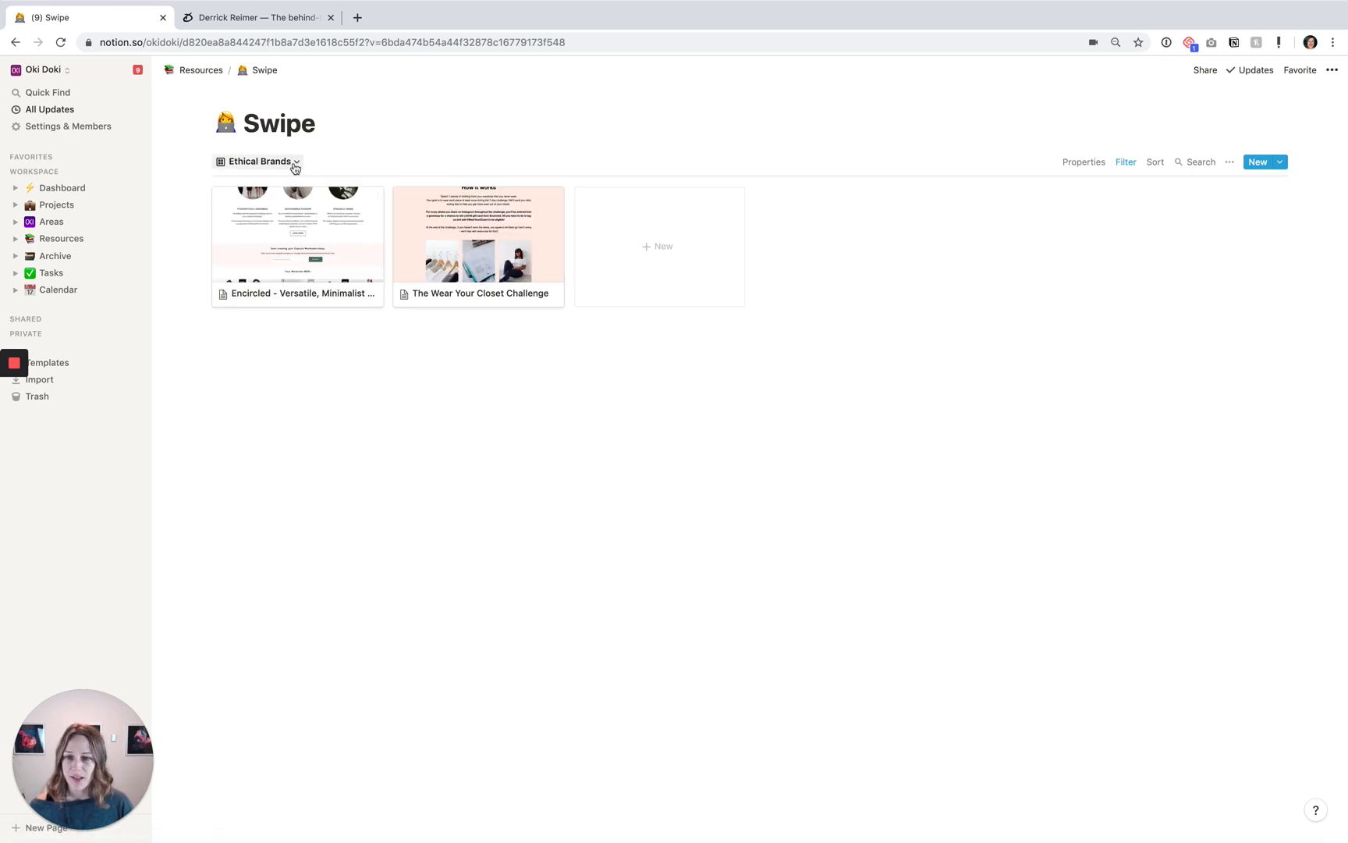
pyautogui.click(295, 165)
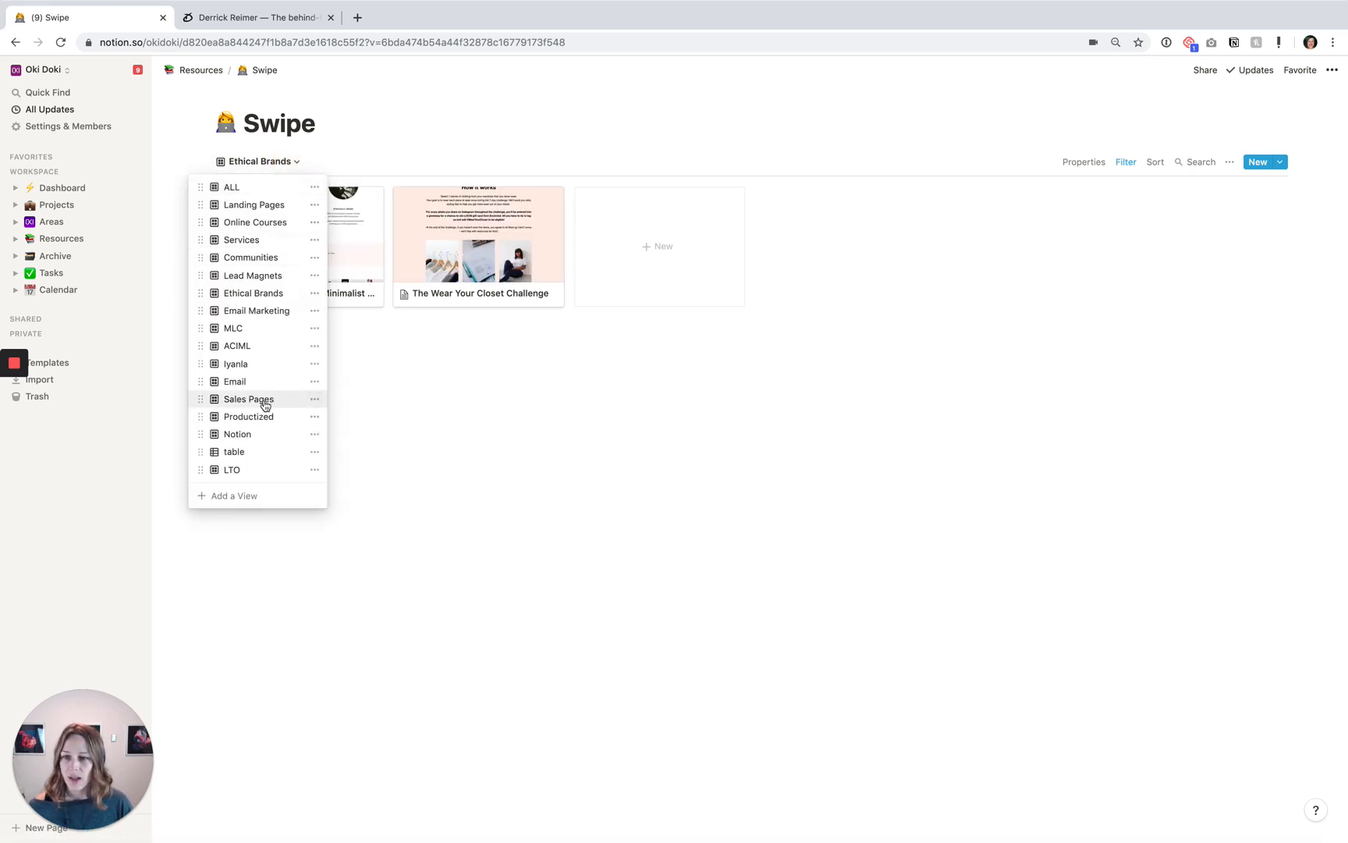
pyautogui.click(249, 398)
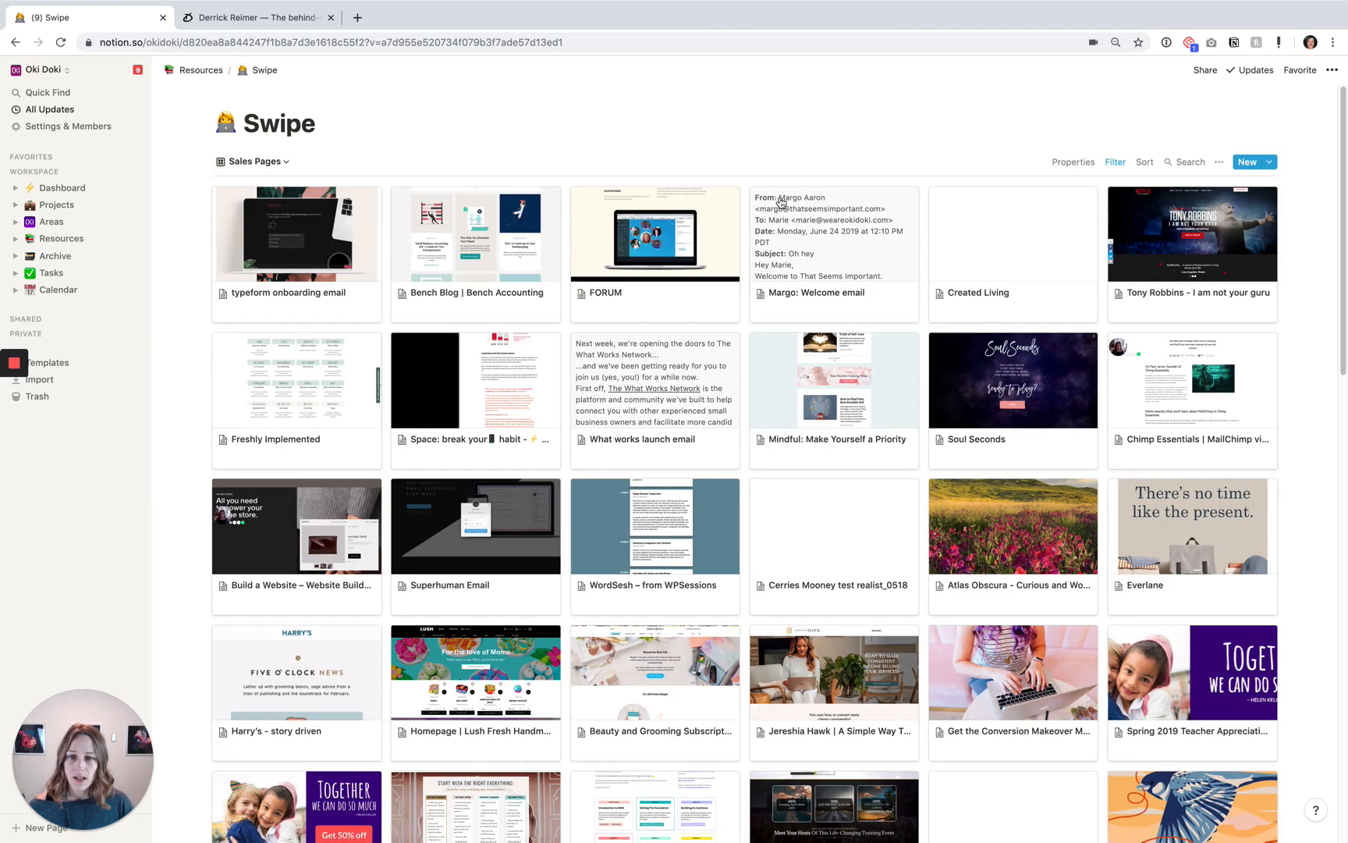
# Filter the gallery so TYPE contains 'sales page'
pyautogui.click(1125, 161)
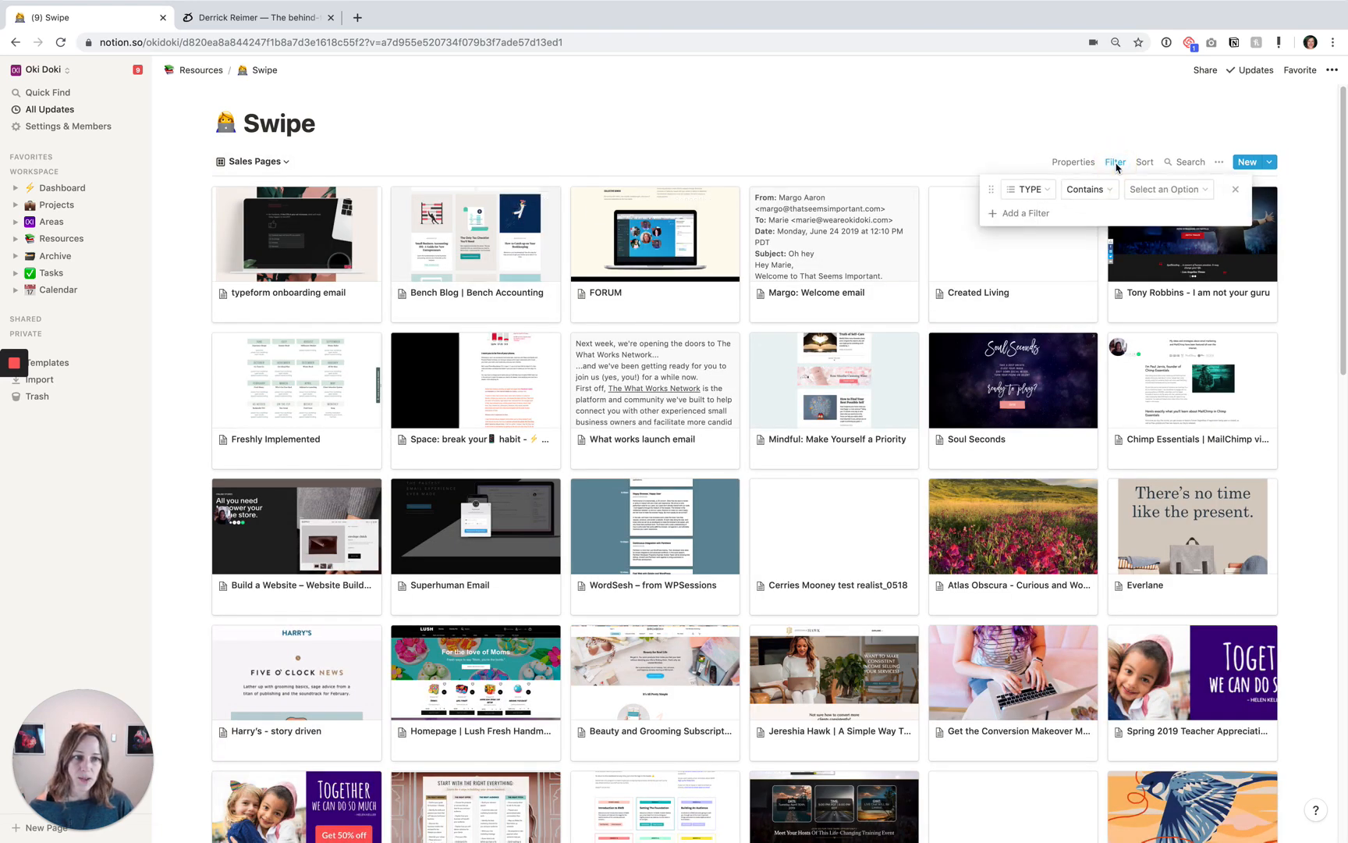
pyautogui.click(1163, 189)
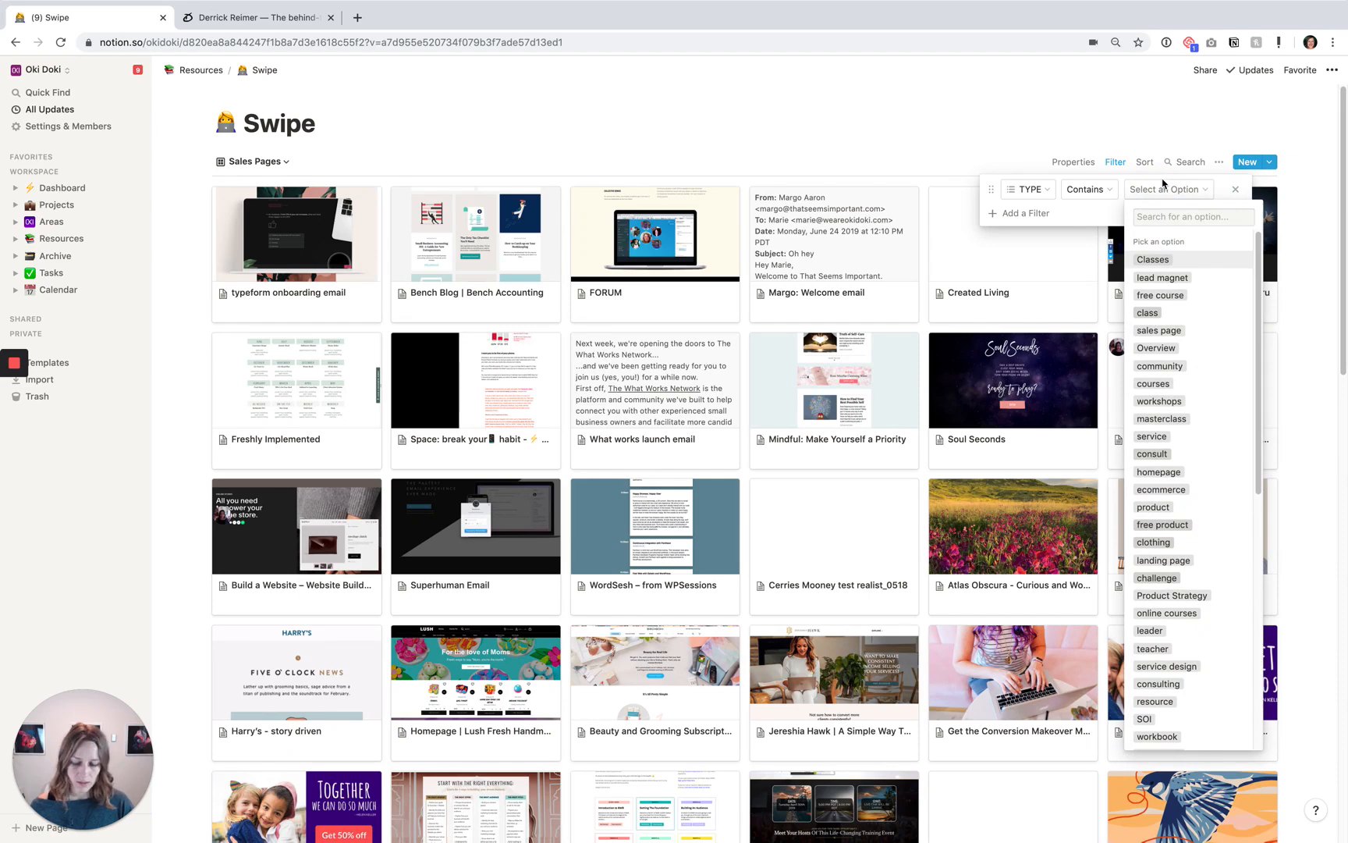
pyautogui.write('sales')
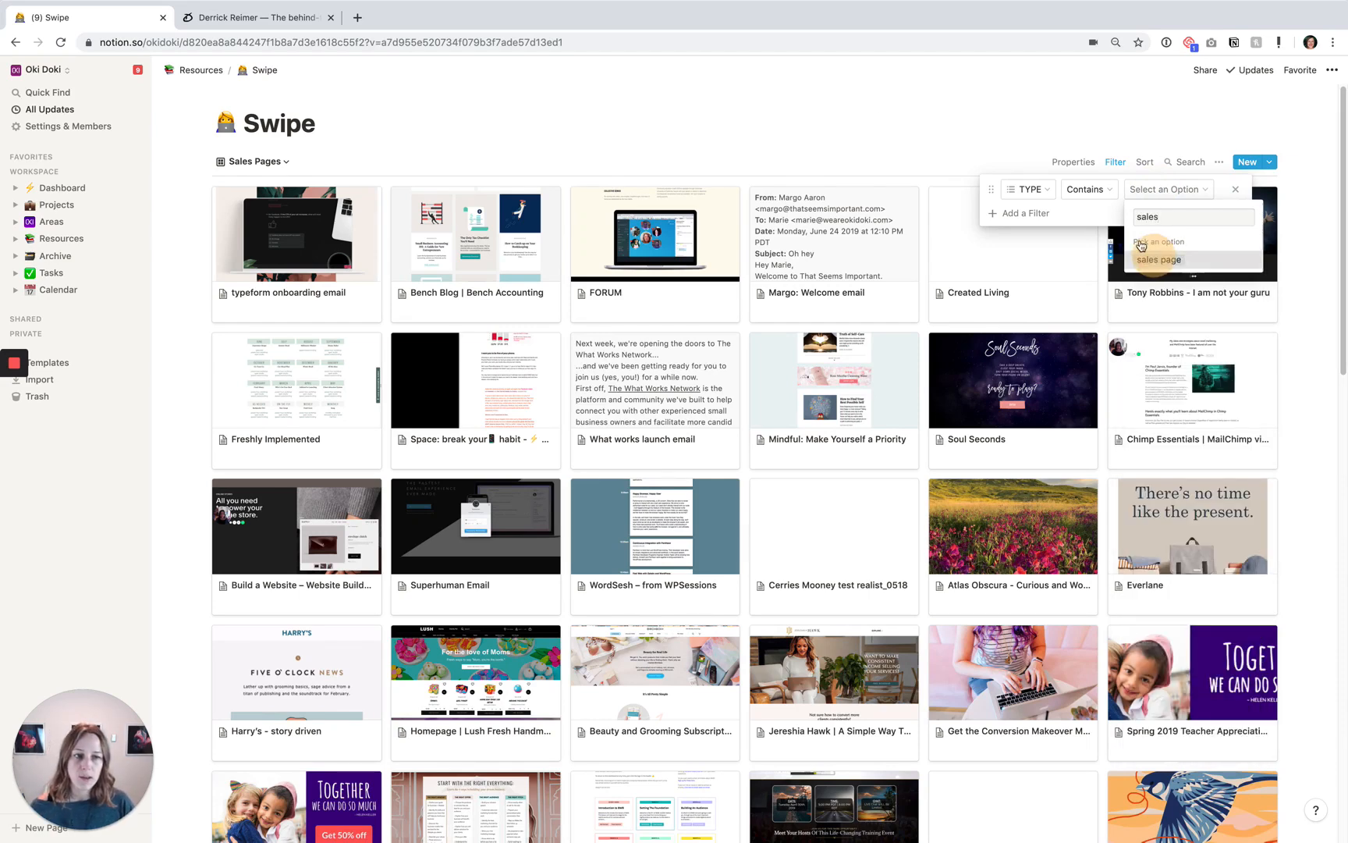
pyautogui.press('Return')
pyautogui.click(832, 136)
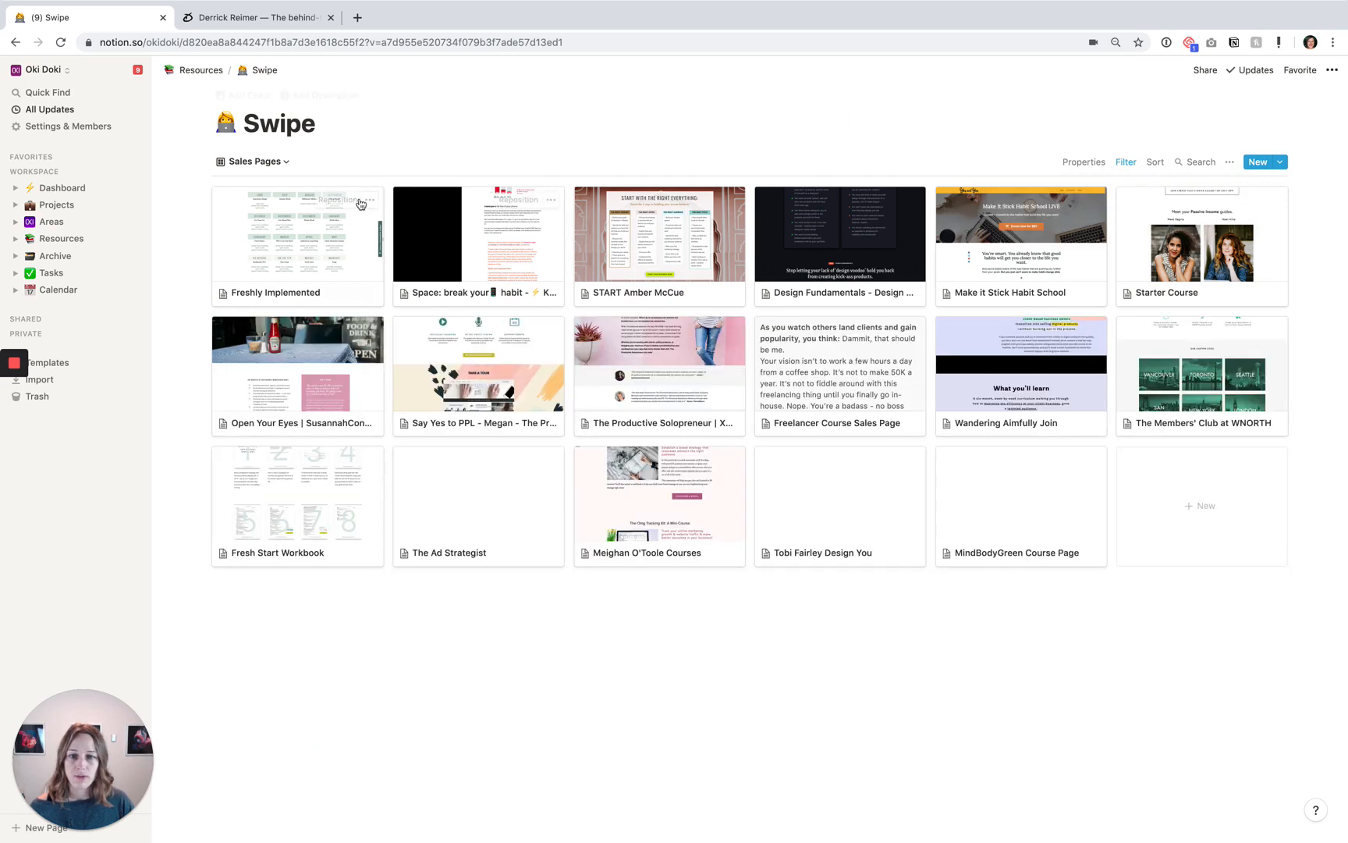
pyautogui.click(840, 237)
pyautogui.scroll(-5, 763, 401)
pyautogui.scroll(-5, 790, 400)
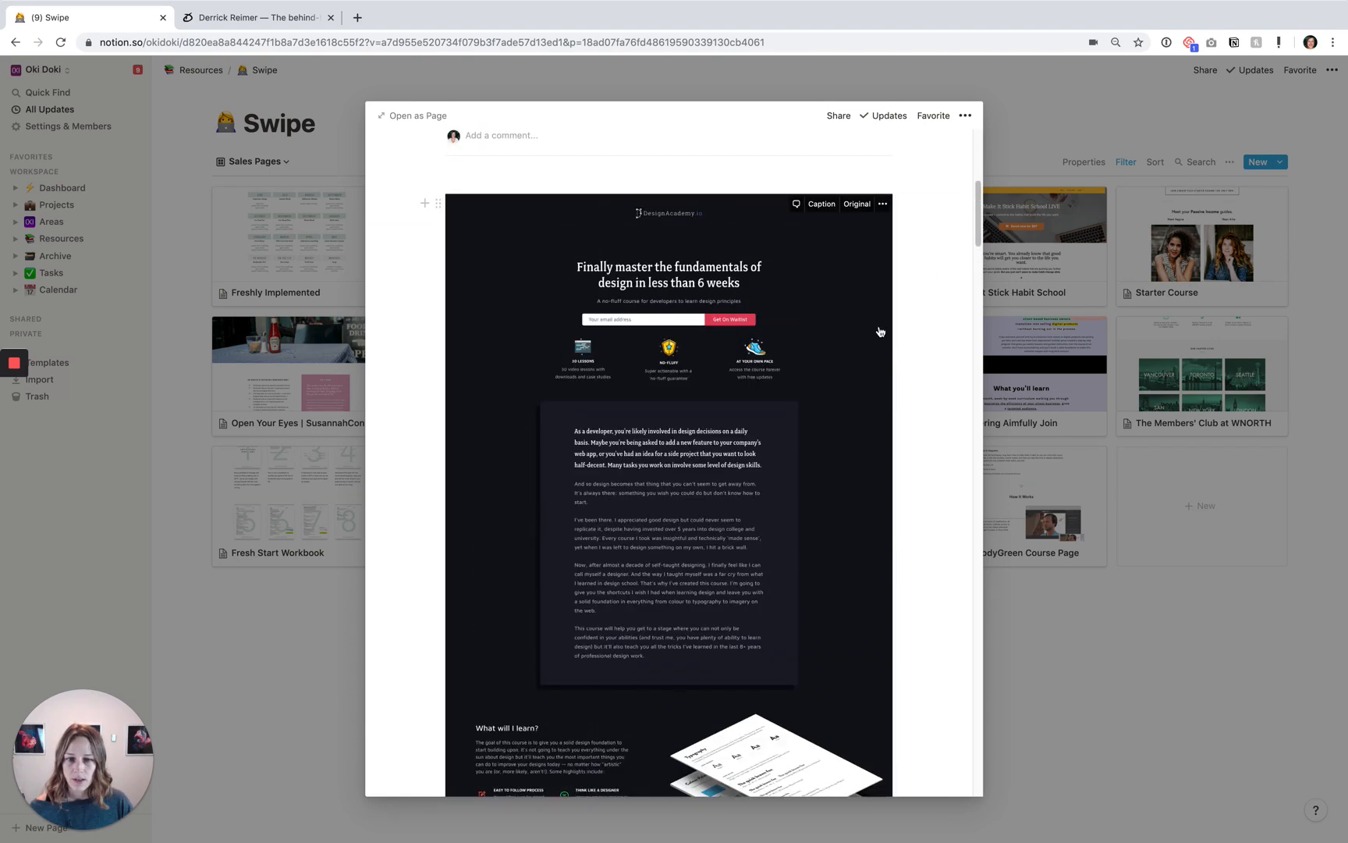
pyautogui.scroll(3, 881, 333)
pyautogui.scroll(-10, 881, 331)
pyautogui.scroll(-10, 880, 331)
pyautogui.scroll(-10, 881, 331)
pyautogui.scroll(-10, 880, 331)
pyautogui.scroll(-8, 881, 332)
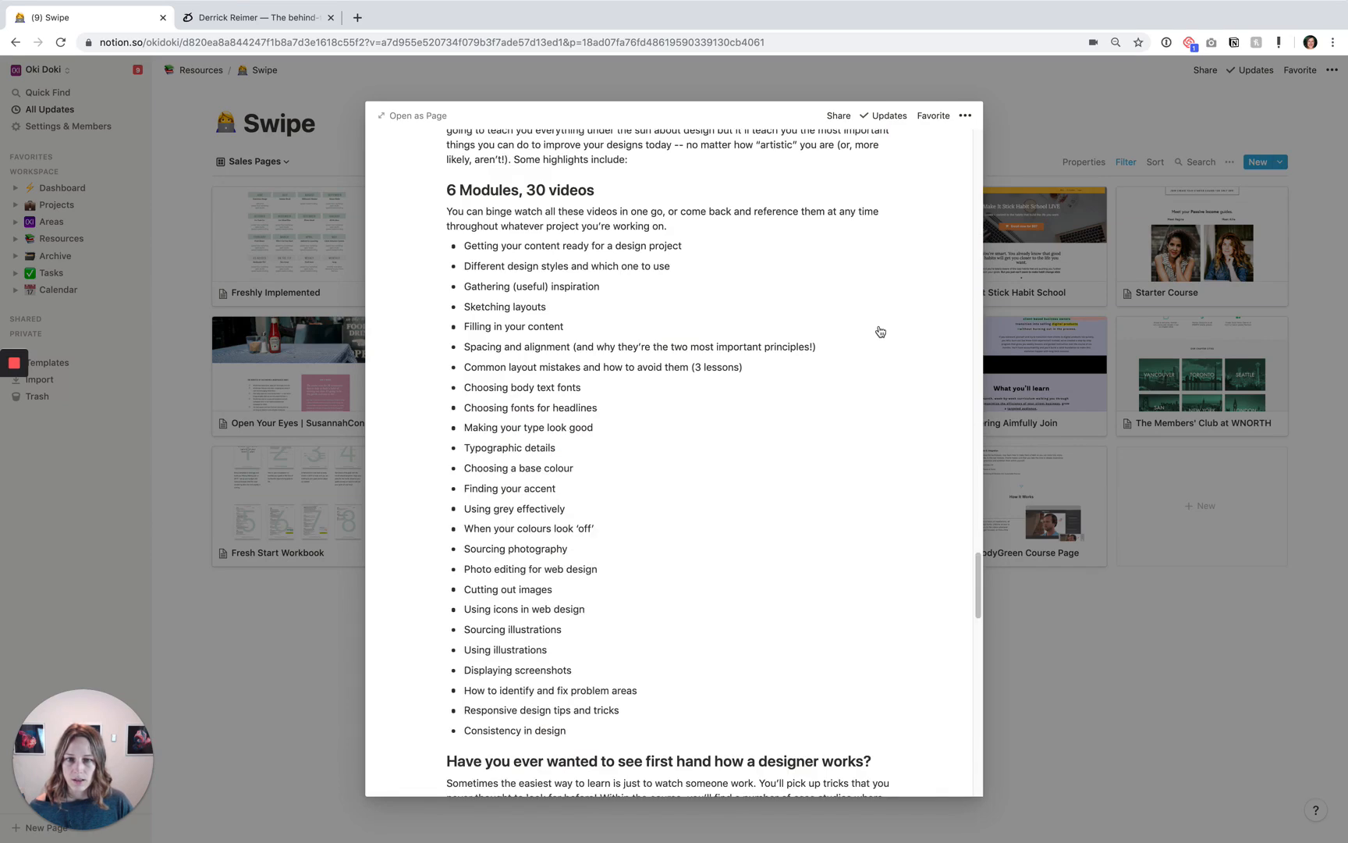
pyautogui.scroll(-8, 880, 331)
pyautogui.scroll(-8, 881, 332)
pyautogui.scroll(-10, 880, 332)
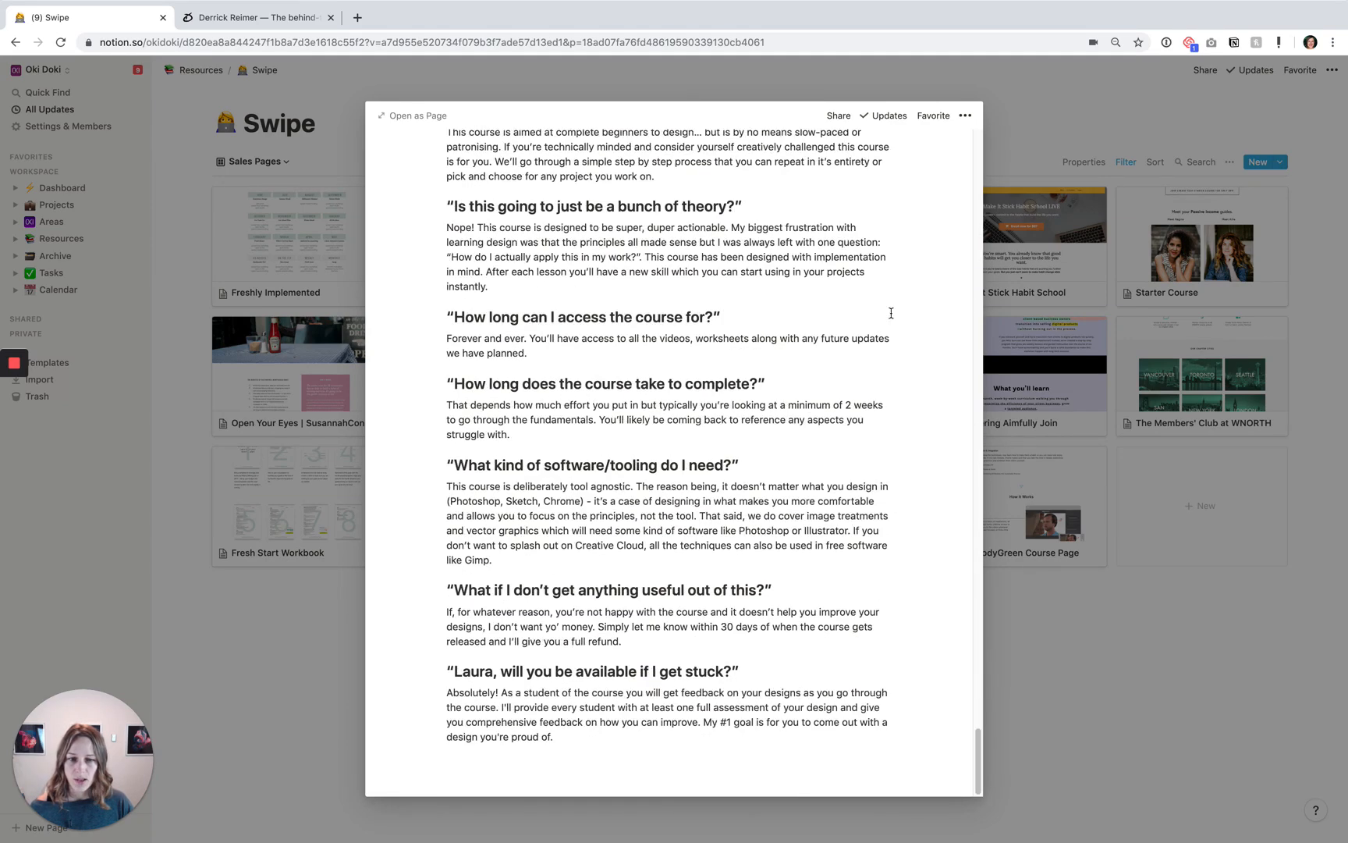
# Take a Full Page Screen Capture of derrickreimer.com and copy the image to the clipboard
pyautogui.click(1051, 125)
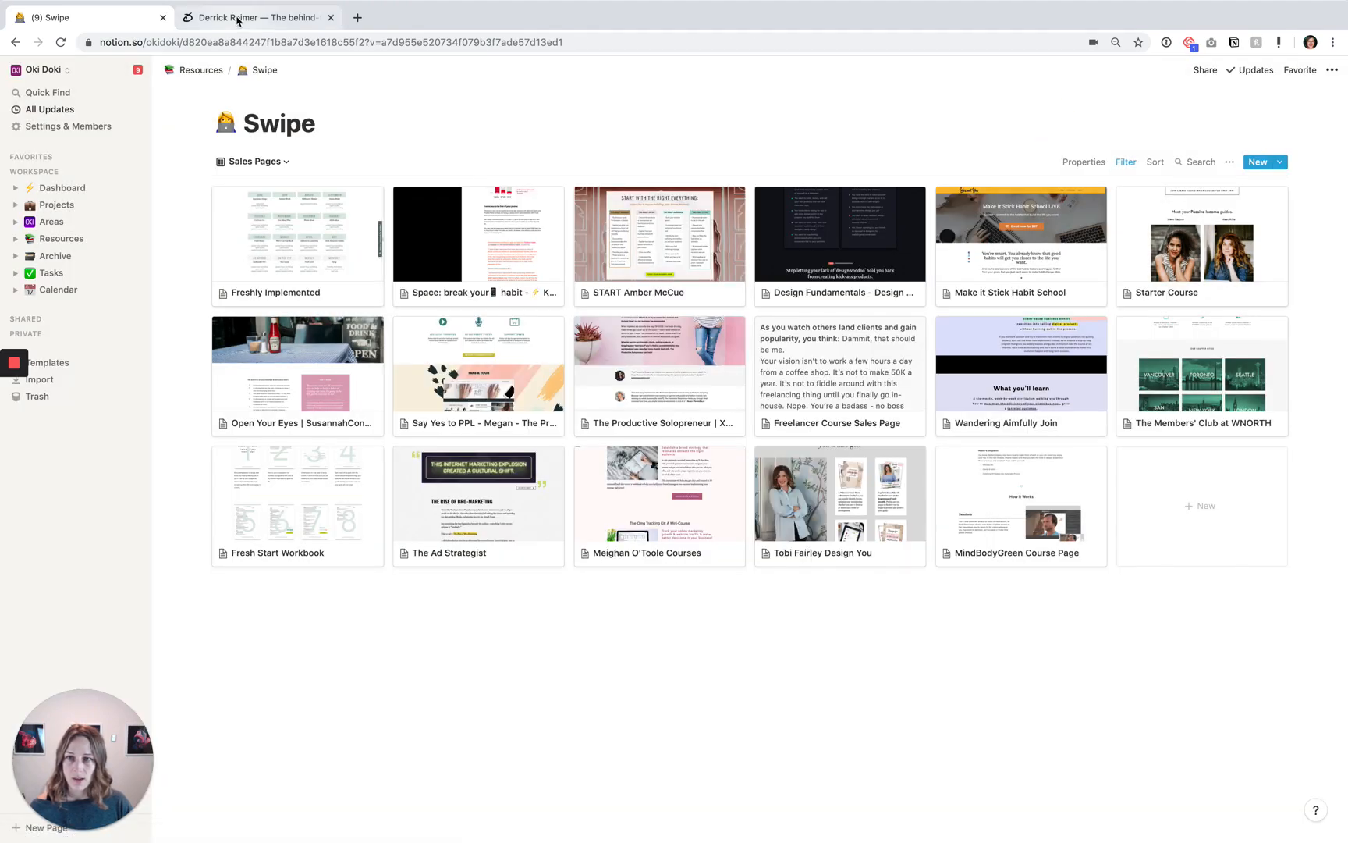
pyautogui.click(252, 16)
pyautogui.scroll(-3, 337, 211)
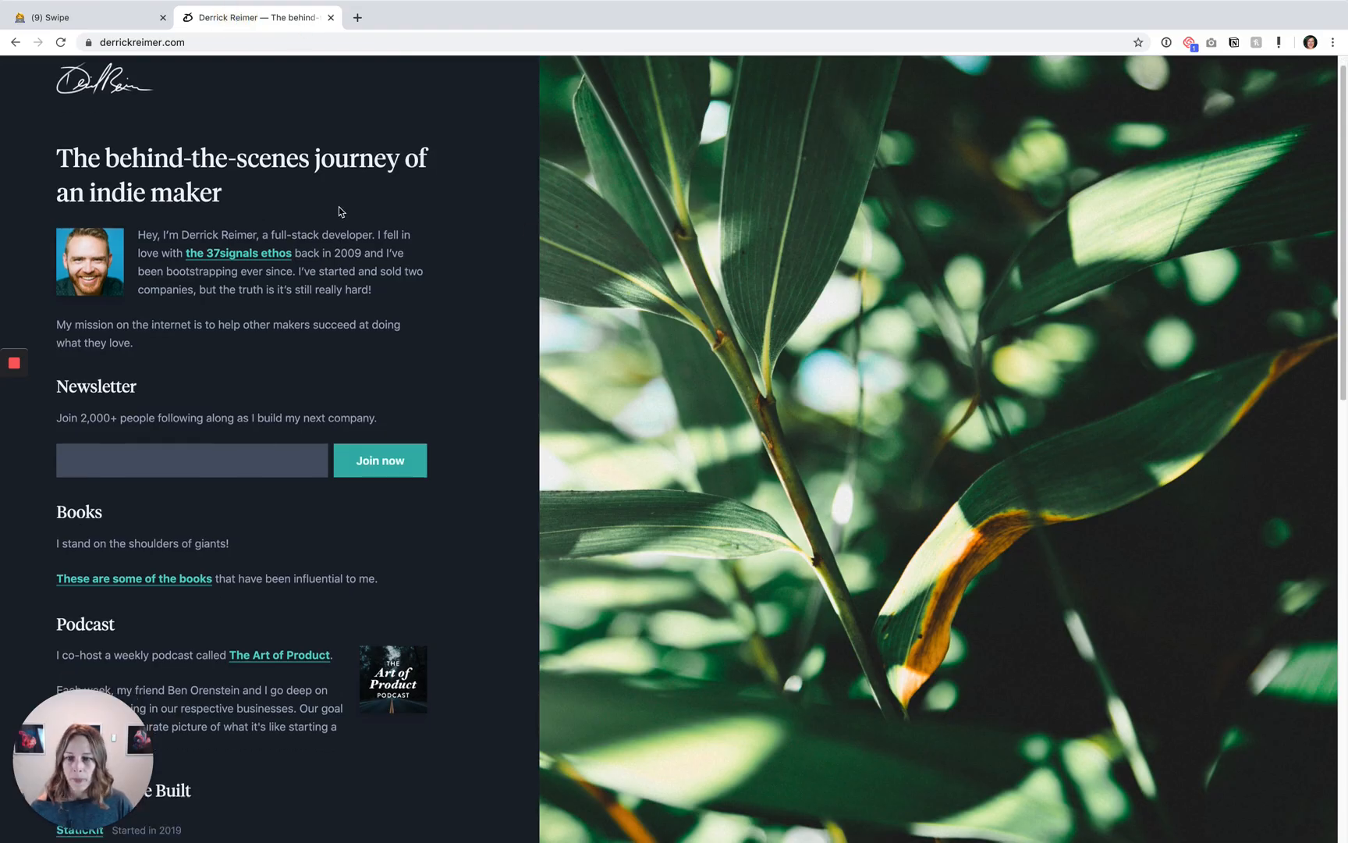
pyautogui.scroll(-5, 337, 211)
pyautogui.scroll(-3, 337, 210)
pyautogui.scroll(6, 337, 211)
pyautogui.scroll(5, 323, 228)
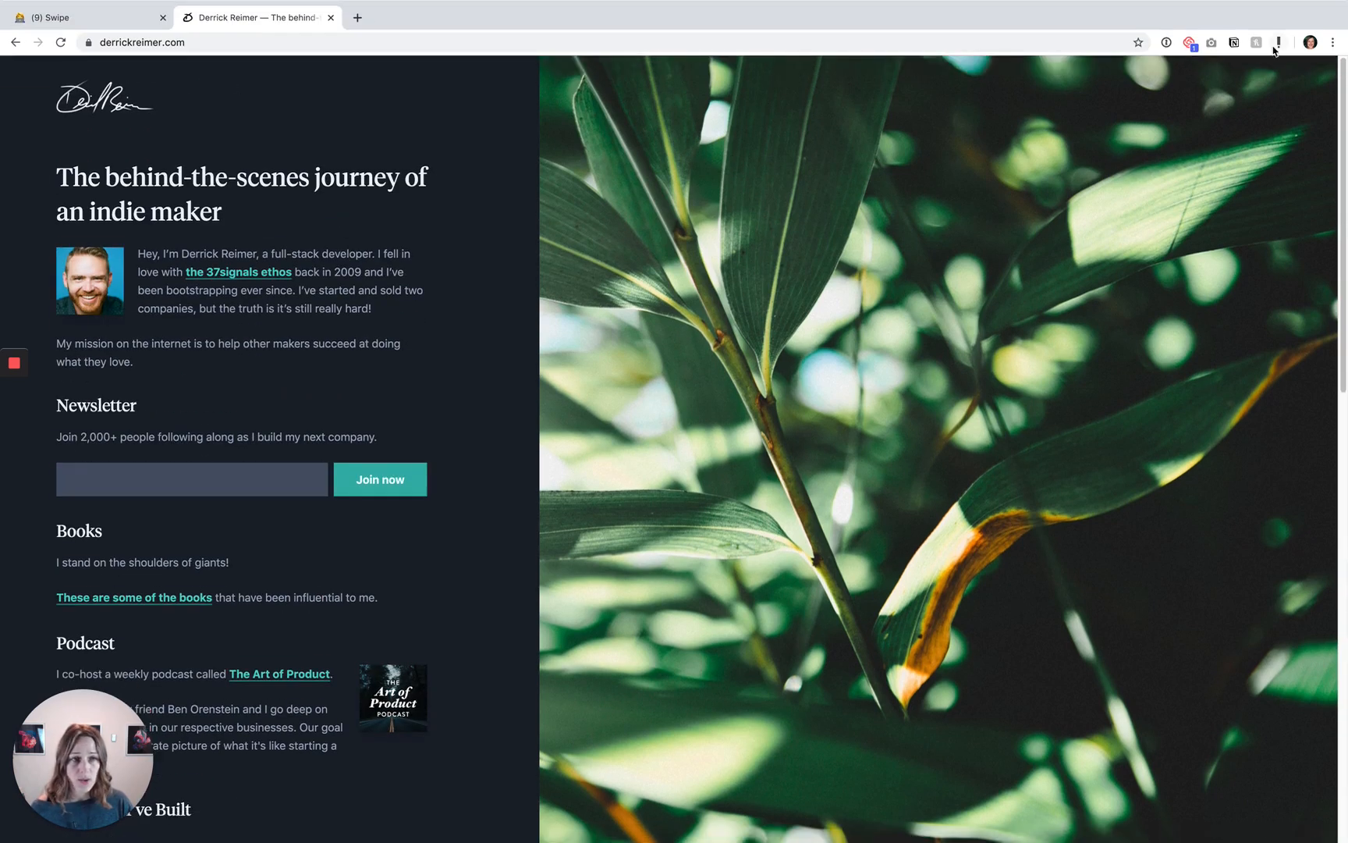
pyautogui.click(1213, 47)
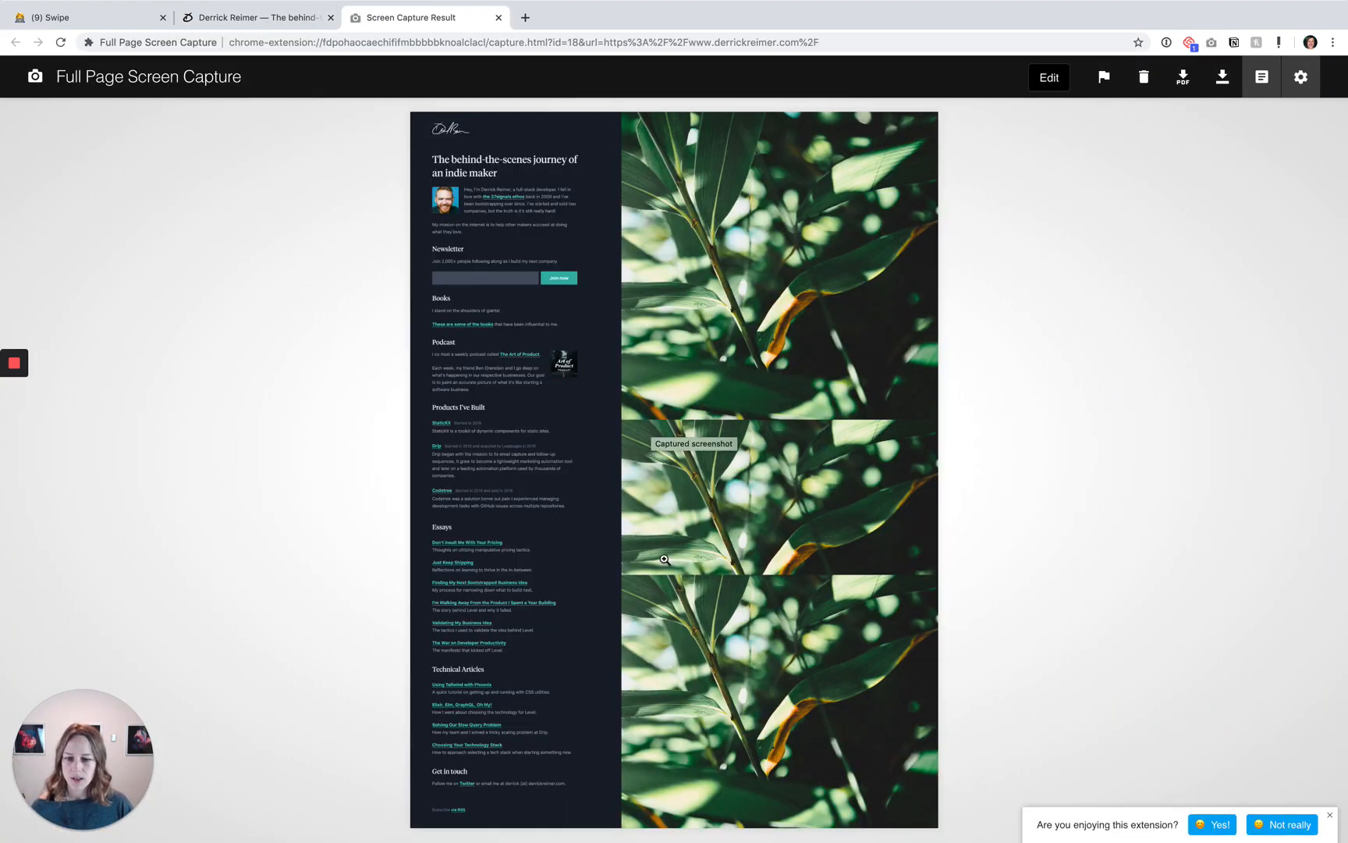
pyautogui.rightClick(717, 315)
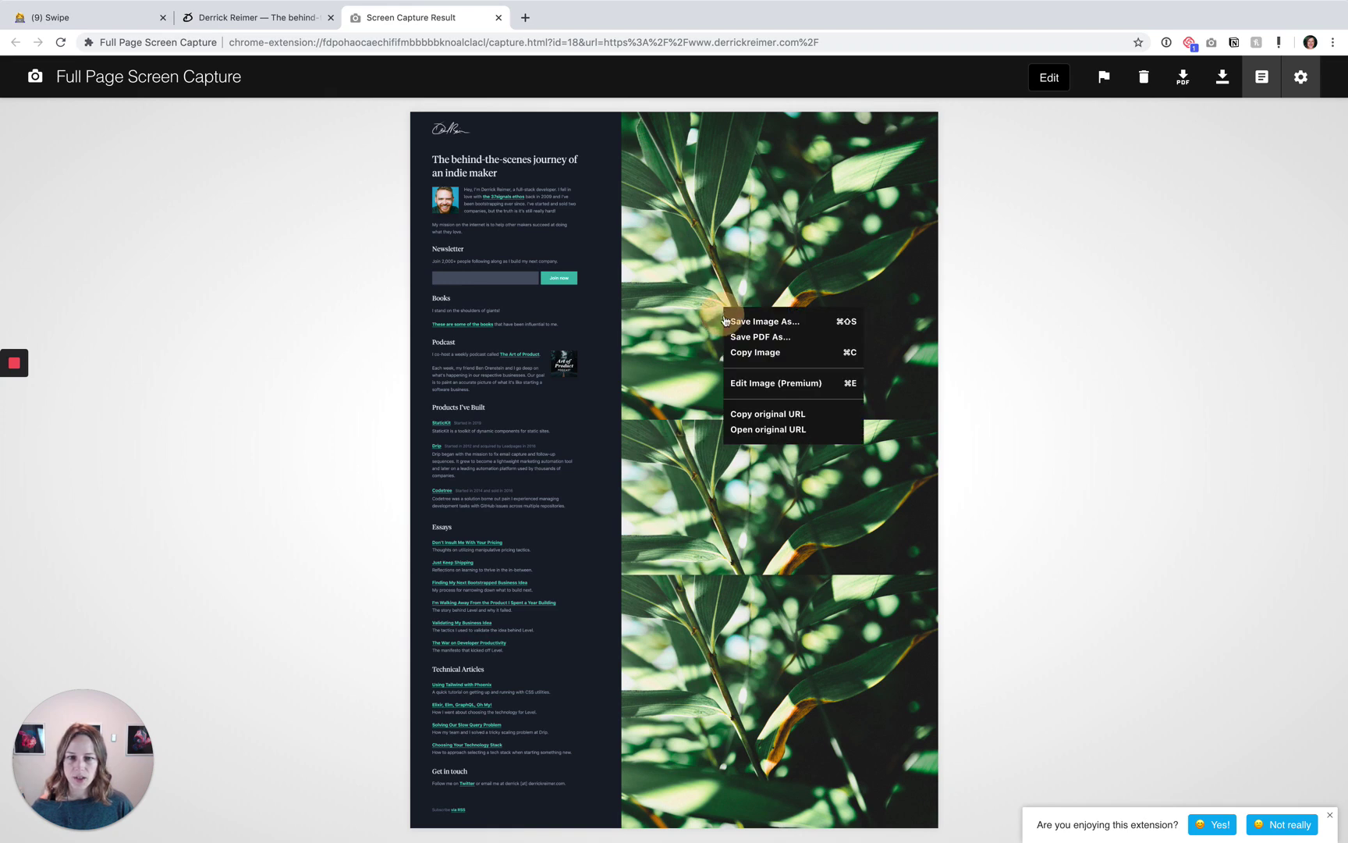
pyautogui.click(760, 352)
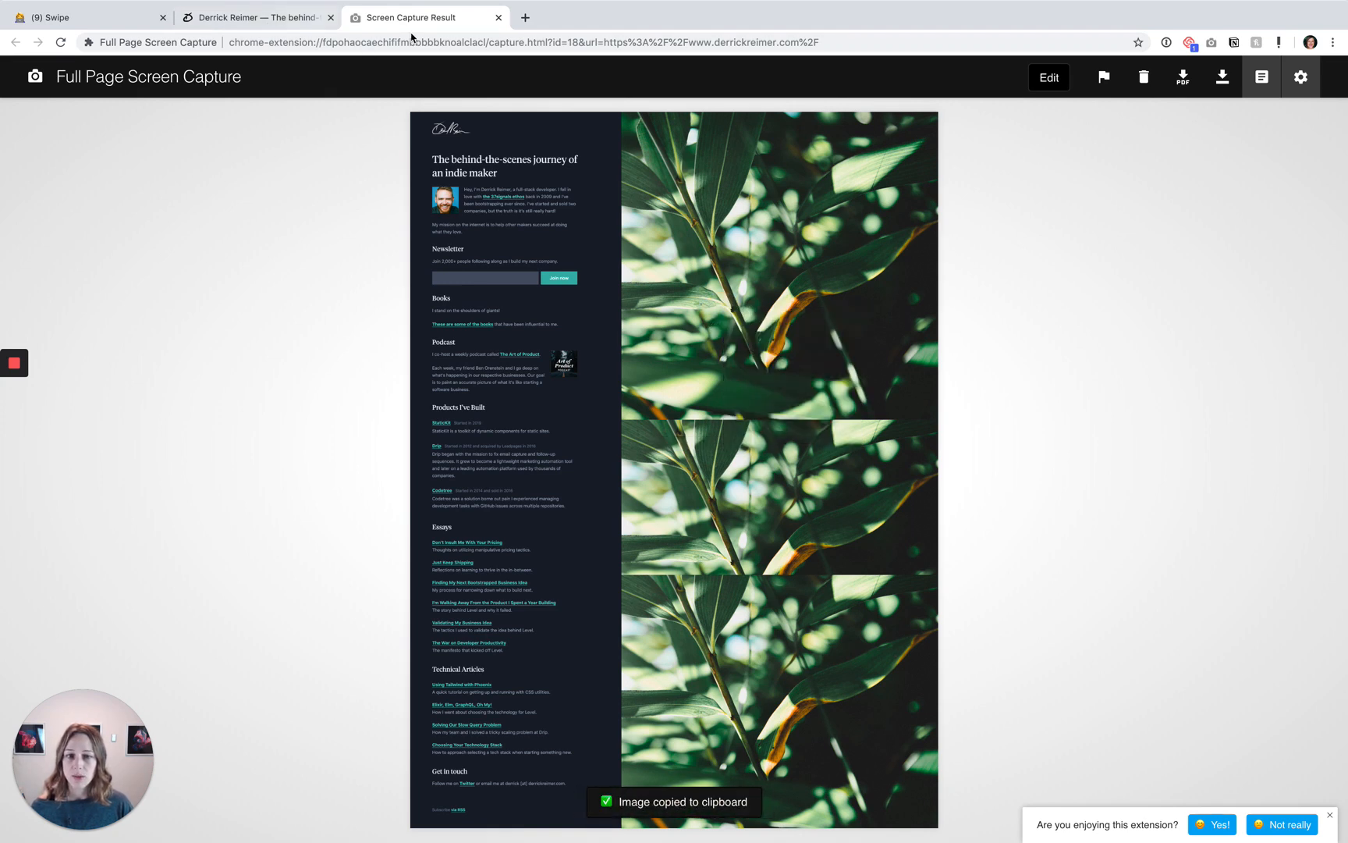
# Review the Swipe database's Website entry template in the template editor, then close it
pyautogui.click(64, 17)
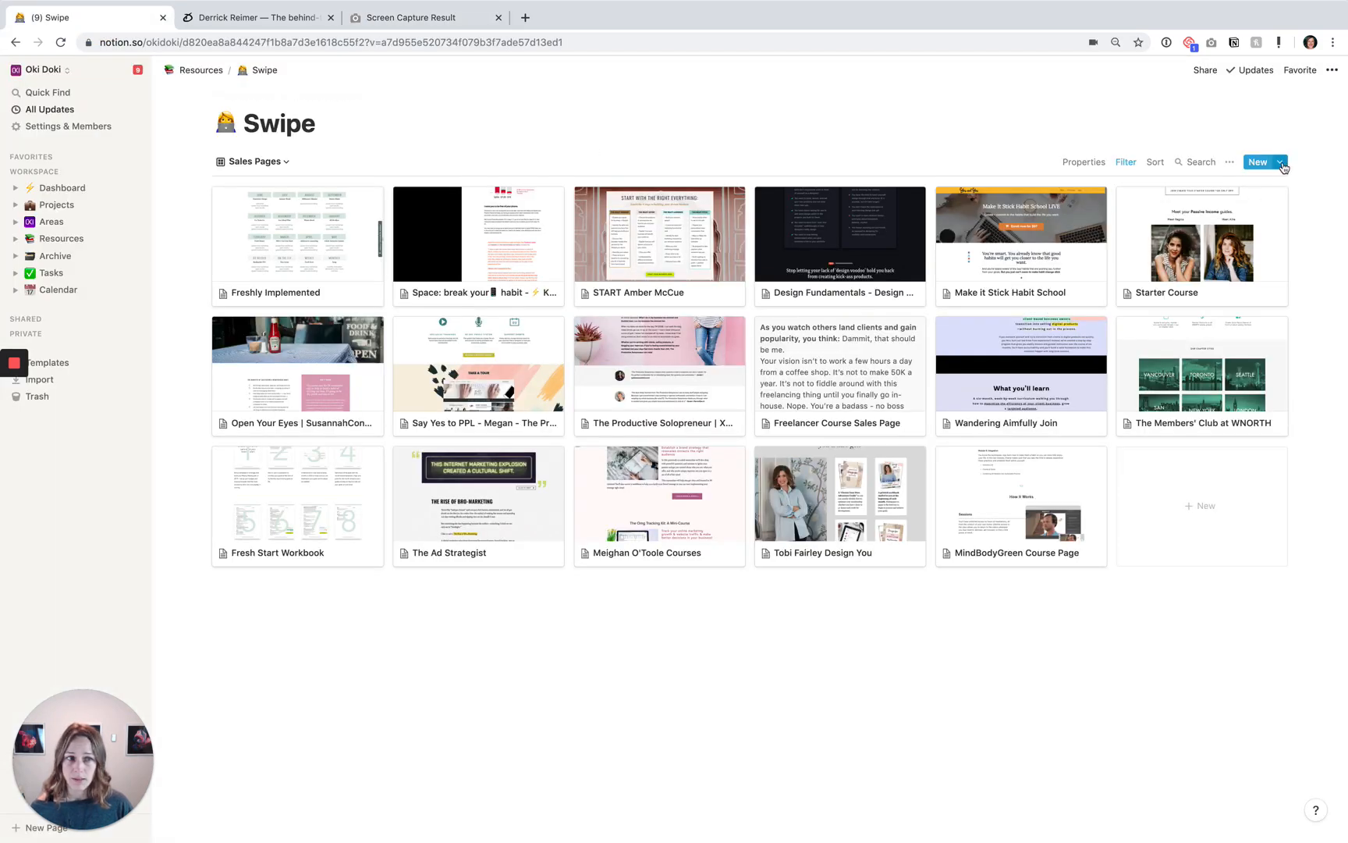
pyautogui.click(1281, 161)
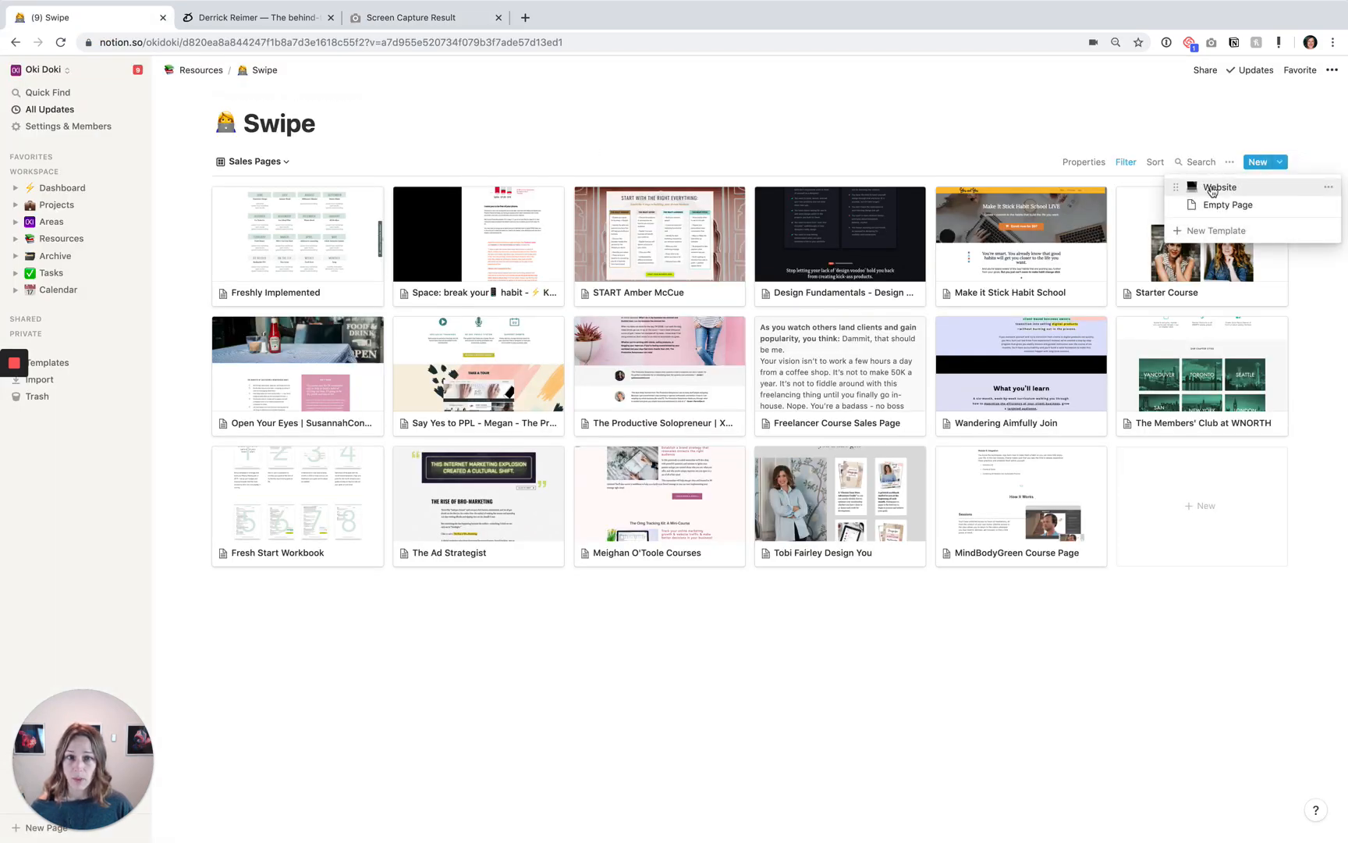
pyautogui.click(1329, 187)
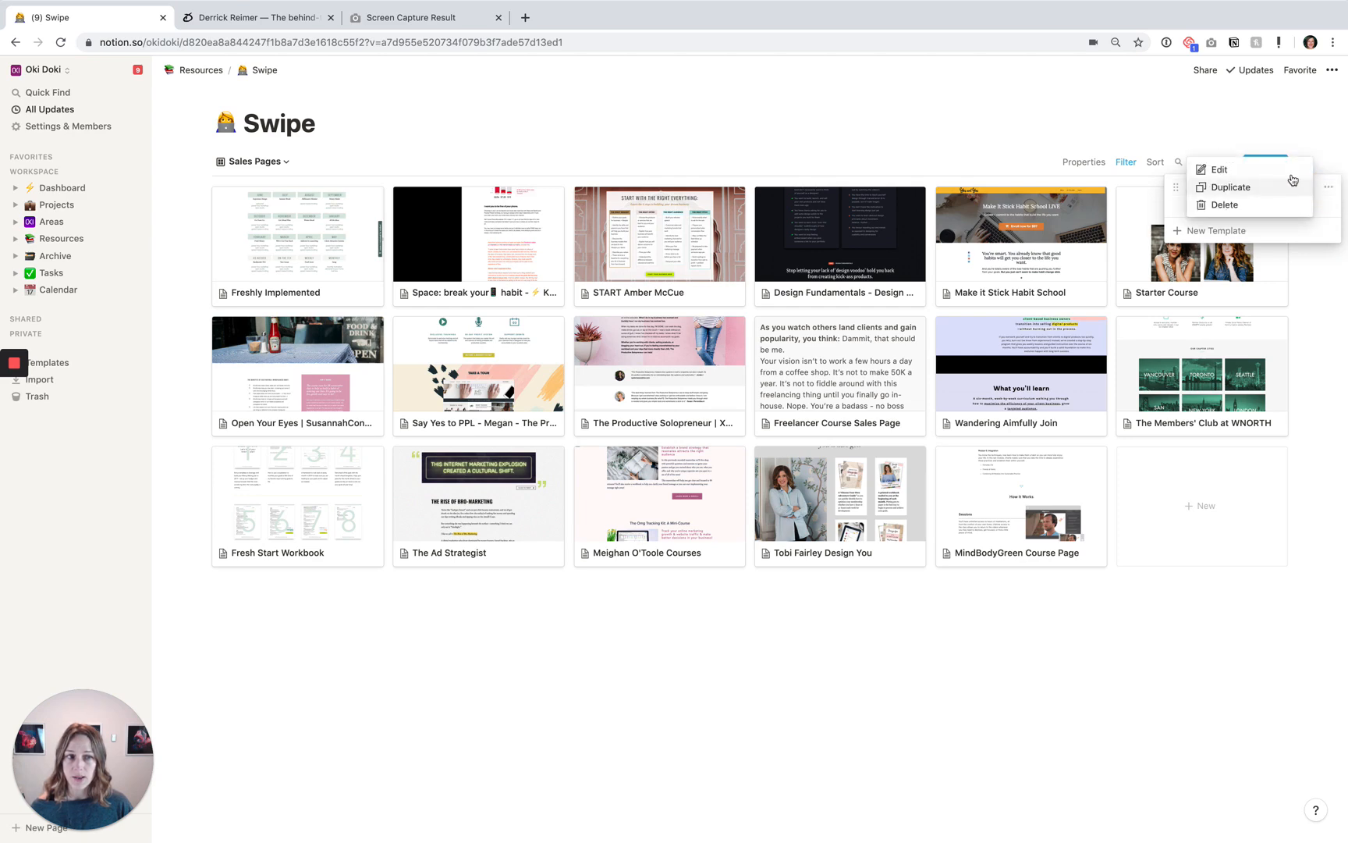
pyautogui.click(1289, 173)
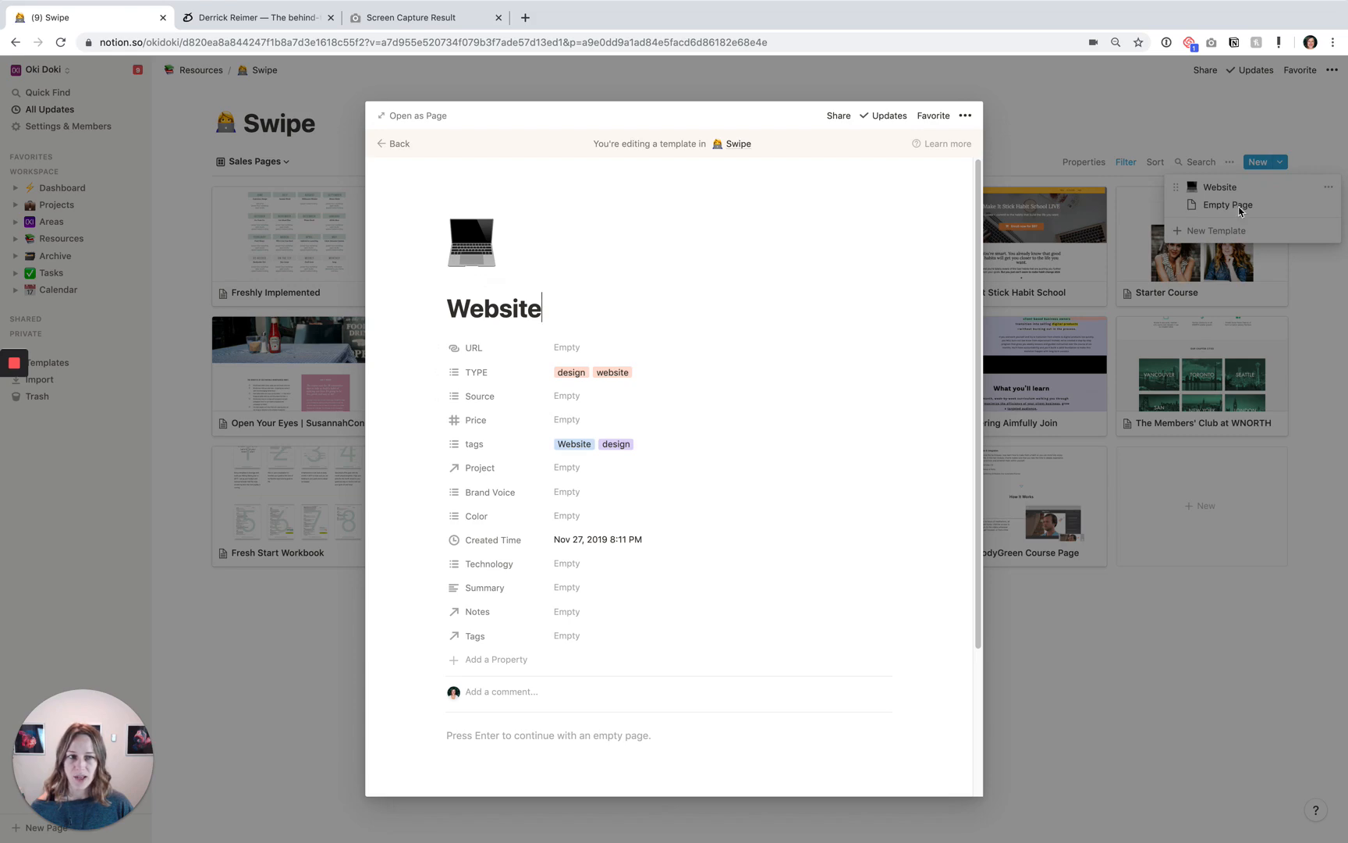
pyautogui.click(1237, 137)
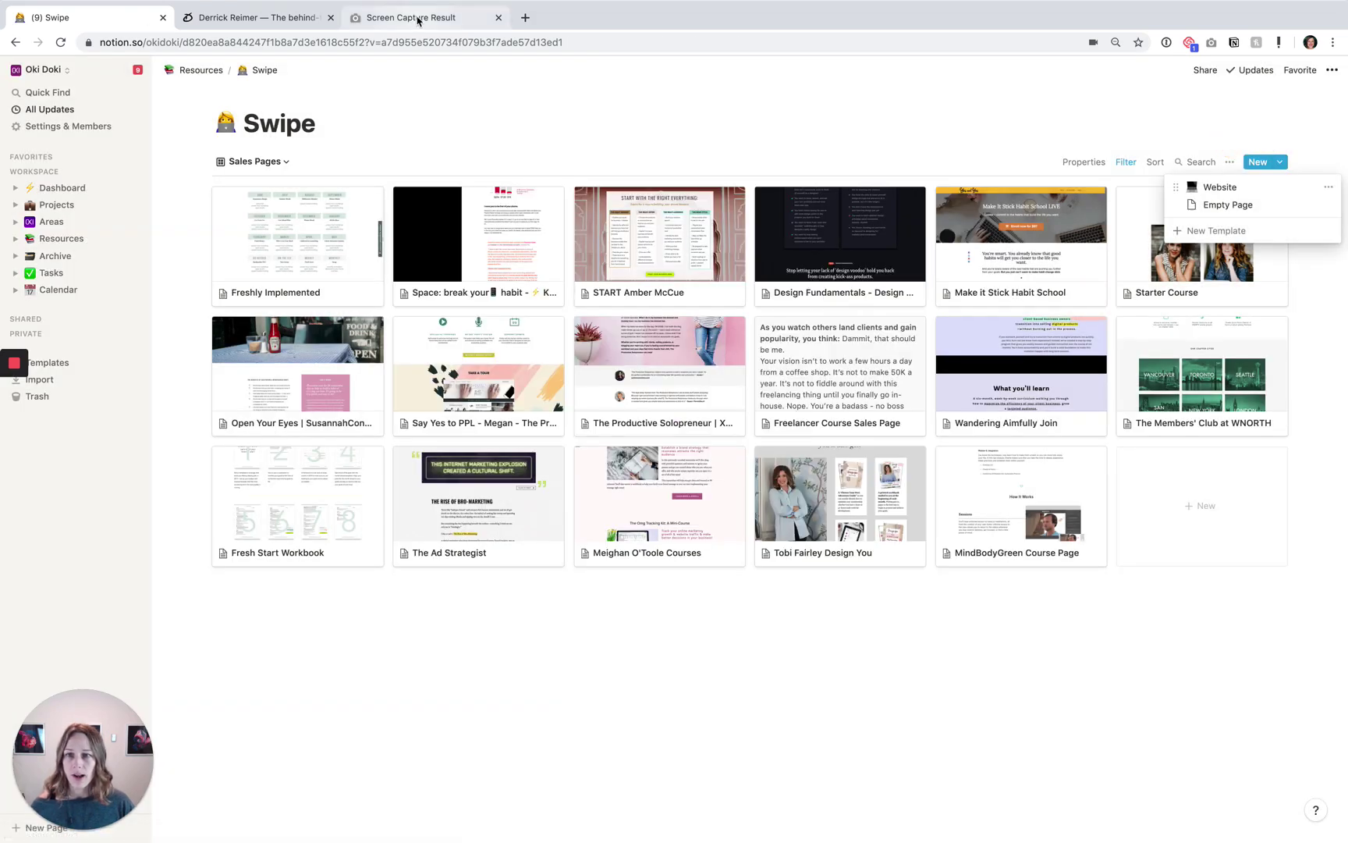
# Clip the derrickreimer.com page into Swipe with the Web Clipper and open the new entry
pyautogui.click(417, 18)
pyautogui.click(276, 18)
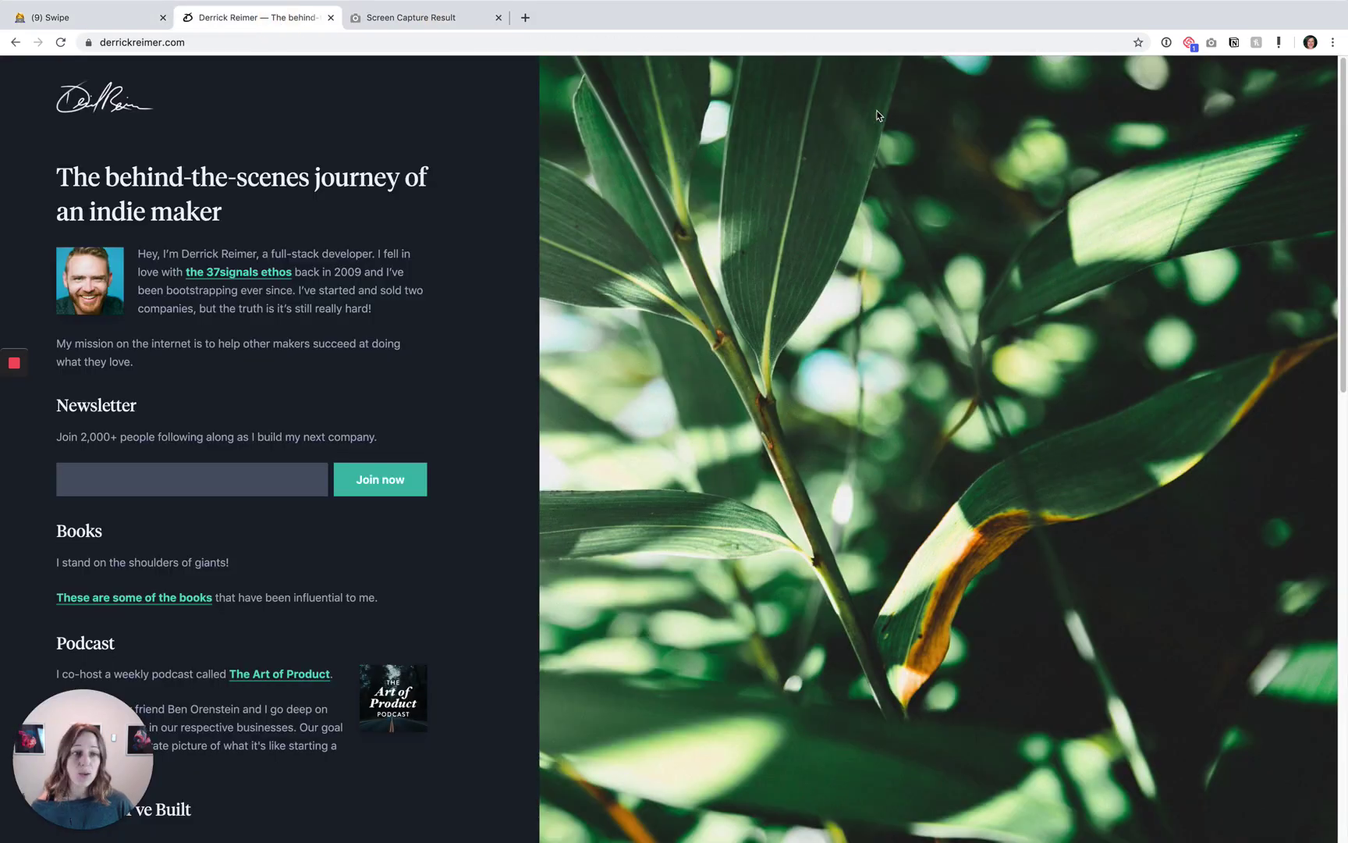
pyautogui.click(1234, 43)
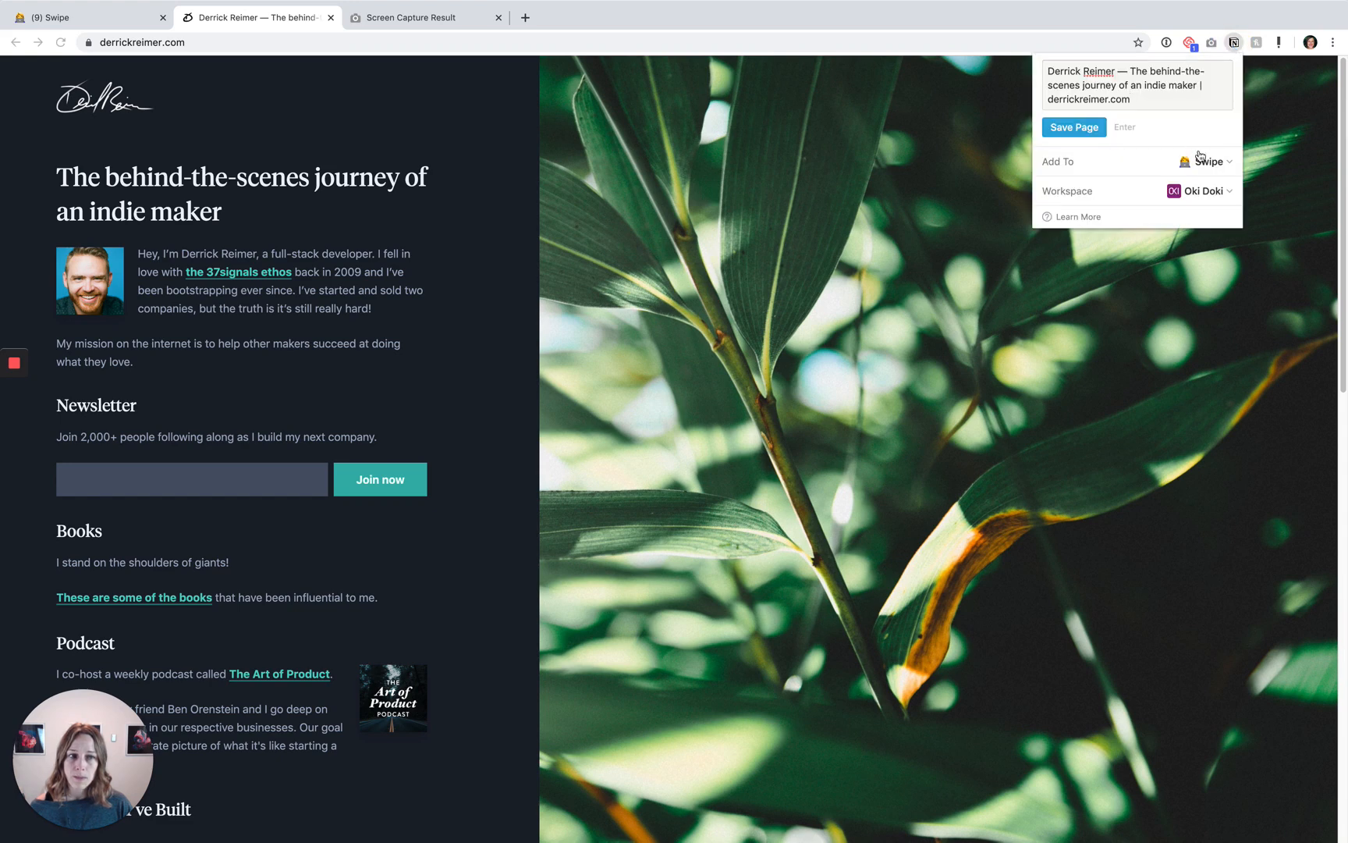
pyautogui.click(1089, 131)
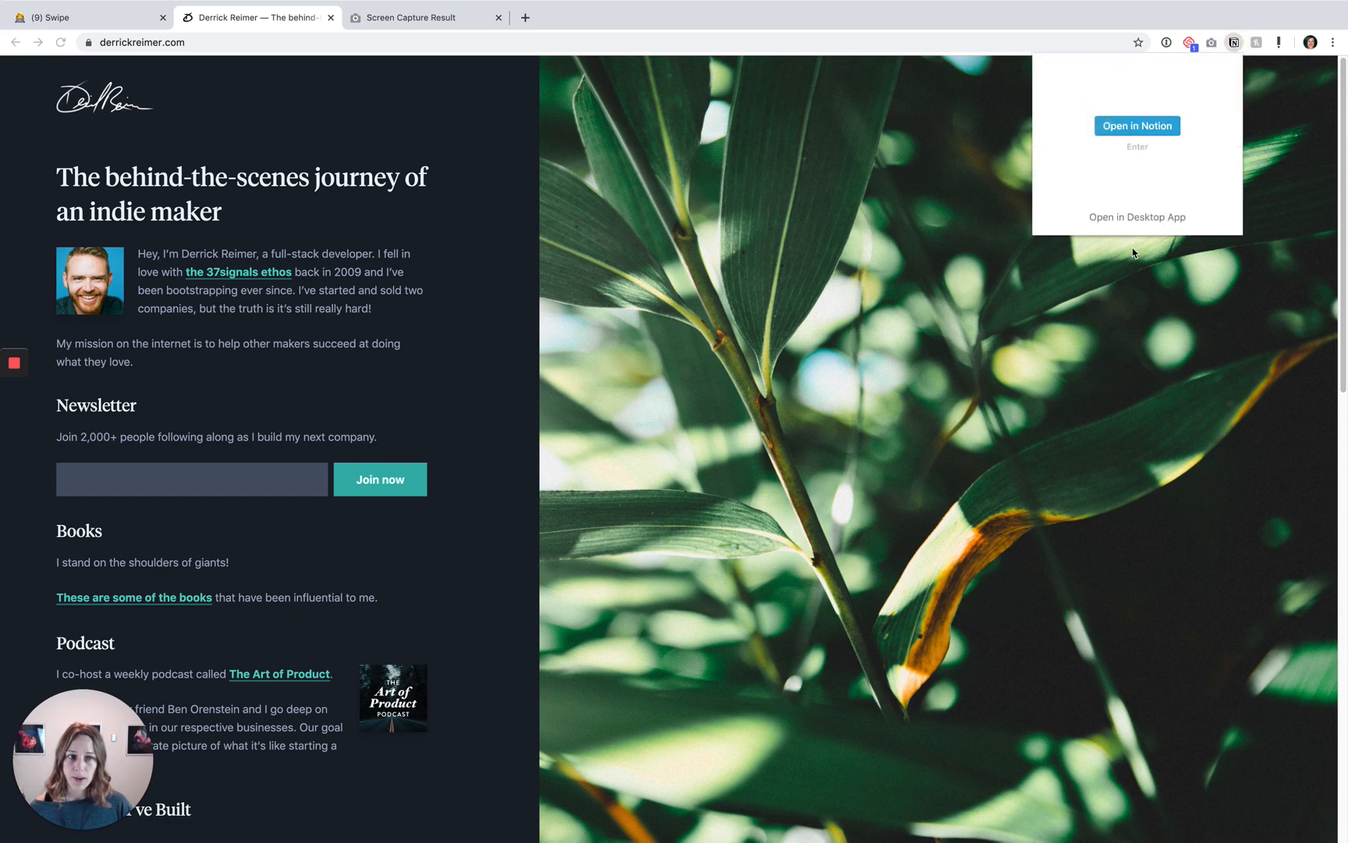
pyautogui.click(1133, 126)
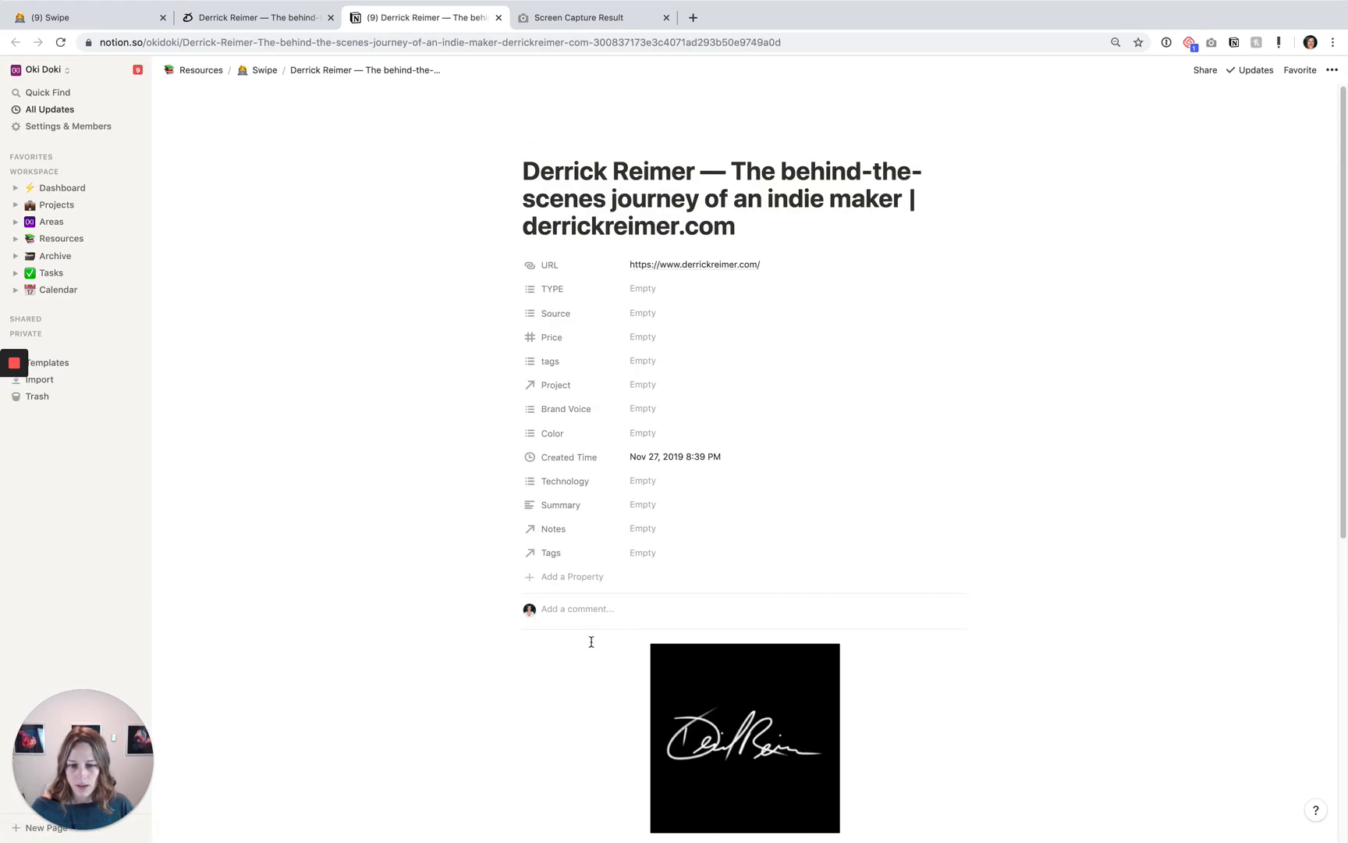
pyautogui.scroll(-5, 585, 653)
pyautogui.scroll(-2, 584, 653)
pyautogui.scroll(-3, 633, 527)
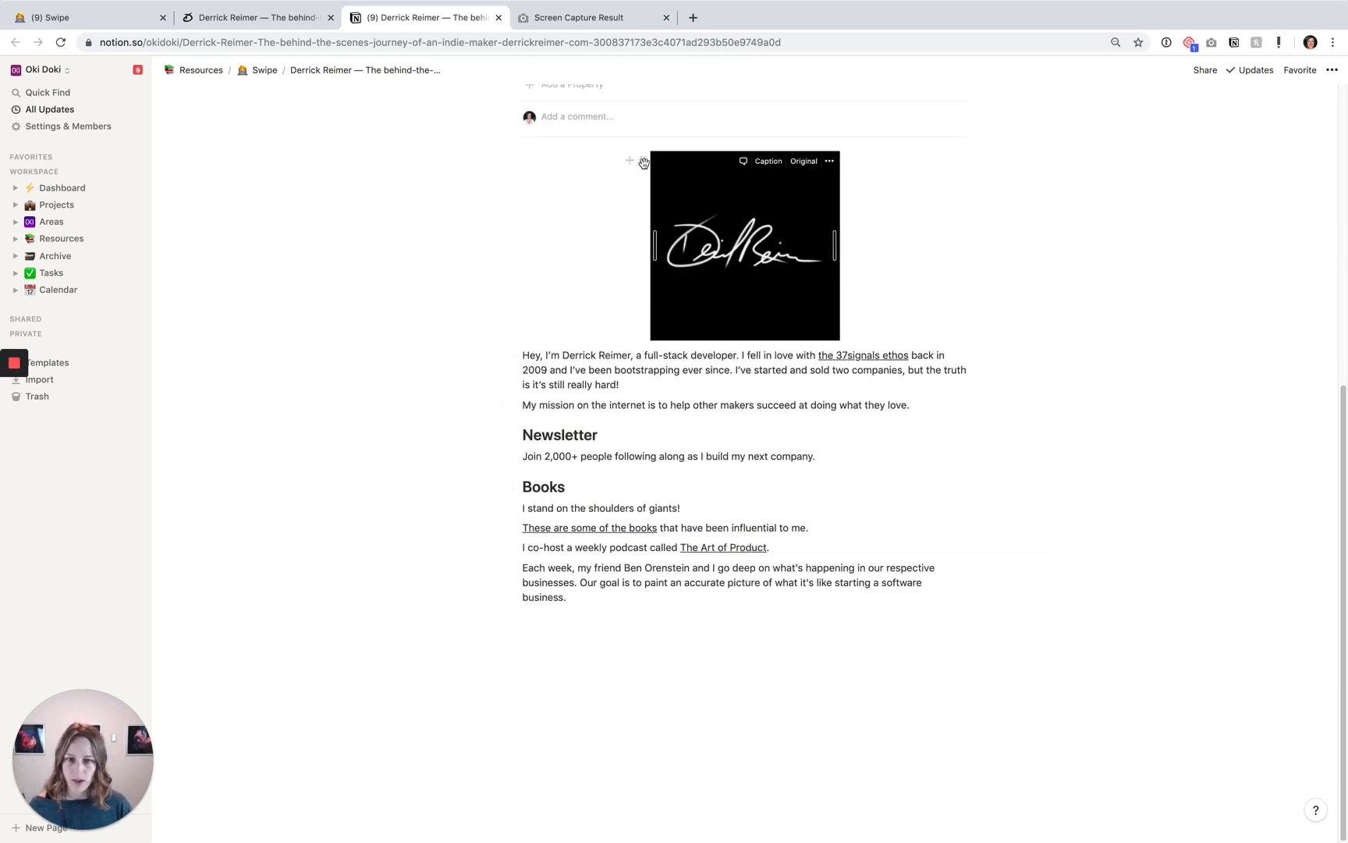
# Delete the signature image and paste the full-page screenshot above the intro paragraph
pyautogui.click(642, 160)
pyautogui.press('Delete')
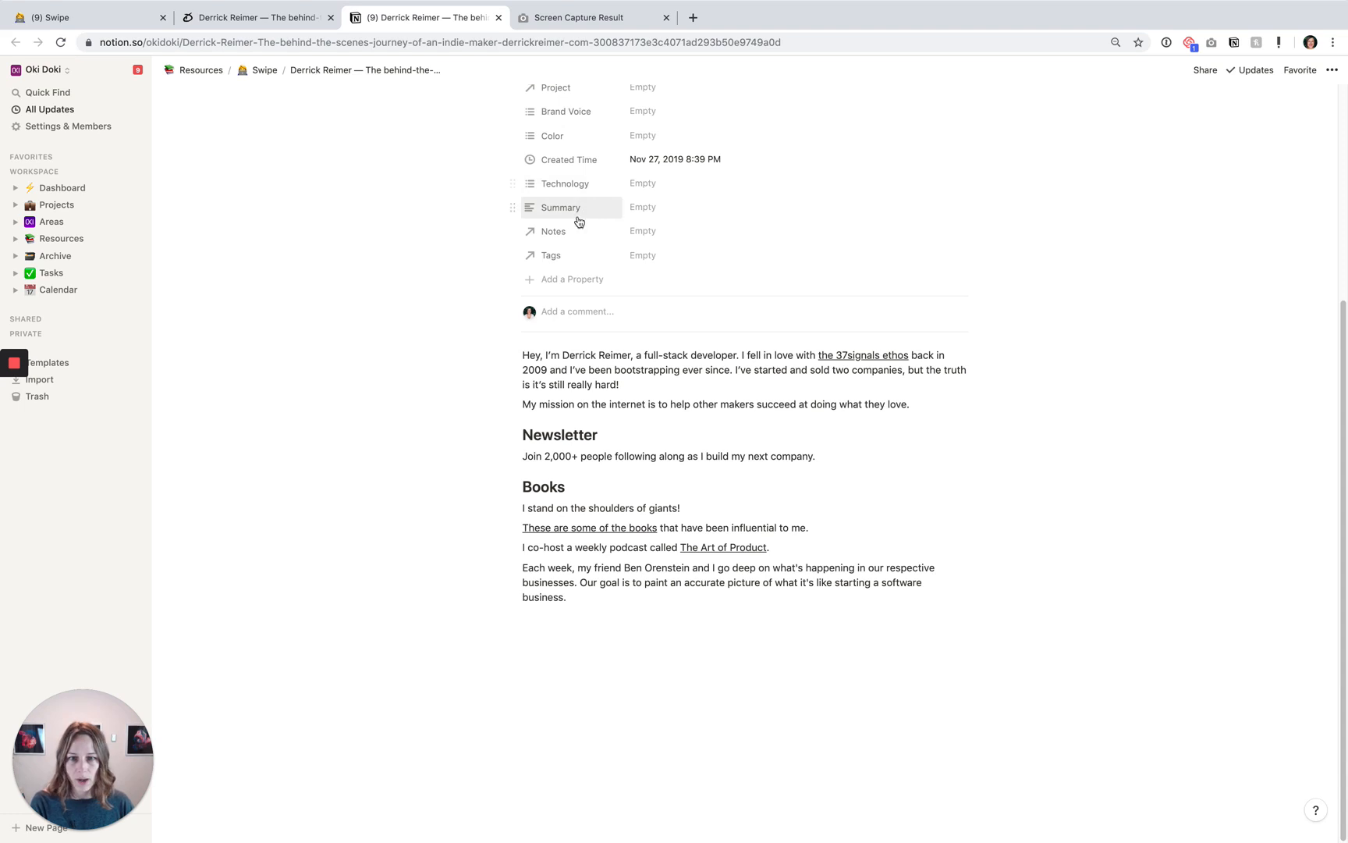
pyautogui.click(523, 356)
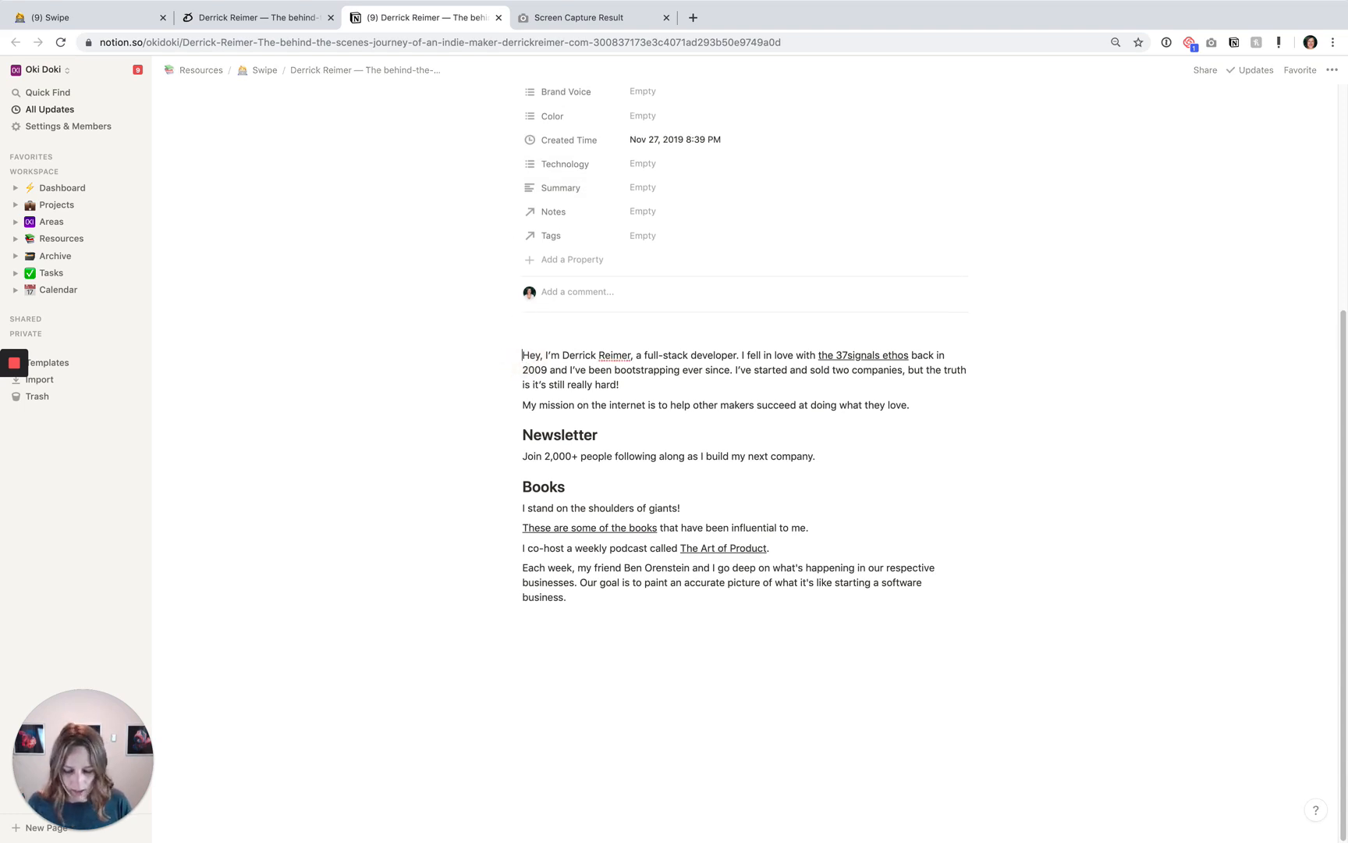
pyautogui.press('Return')
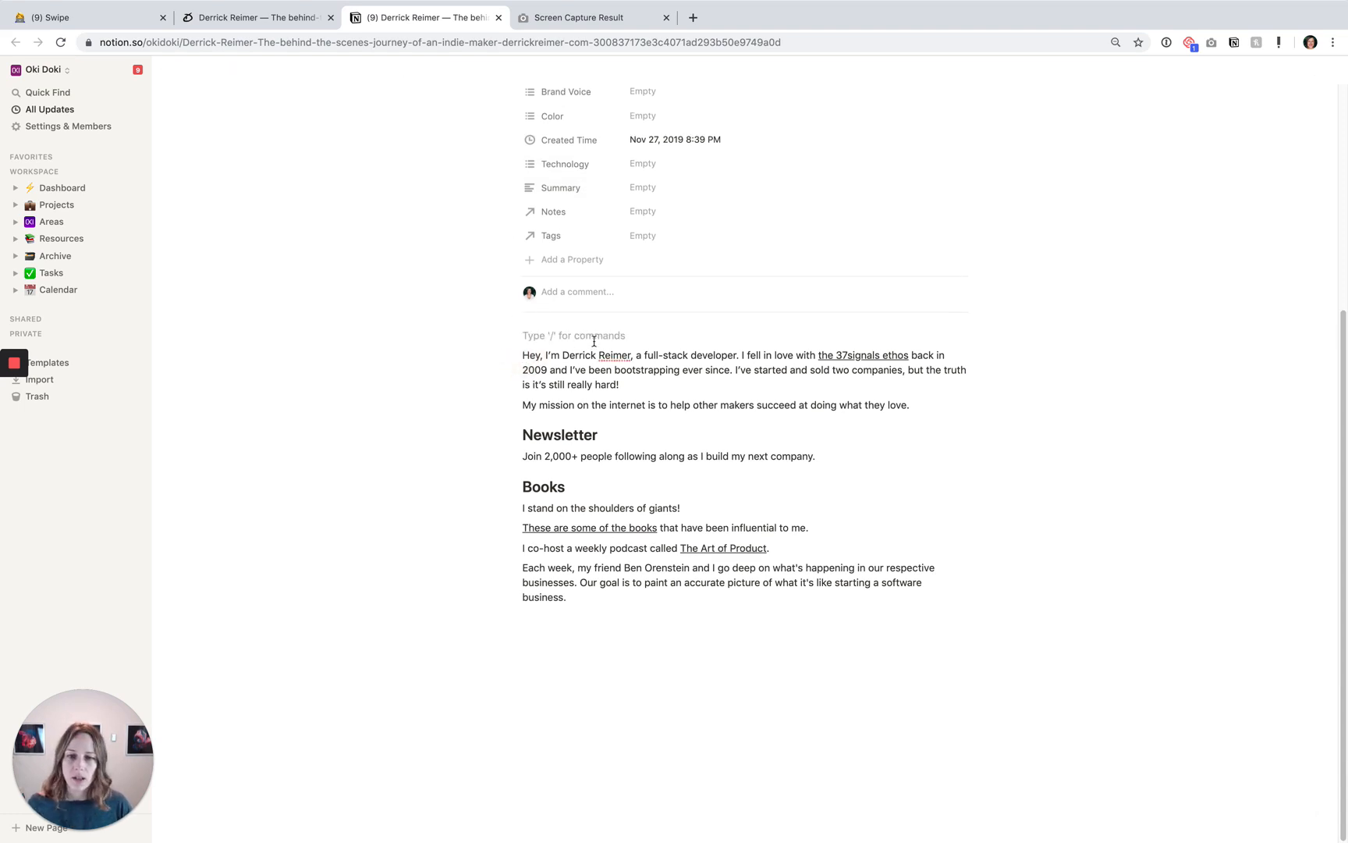
pyautogui.press('super+v')
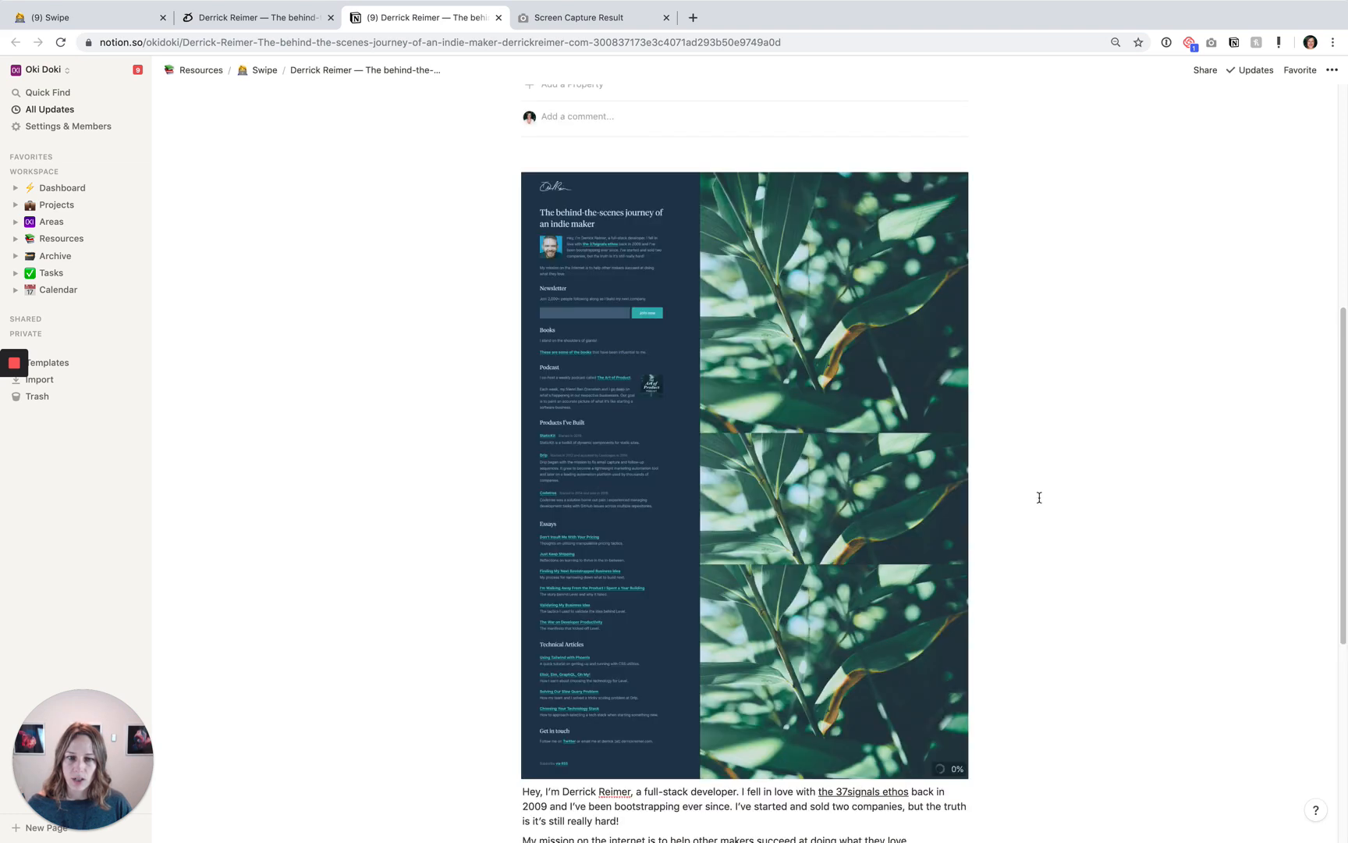
pyautogui.scroll(-1, 1039, 497)
pyautogui.click(1039, 487)
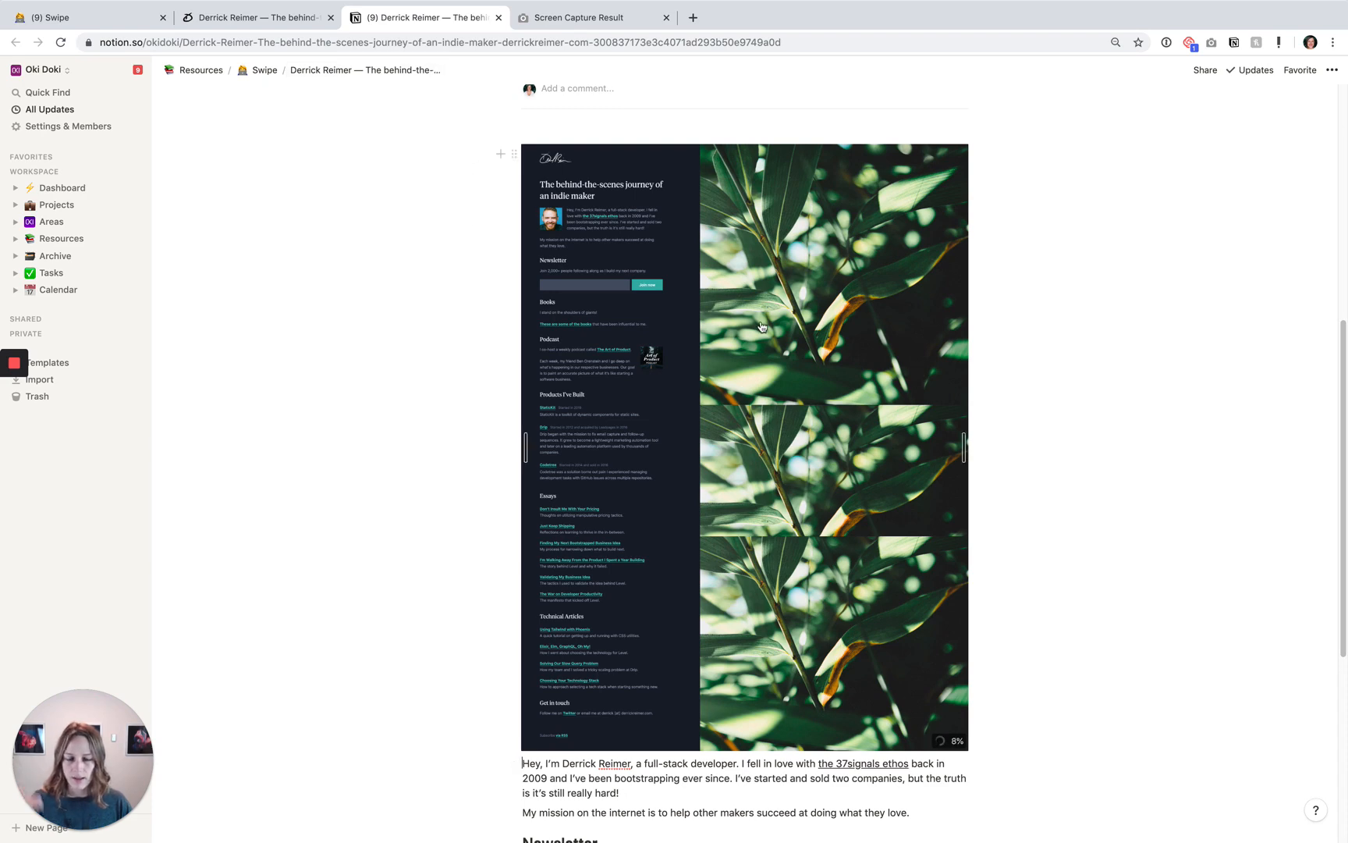
pyautogui.click(252, 18)
pyautogui.scroll(-5, 937, 422)
pyautogui.scroll(-5, 937, 421)
pyautogui.scroll(10, 938, 537)
pyautogui.click(421, 17)
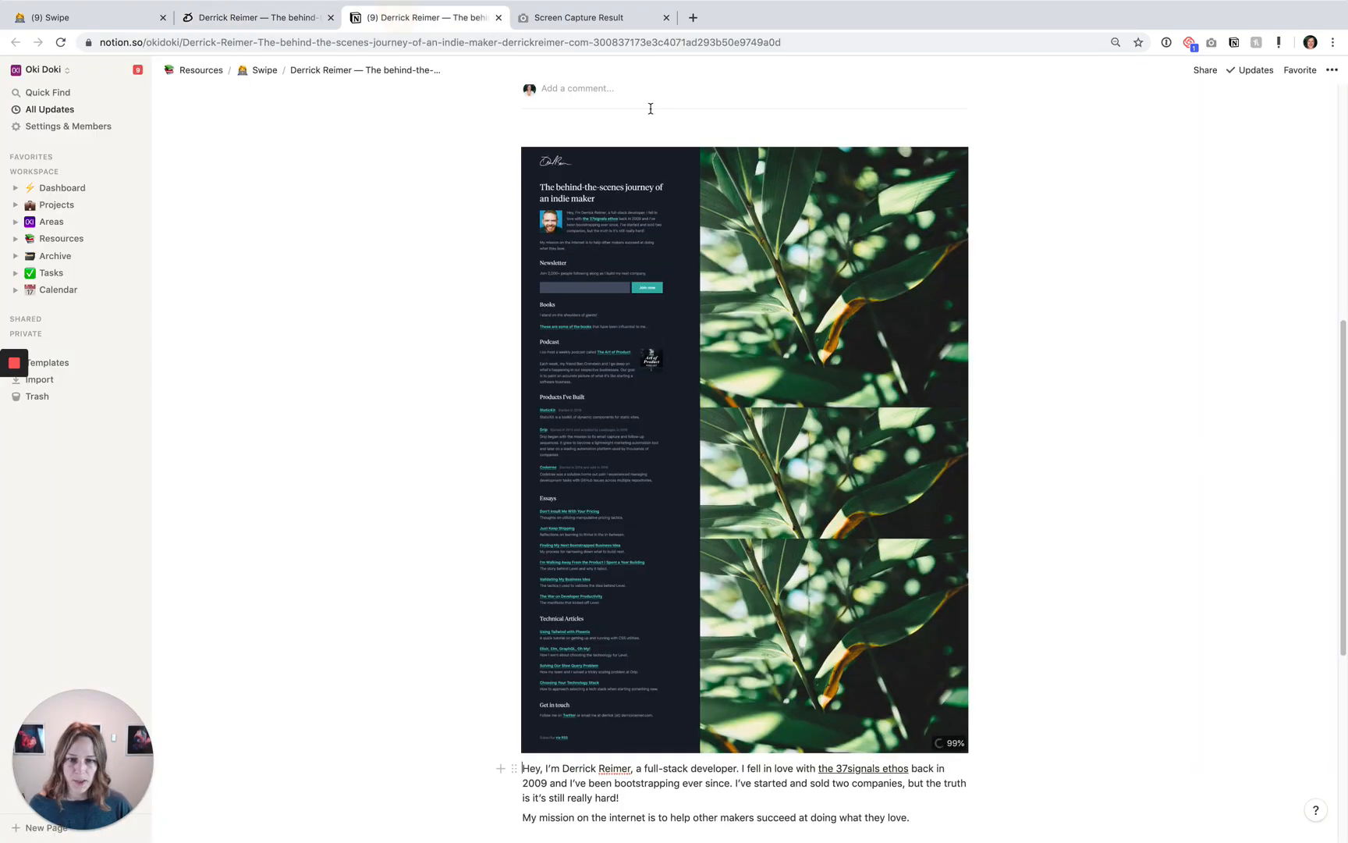
pyautogui.scroll(-3, 834, 432)
pyautogui.scroll(12, 833, 442)
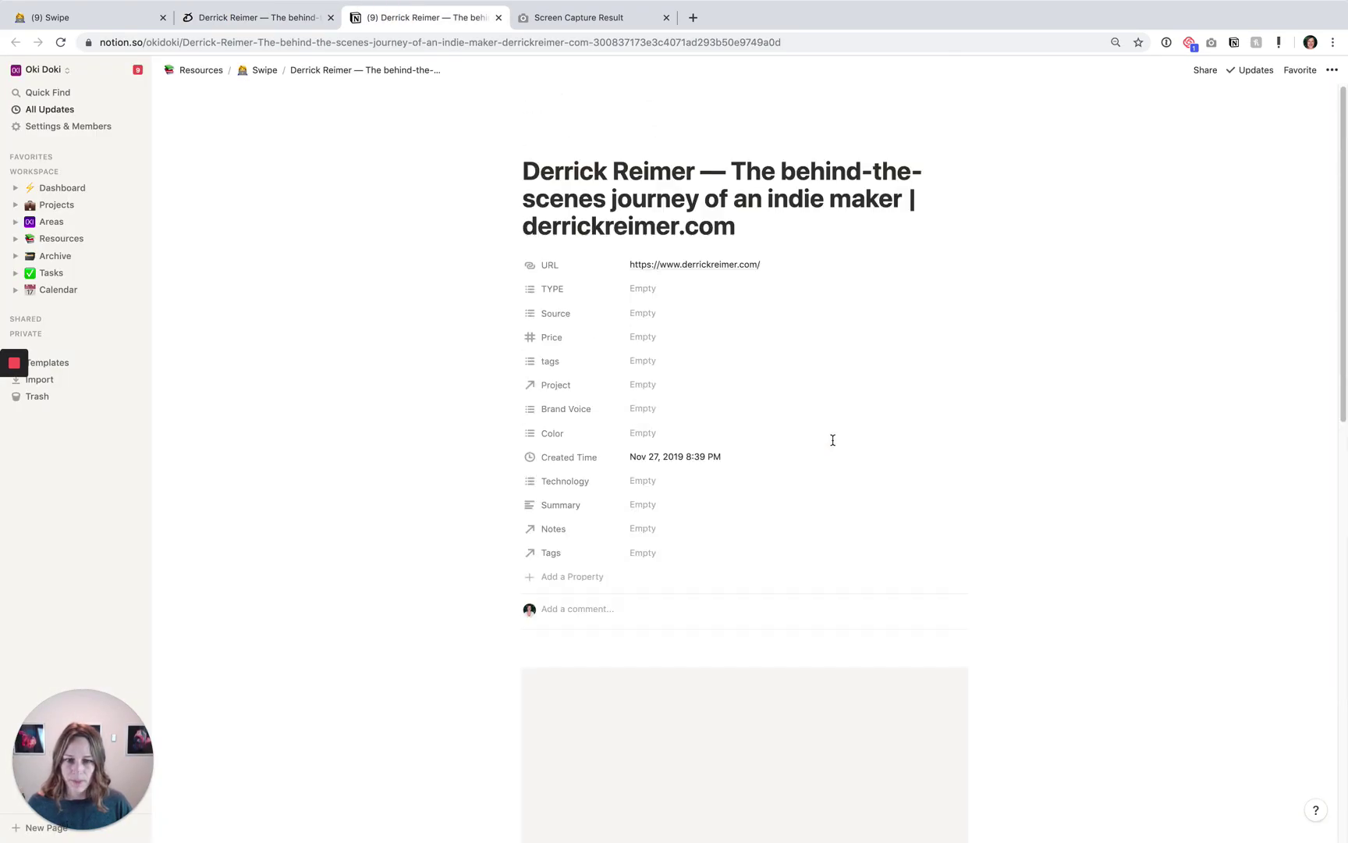
# Set the Tags relation to web design and the tags option to Website
pyautogui.click(679, 555)
pyautogui.write('web')
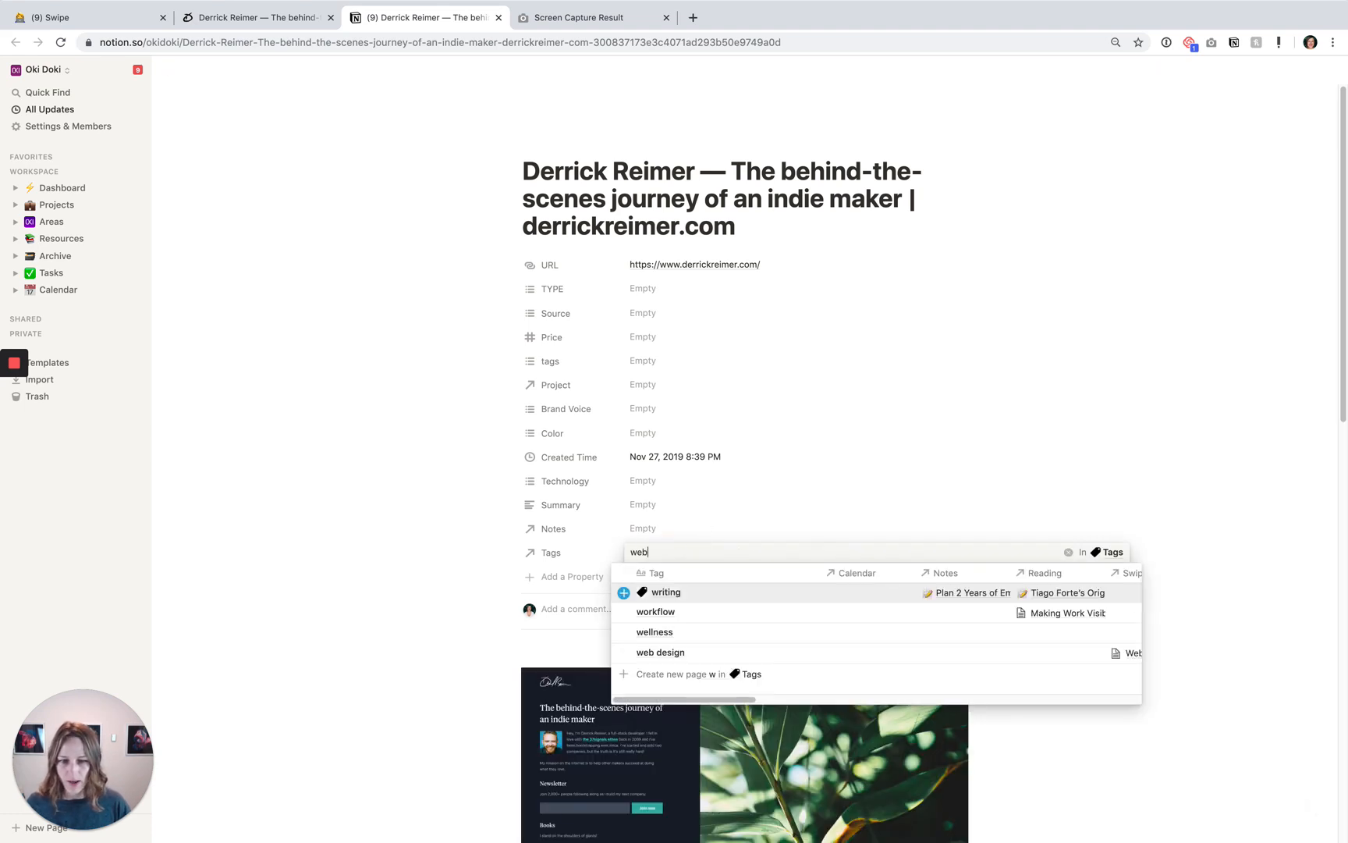
pyautogui.click(624, 592)
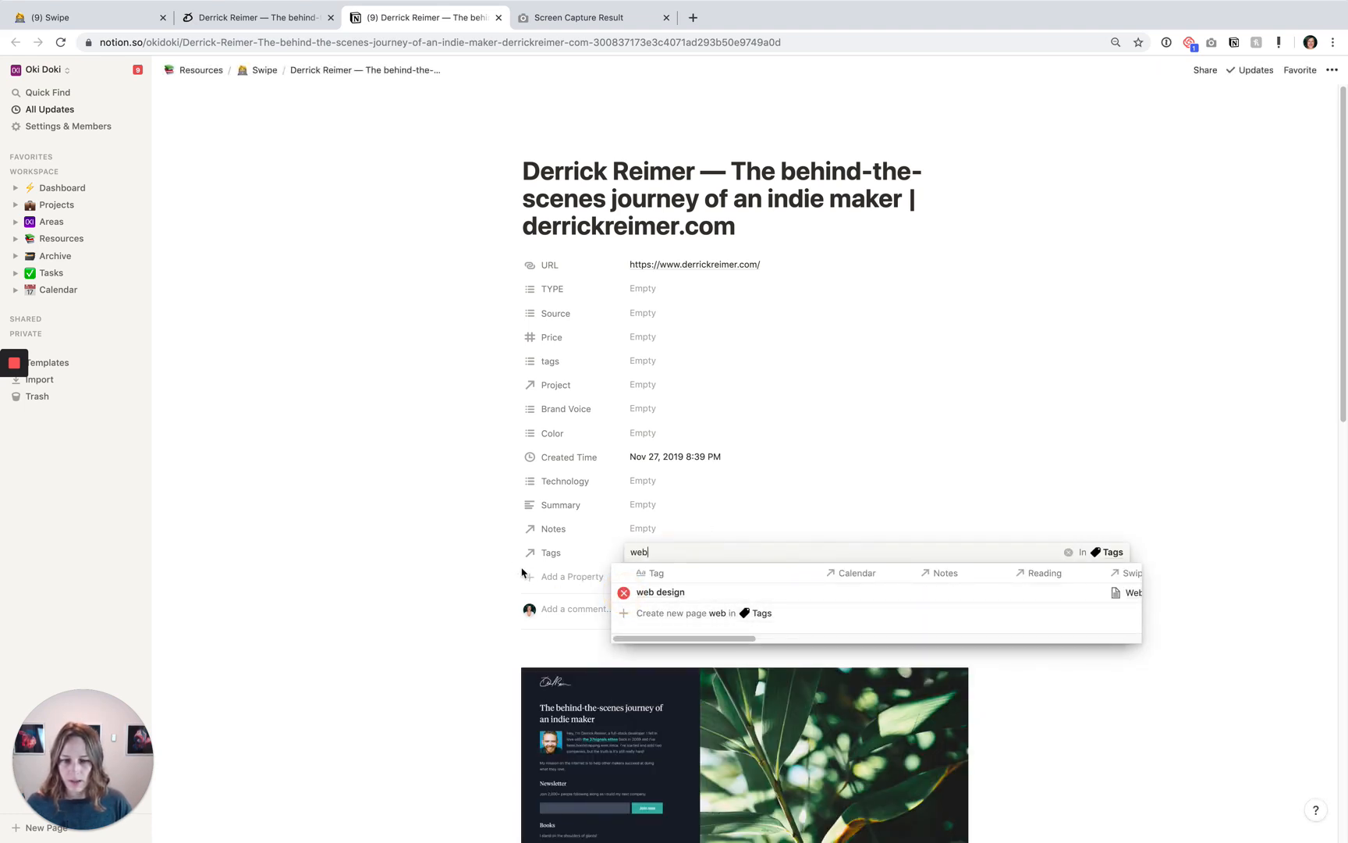
pyautogui.click(479, 563)
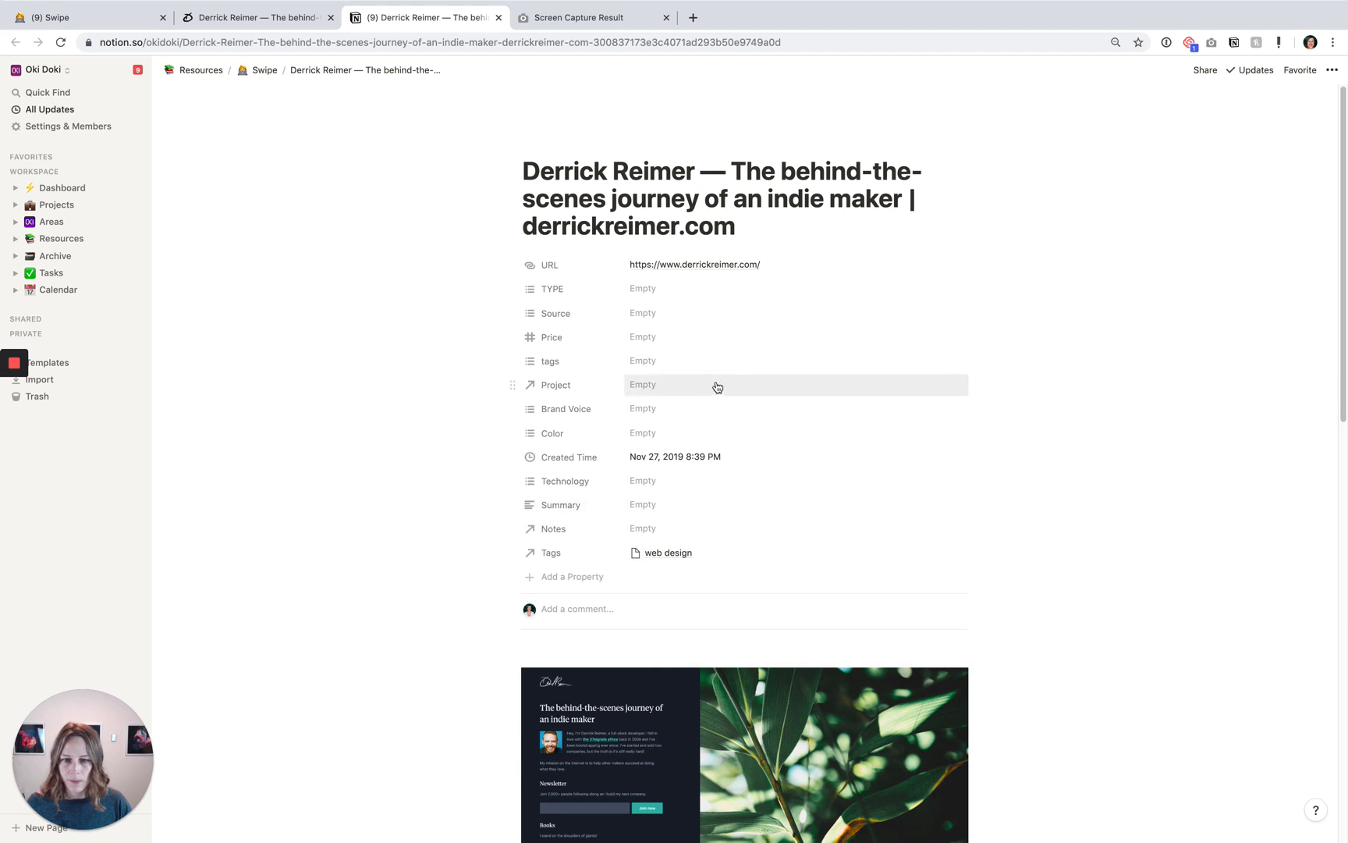
pyautogui.click(670, 371)
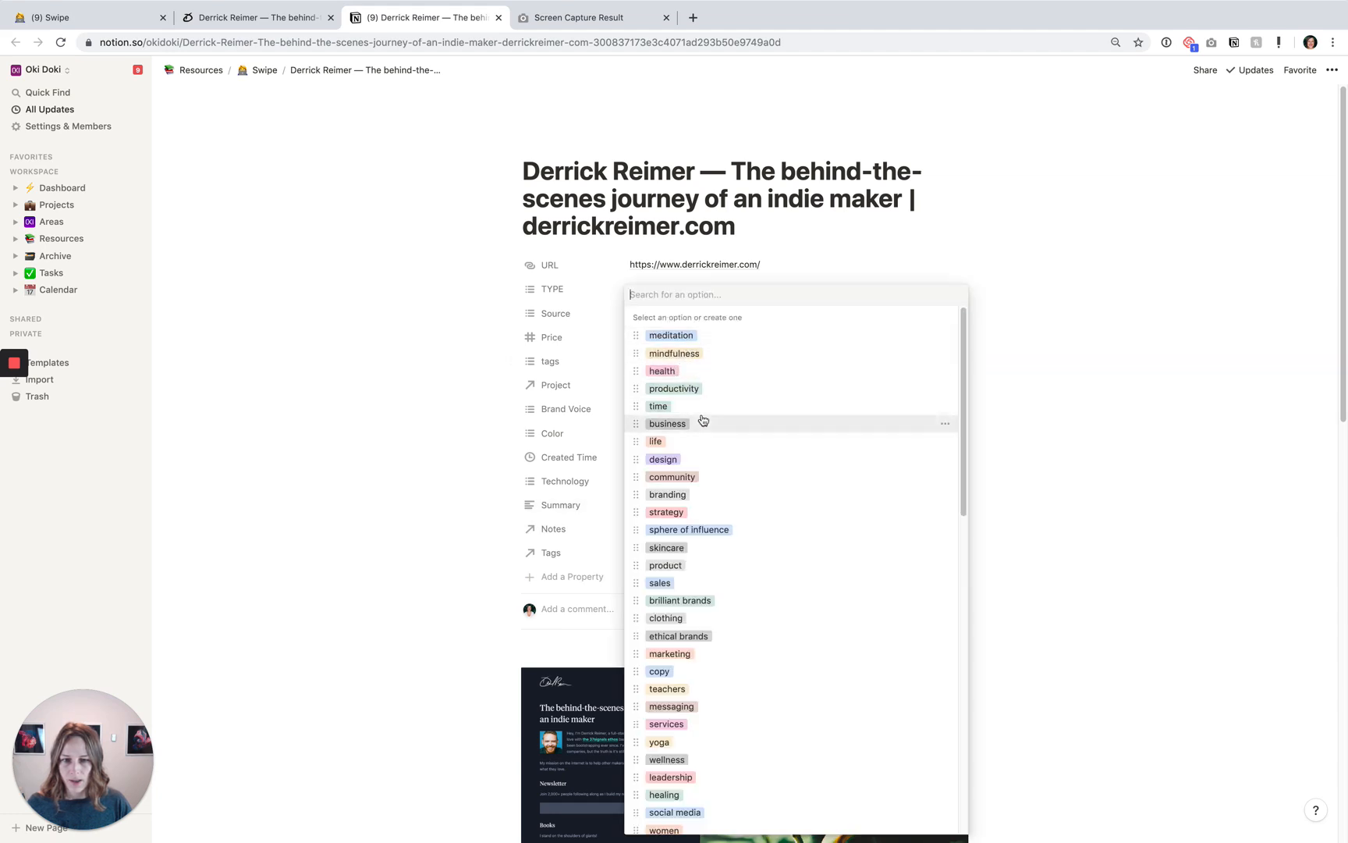
pyautogui.write('web')
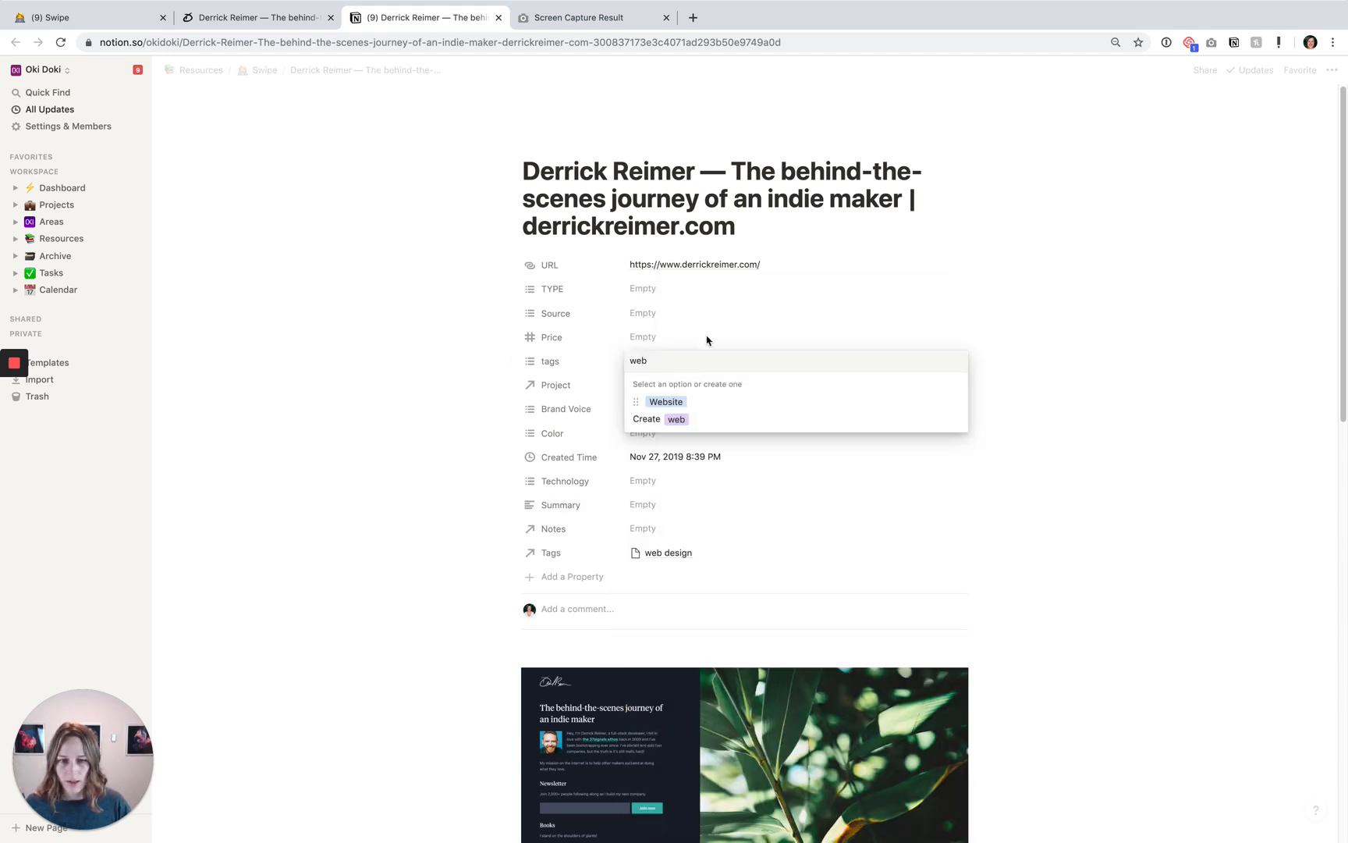
pyautogui.click(665, 403)
pyautogui.click(495, 347)
# Set the entry's TYPE to homepage
pyautogui.click(674, 289)
pyautogui.write('hom')
pyautogui.click(670, 328)
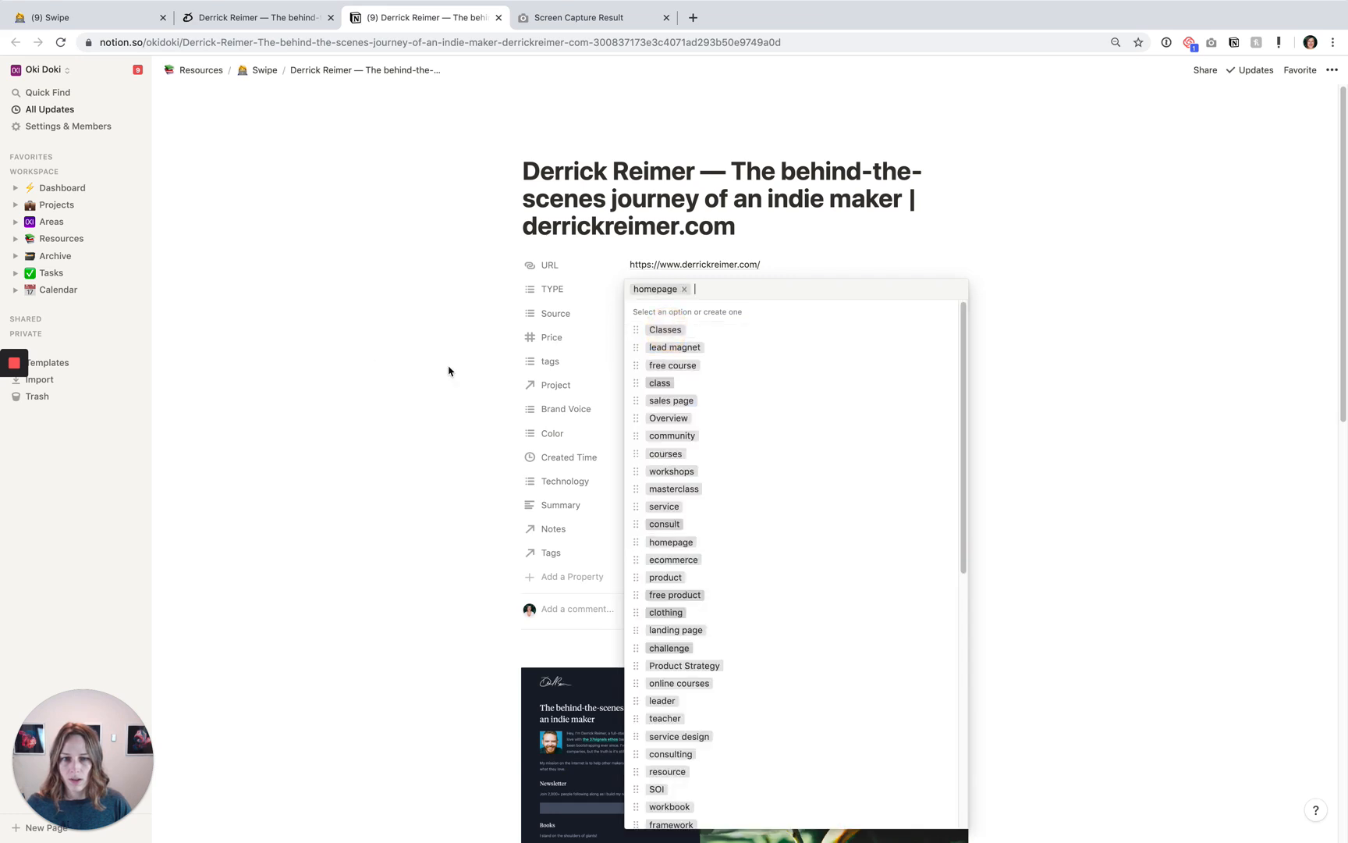
pyautogui.click(448, 368)
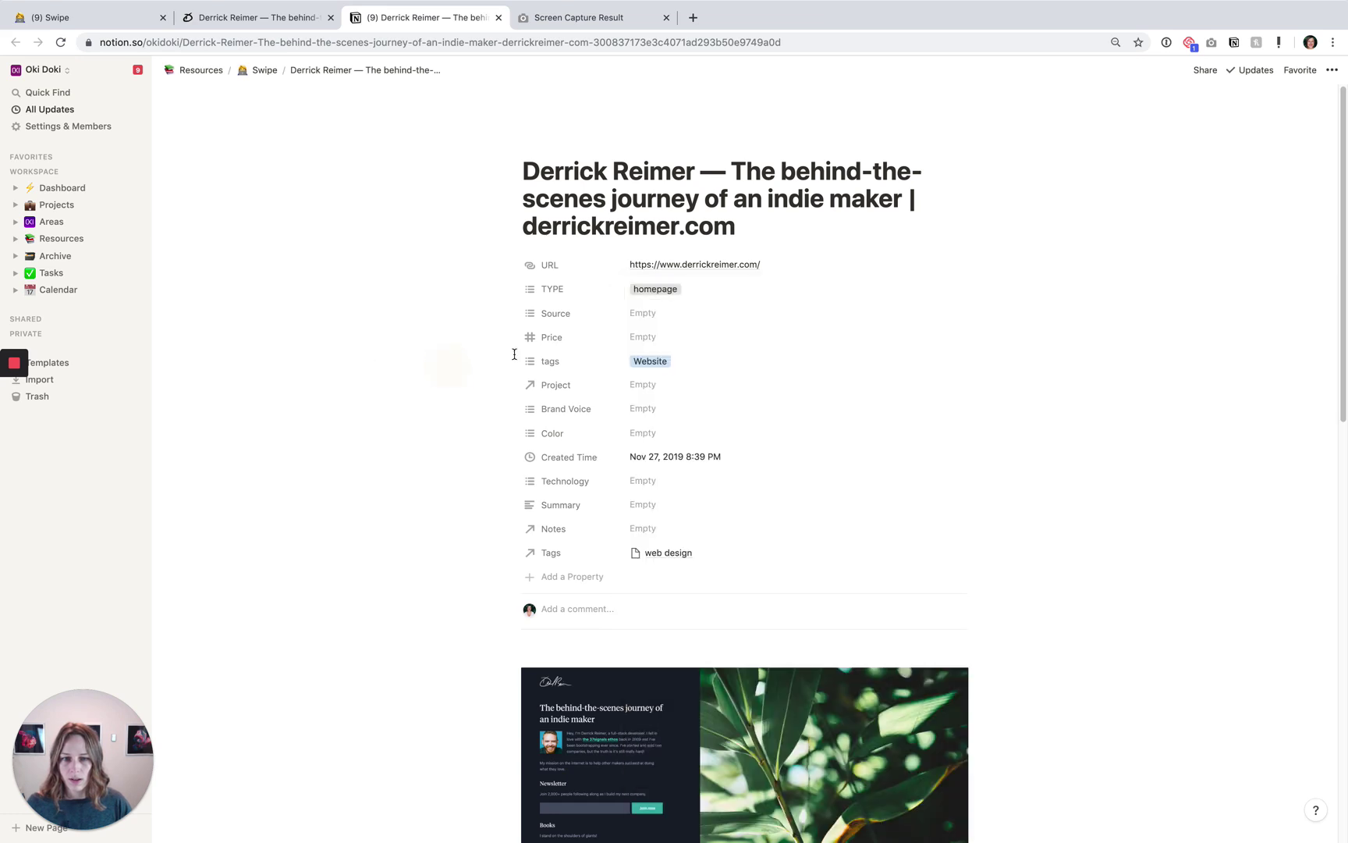
# Link the Project to Oki Doki Revamp and leave Source empty
pyautogui.click(654, 388)
pyautogui.write('web ')
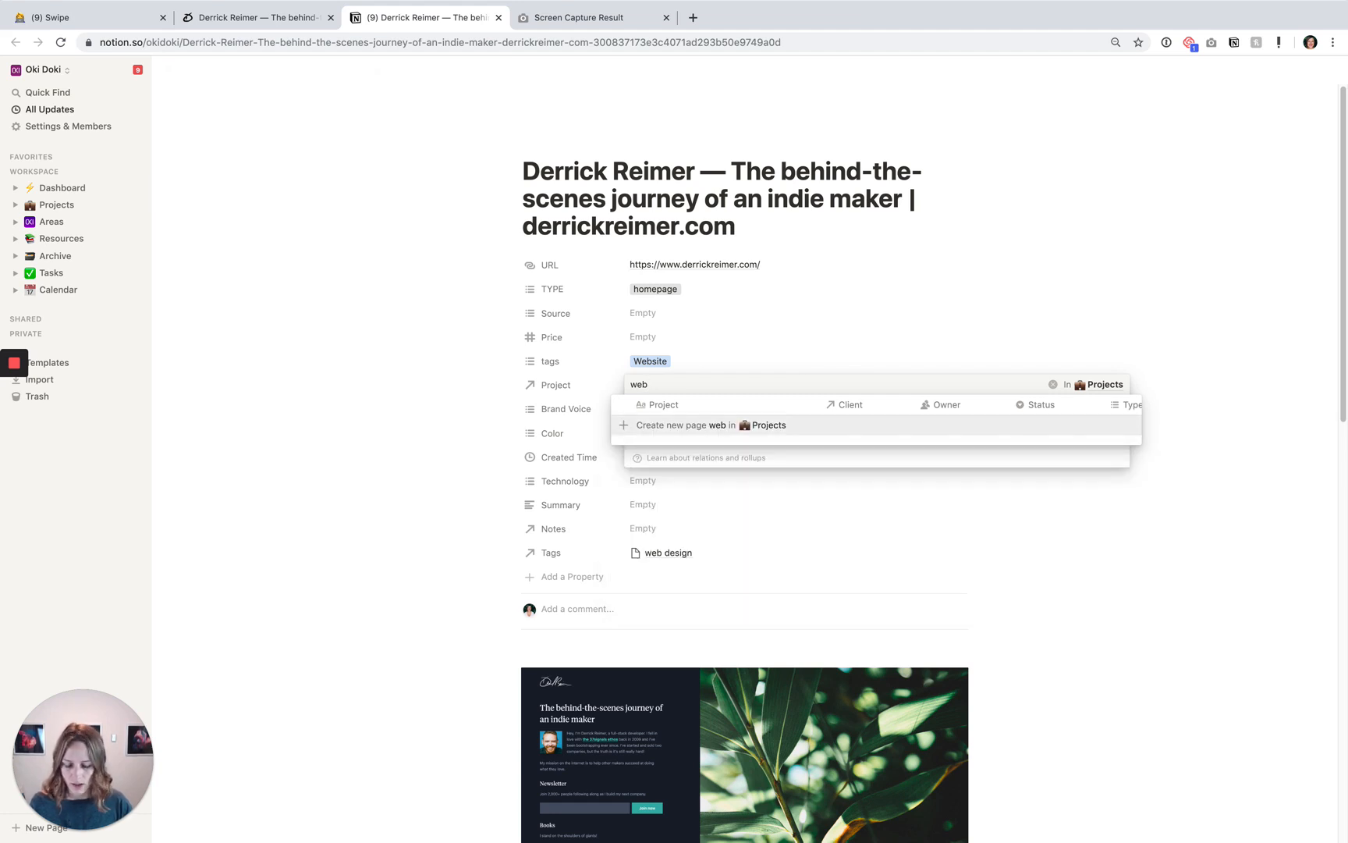
pyautogui.write('d')
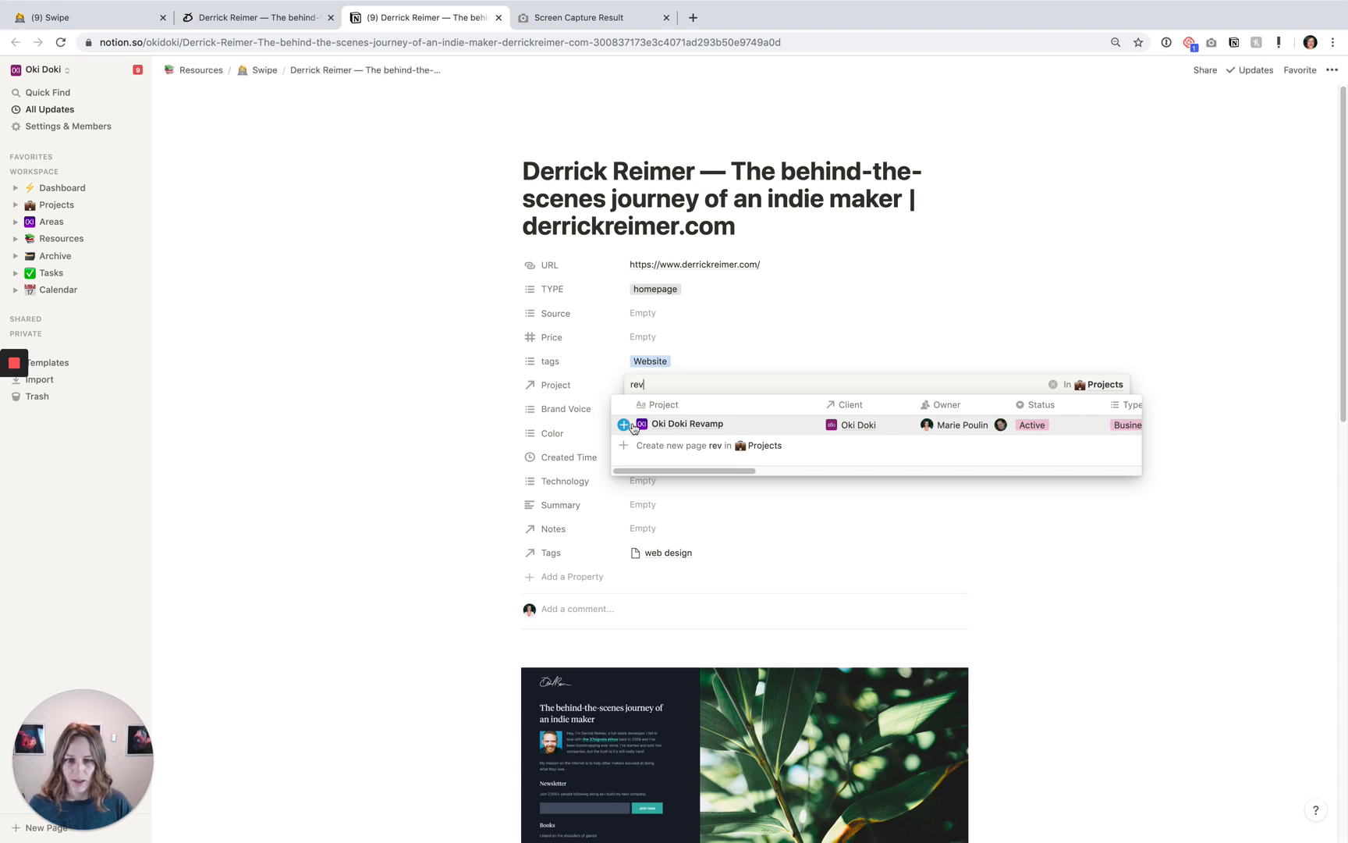
pyautogui.click(381, 426)
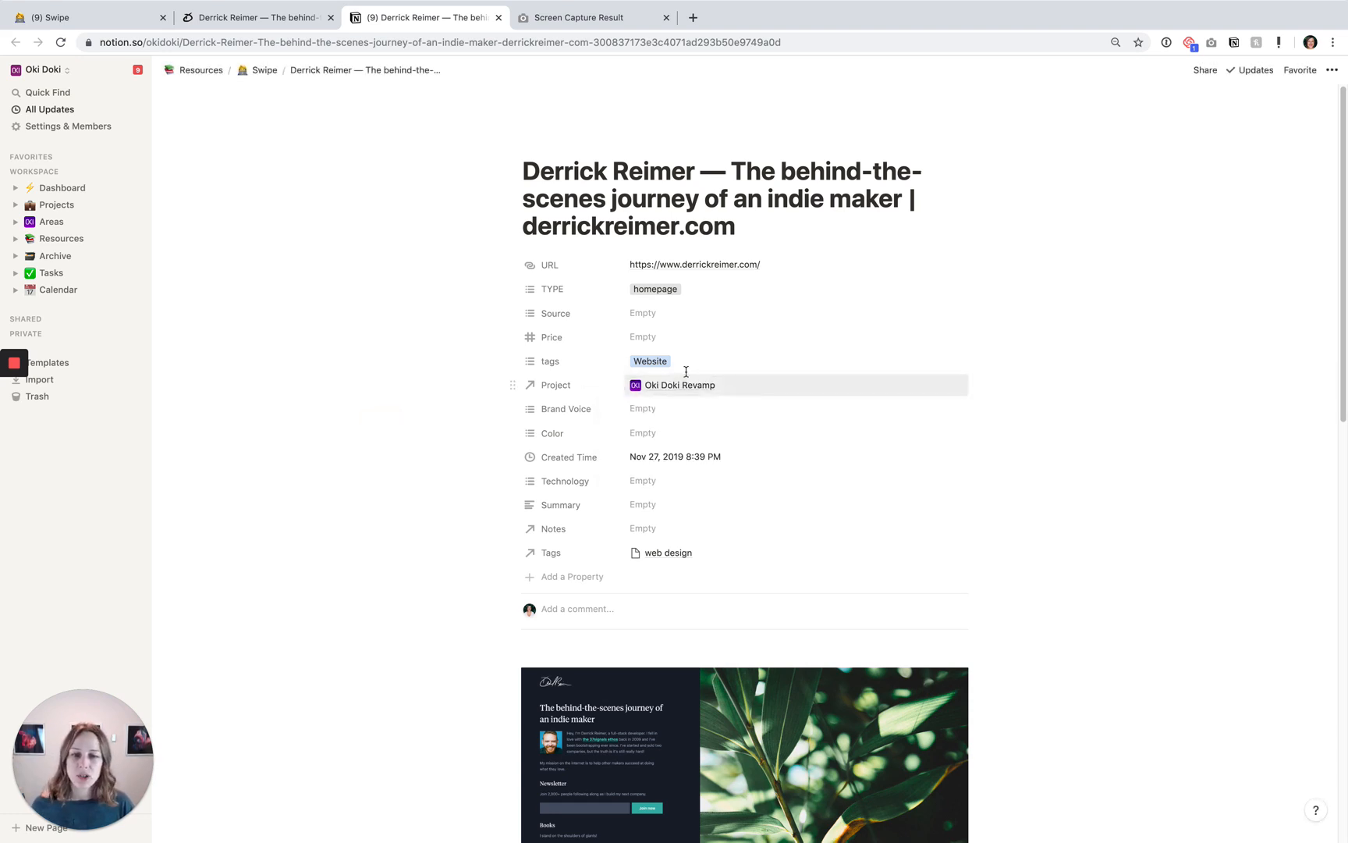
pyautogui.scroll(-1, 841, 550)
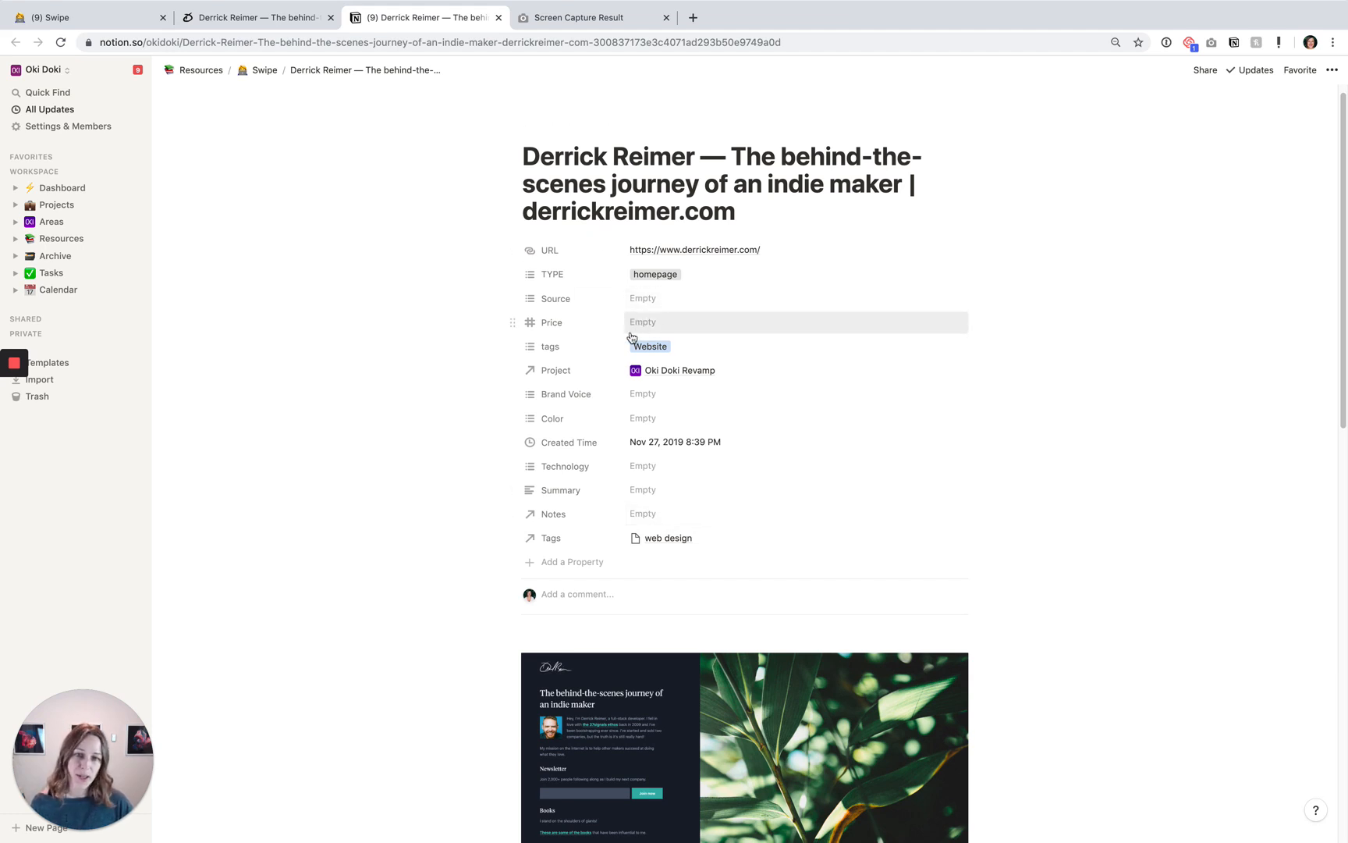
pyautogui.click(645, 299)
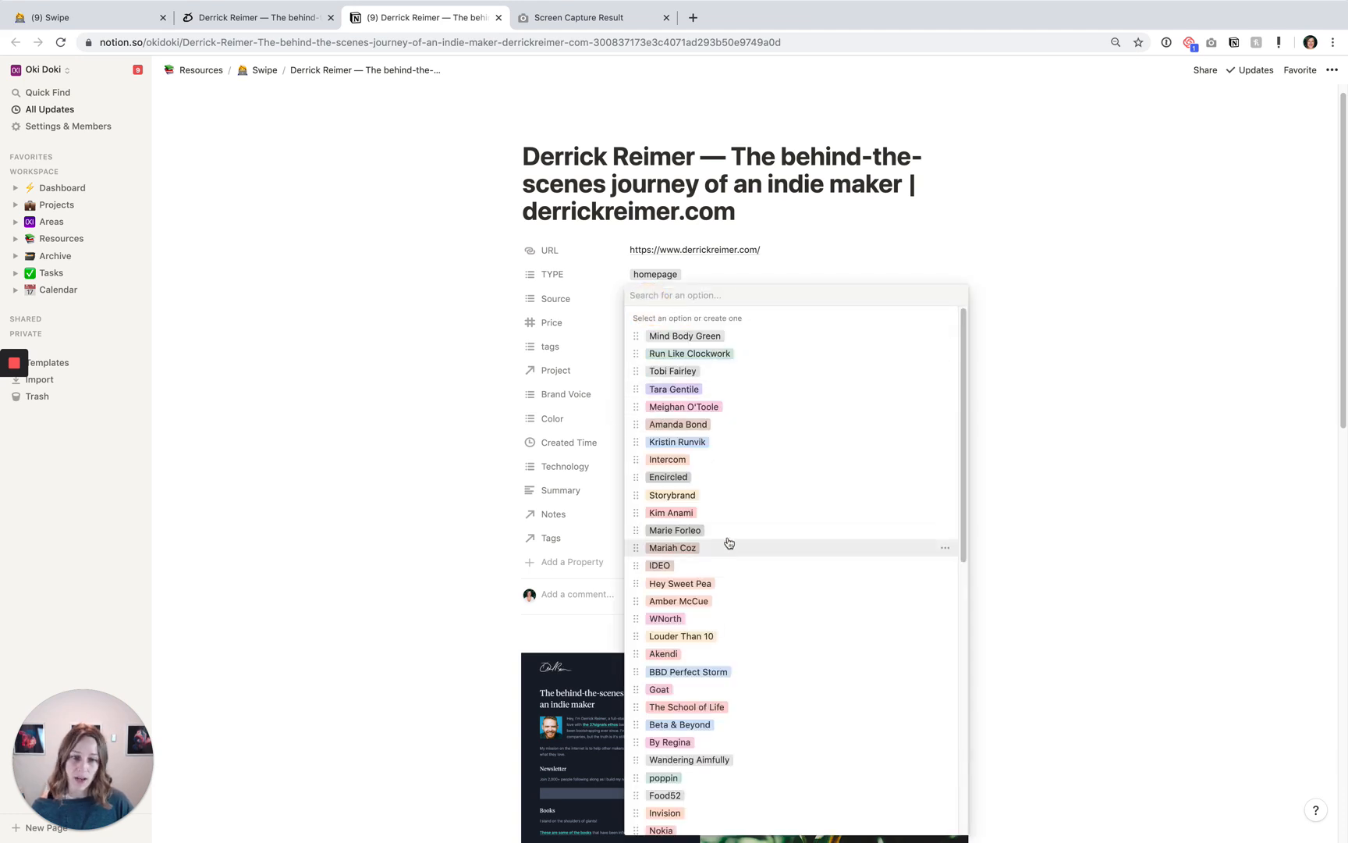
pyautogui.click(502, 484)
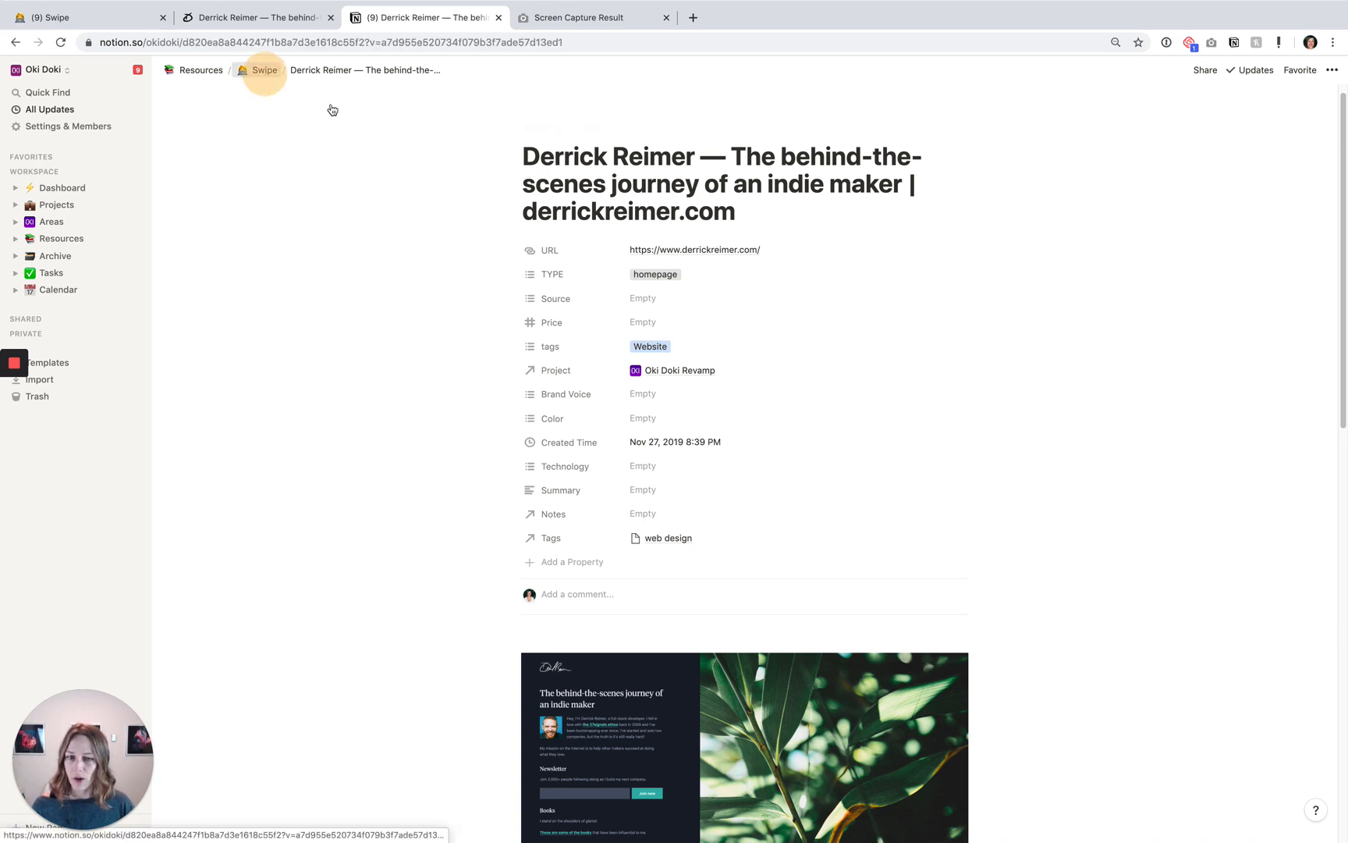
# Return to the Swipe database and peek at the Fresh Start Workbook entry
pyautogui.click(263, 70)
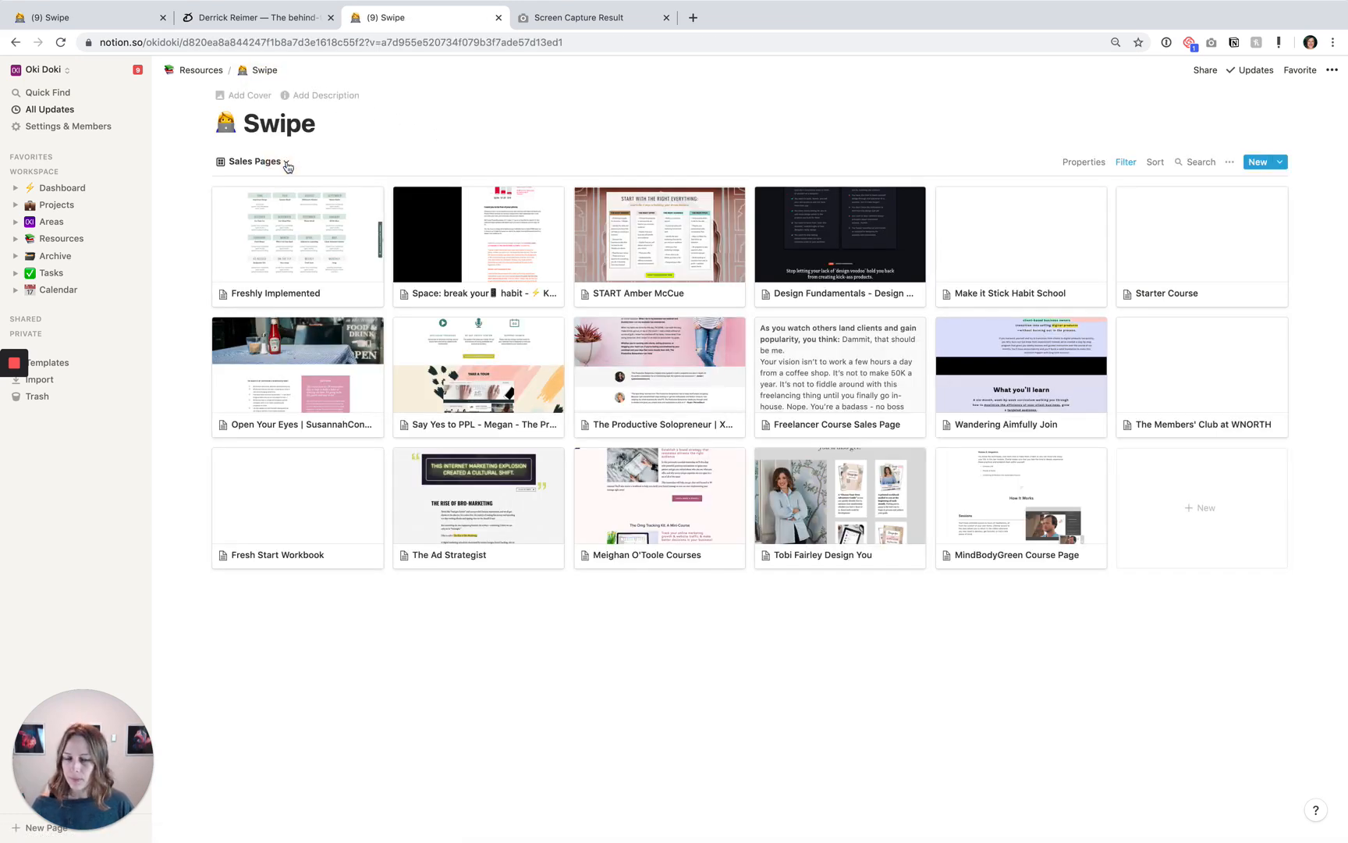
pyautogui.click(287, 161)
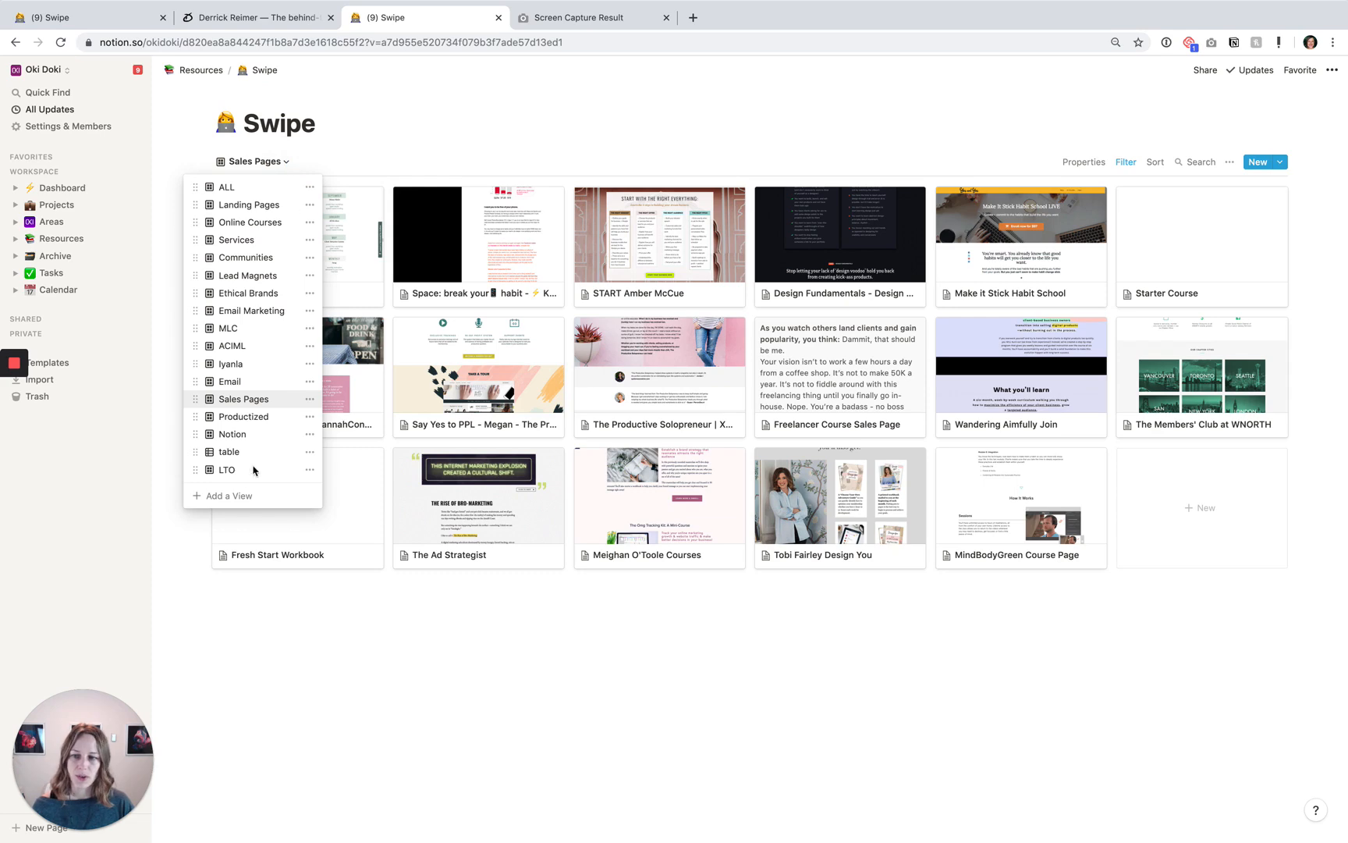
pyautogui.click(248, 493)
pyautogui.click(277, 474)
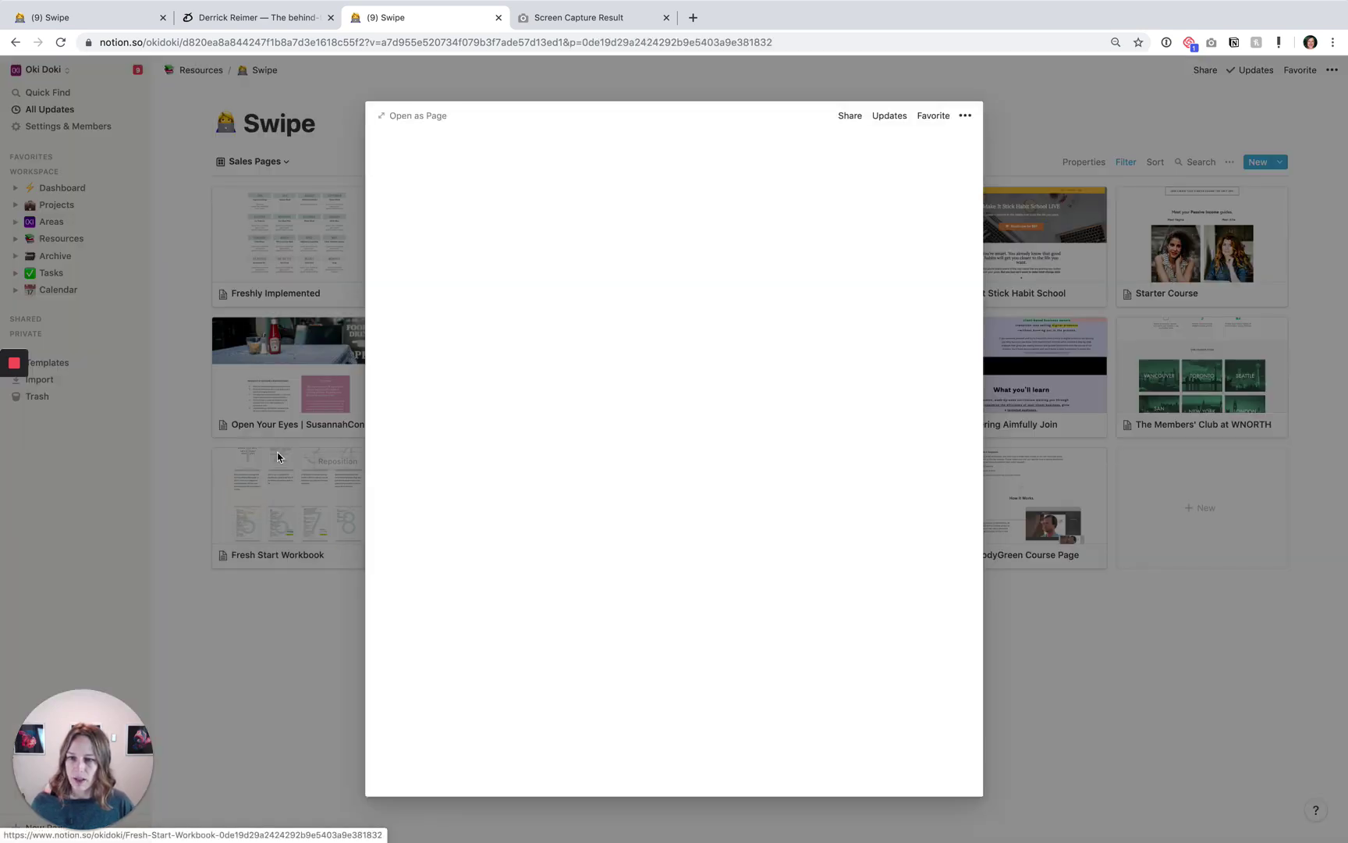
pyautogui.click(427, 99)
pyautogui.click(284, 161)
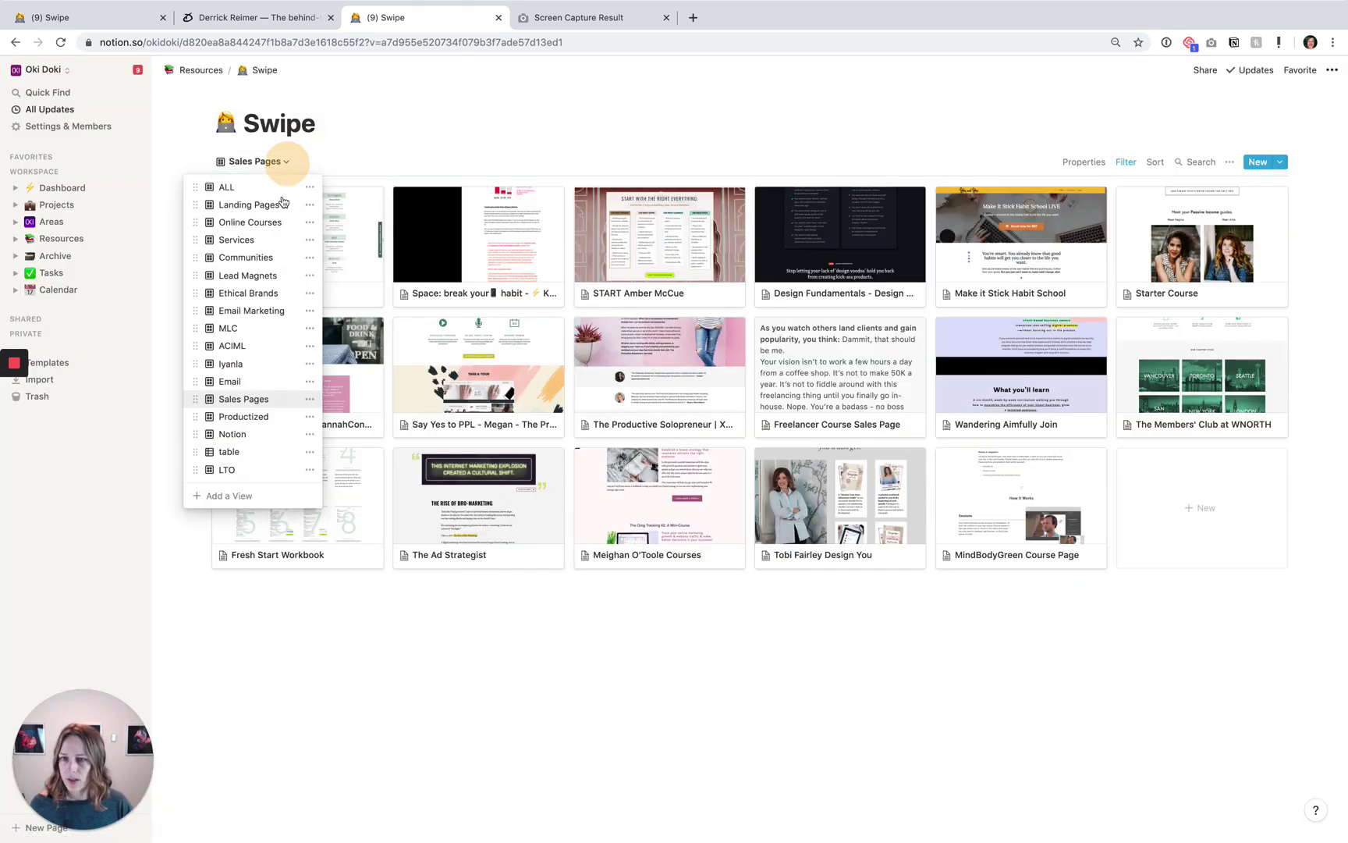
# Create a new Gallery view named 'Website design'
pyautogui.click(223, 496)
pyautogui.write('Website')
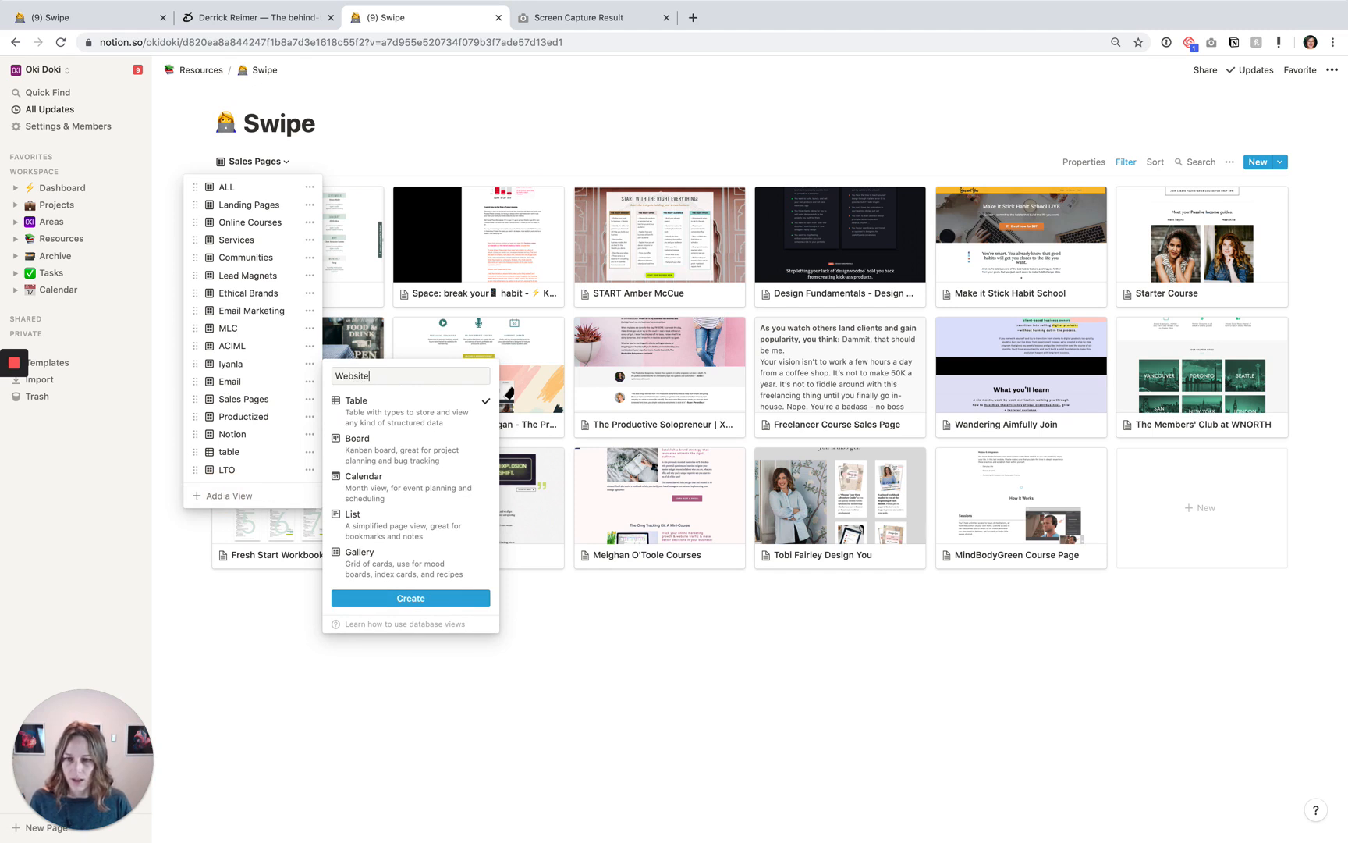
pyautogui.write('s')
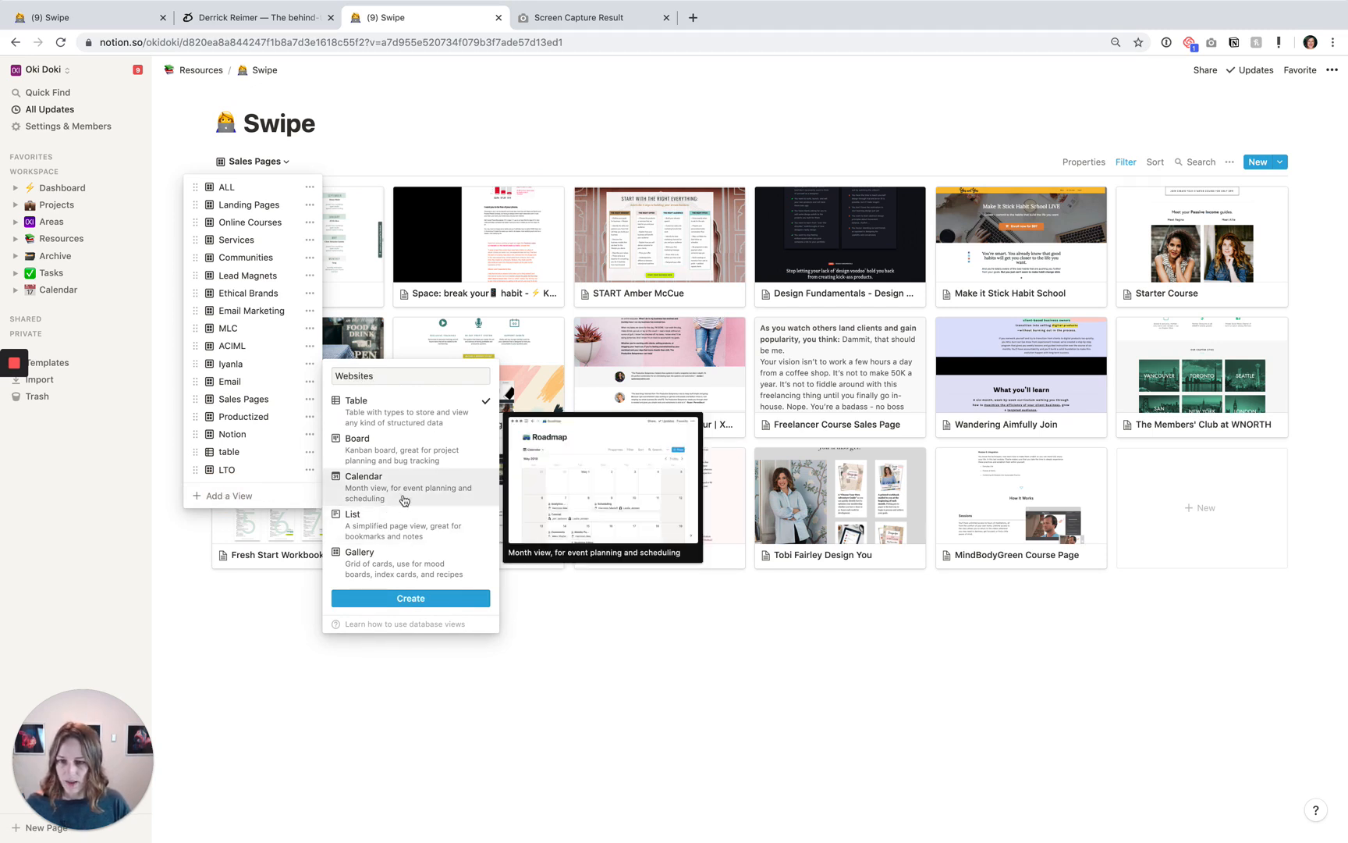
pyautogui.press('BackSpace')
pyautogui.write('design')
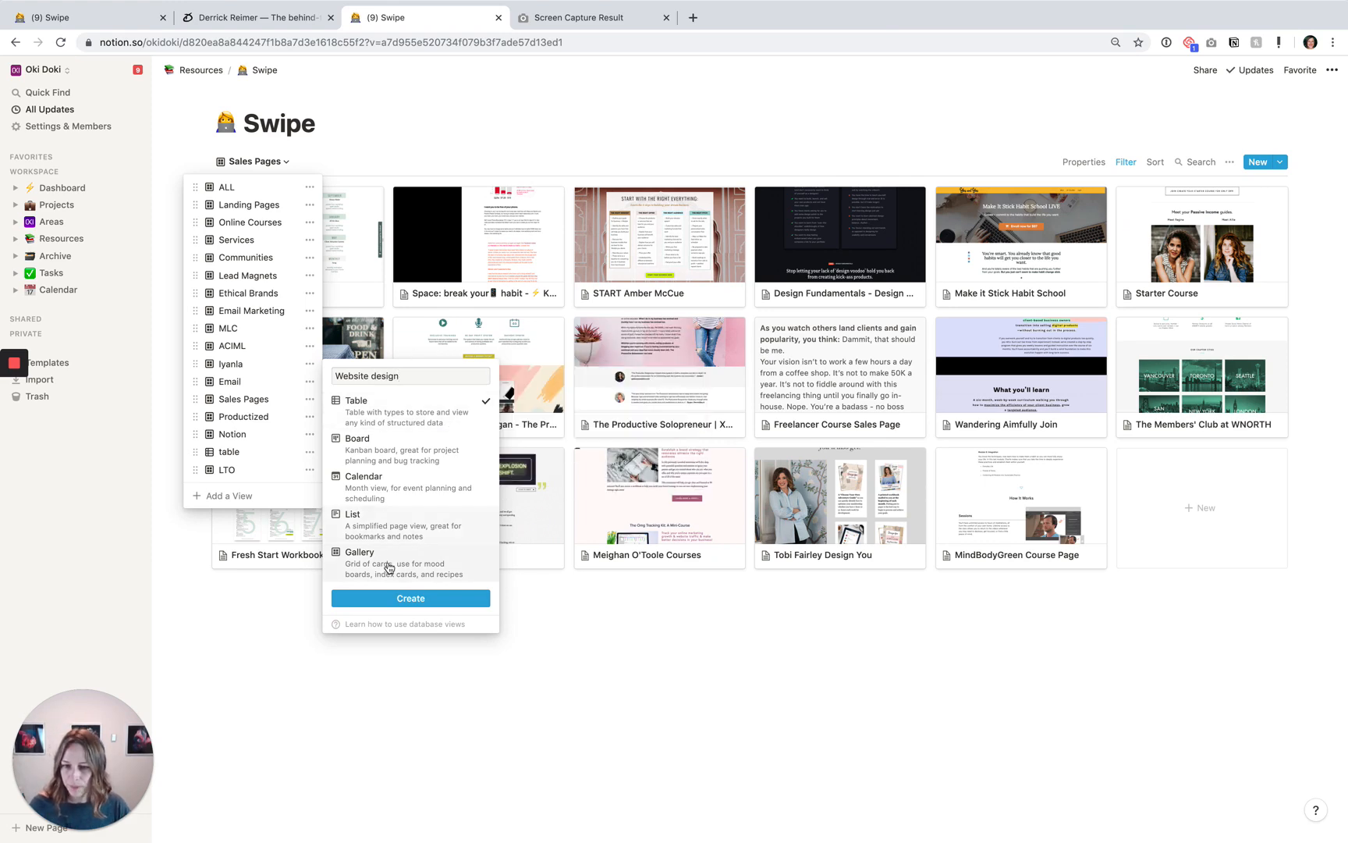
pyautogui.click(390, 558)
pyautogui.click(410, 597)
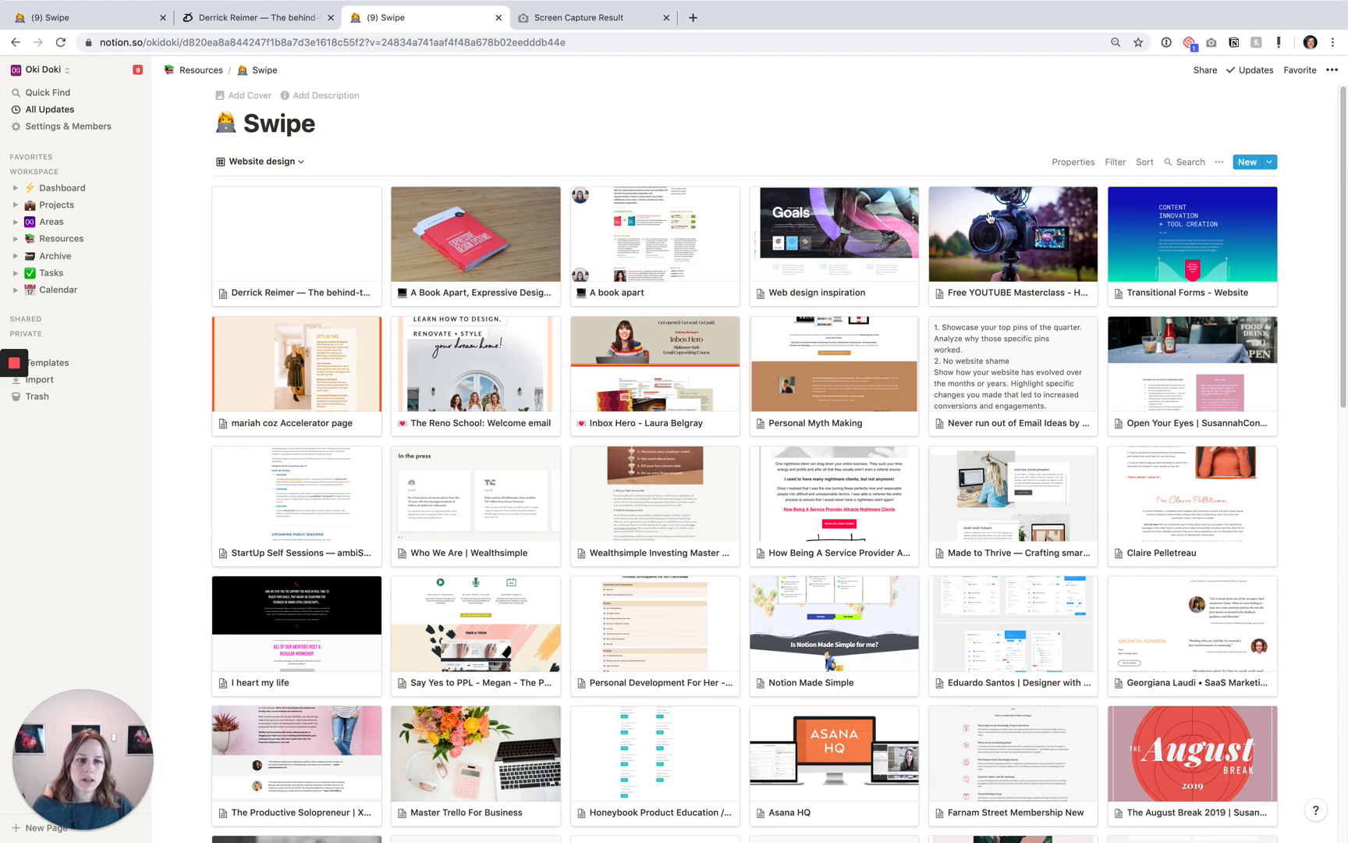
pyautogui.scroll(-5, 1001, 316)
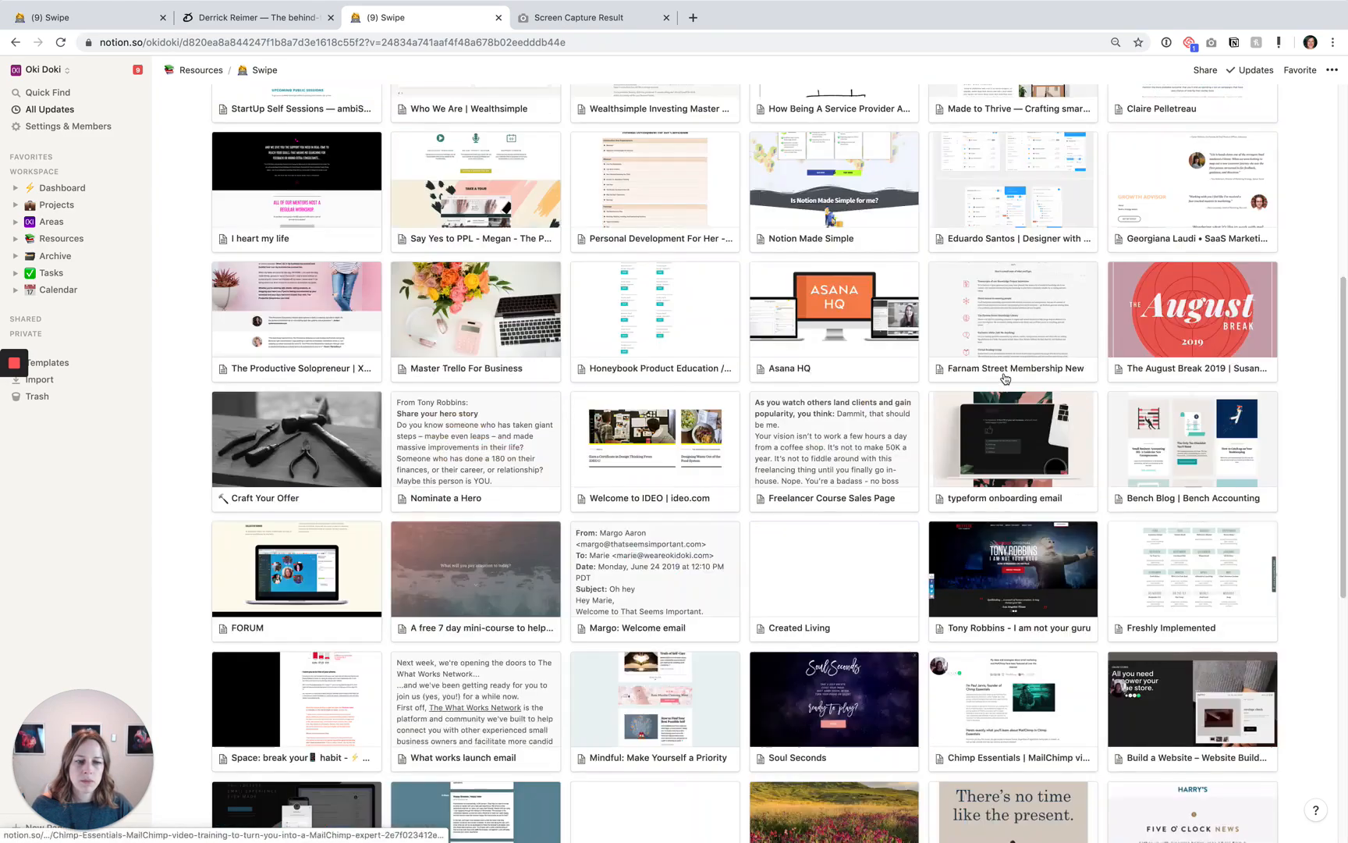
pyautogui.scroll(-5, 1006, 377)
pyautogui.scroll(15, 1007, 378)
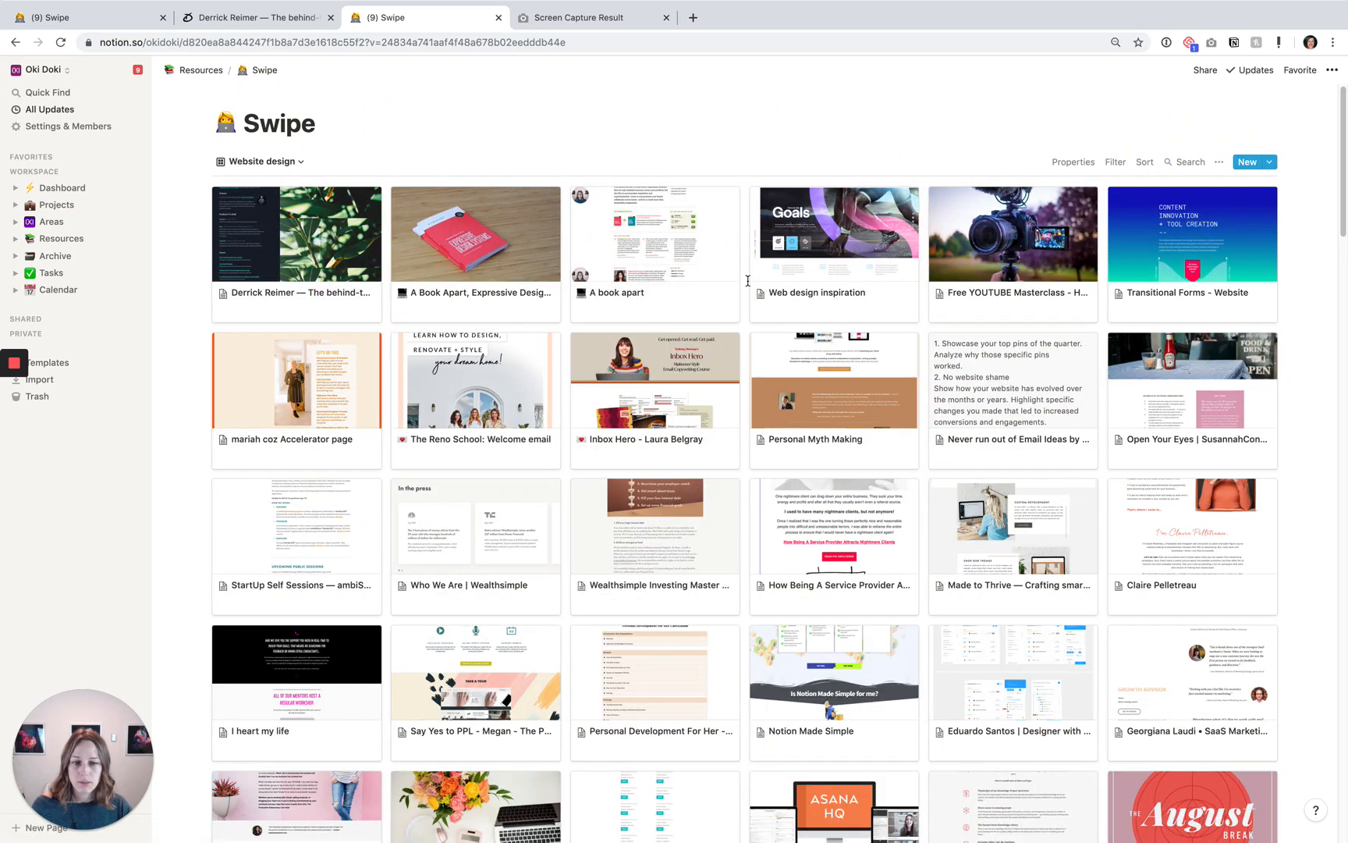
pyautogui.moveTo(780, 253)
pyautogui.scroll(-5, 800, 421)
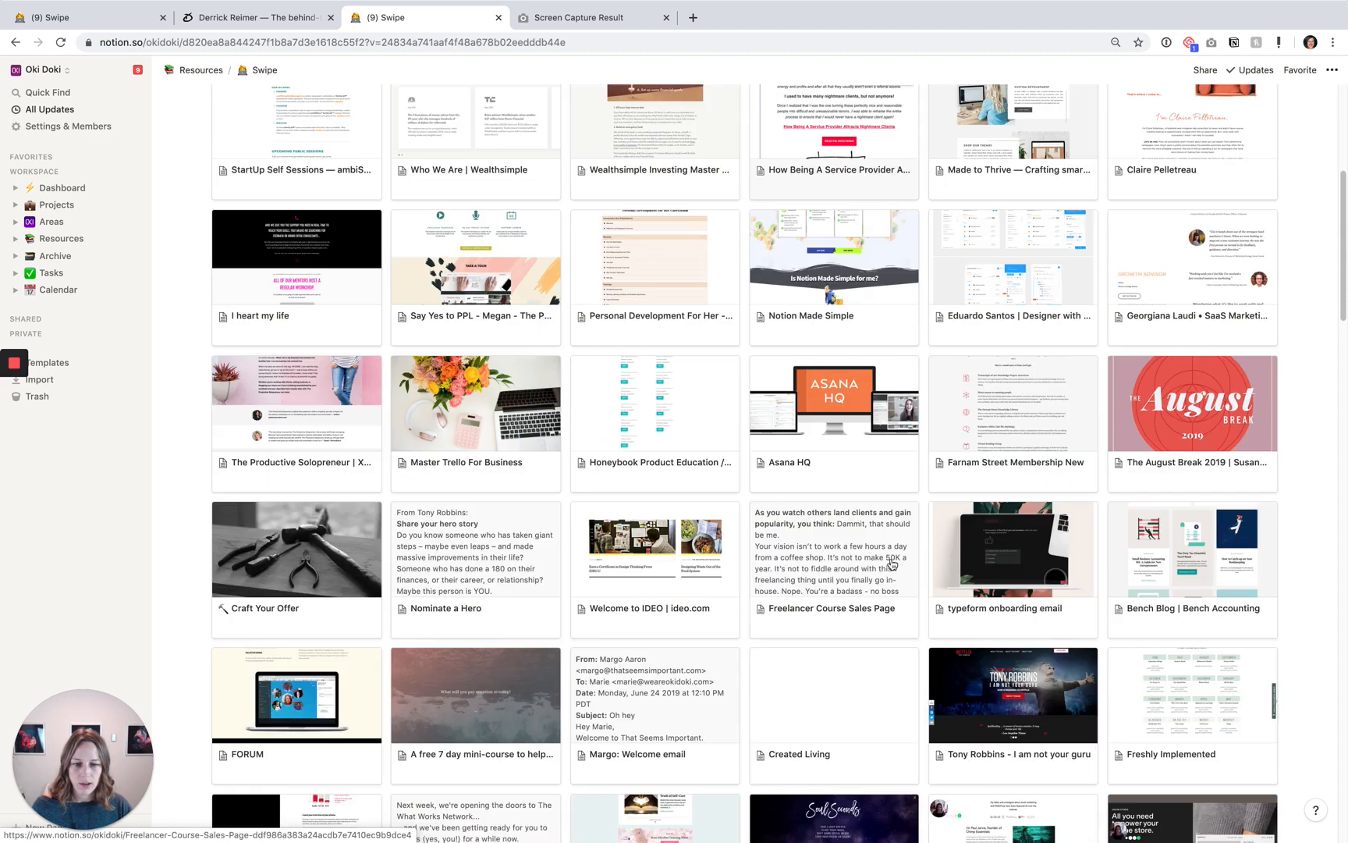
pyautogui.scroll(-5, 893, 568)
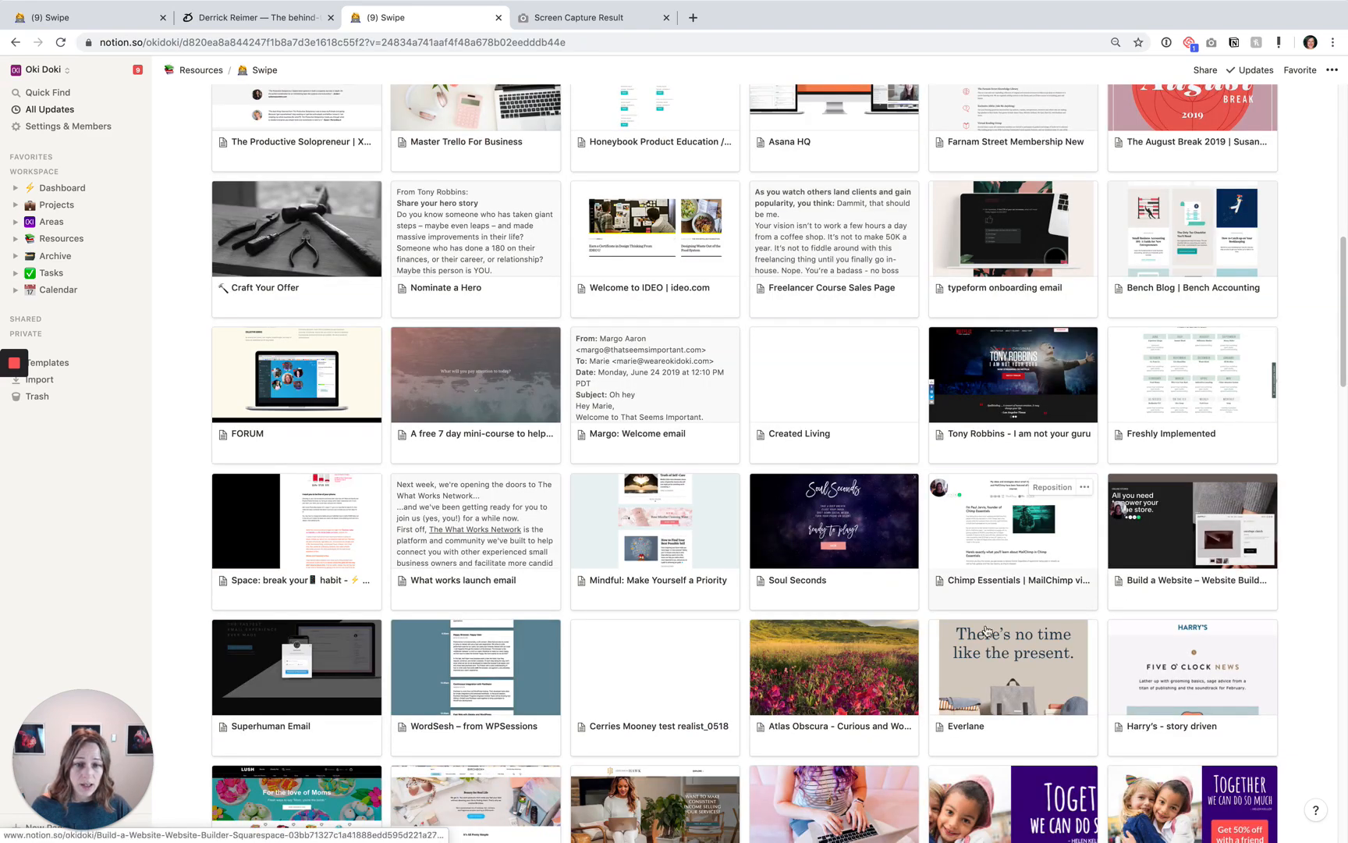
pyautogui.moveTo(1012, 532)
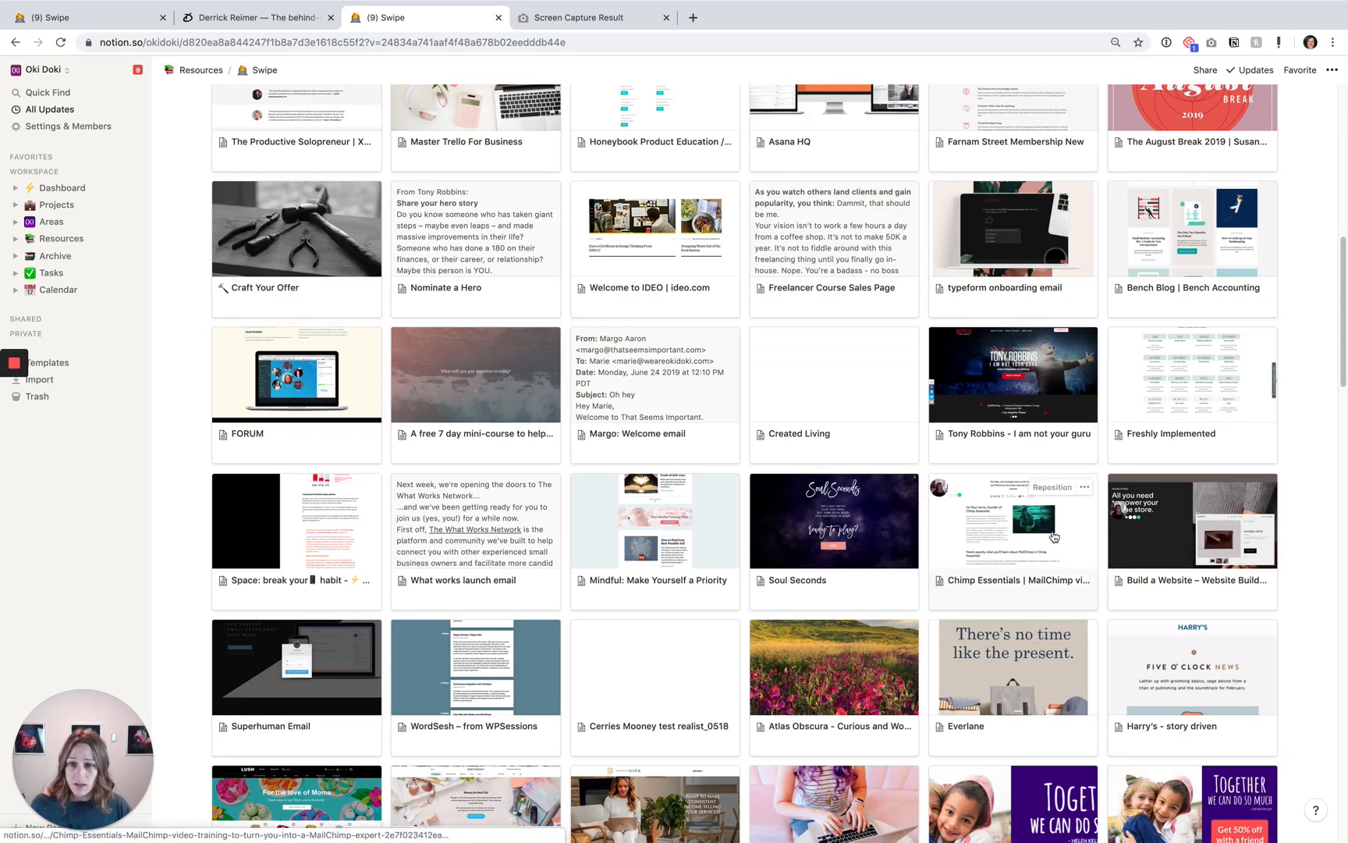
pyautogui.scroll(-3, 782, 607)
pyautogui.scroll(-3, 782, 608)
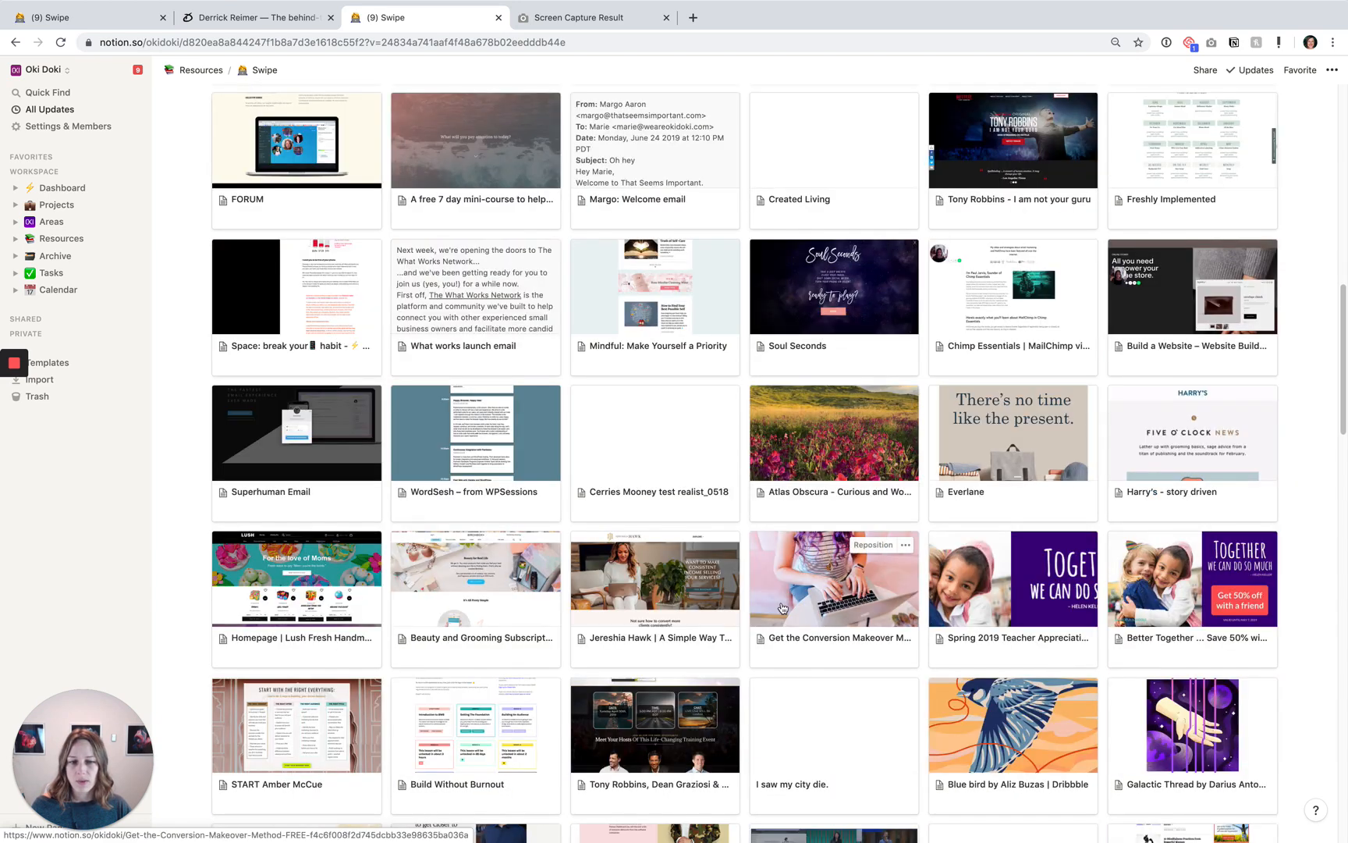
pyautogui.scroll(-1, 781, 609)
pyautogui.scroll(-1, 781, 608)
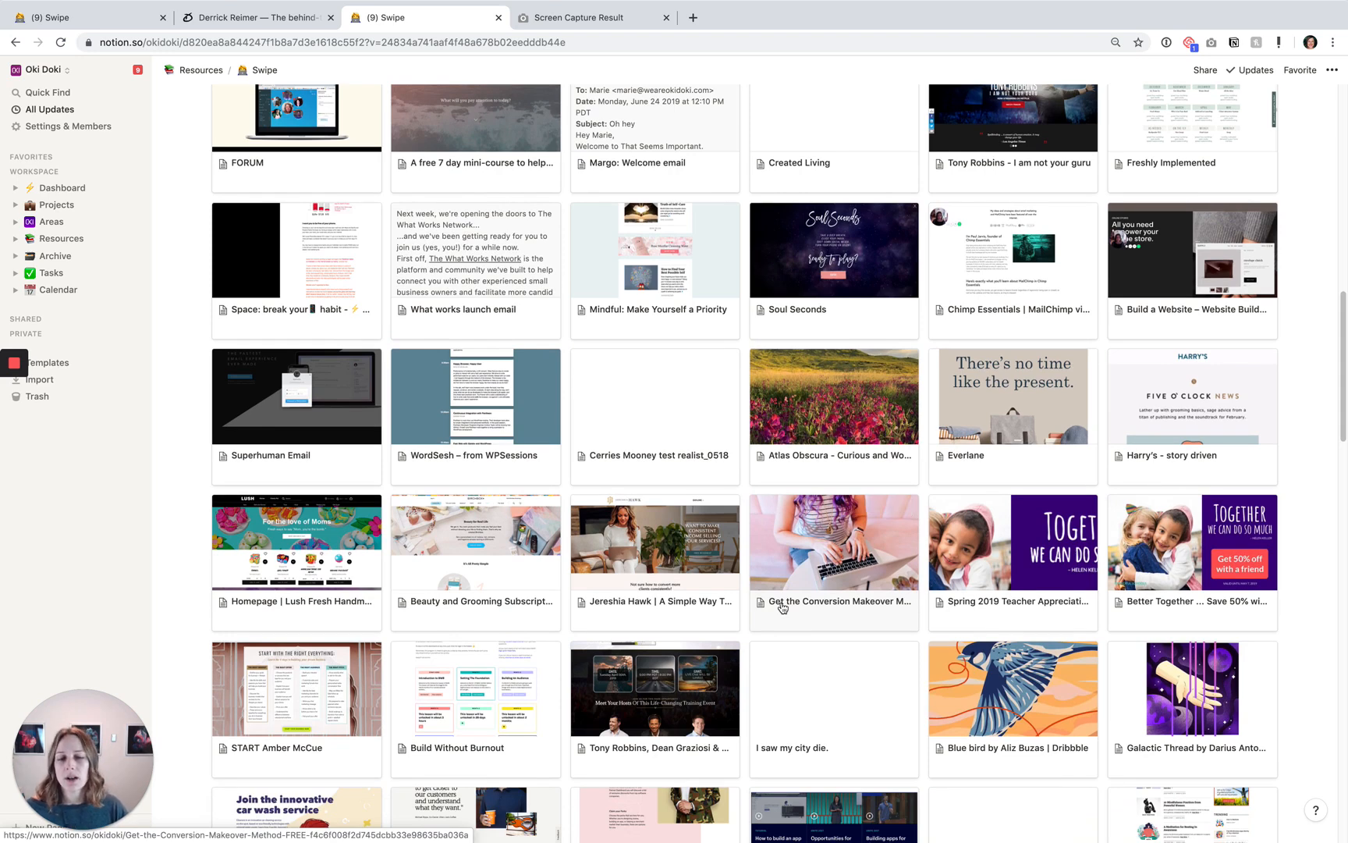
pyautogui.scroll(-1, 782, 609)
pyautogui.scroll(-4, 780, 608)
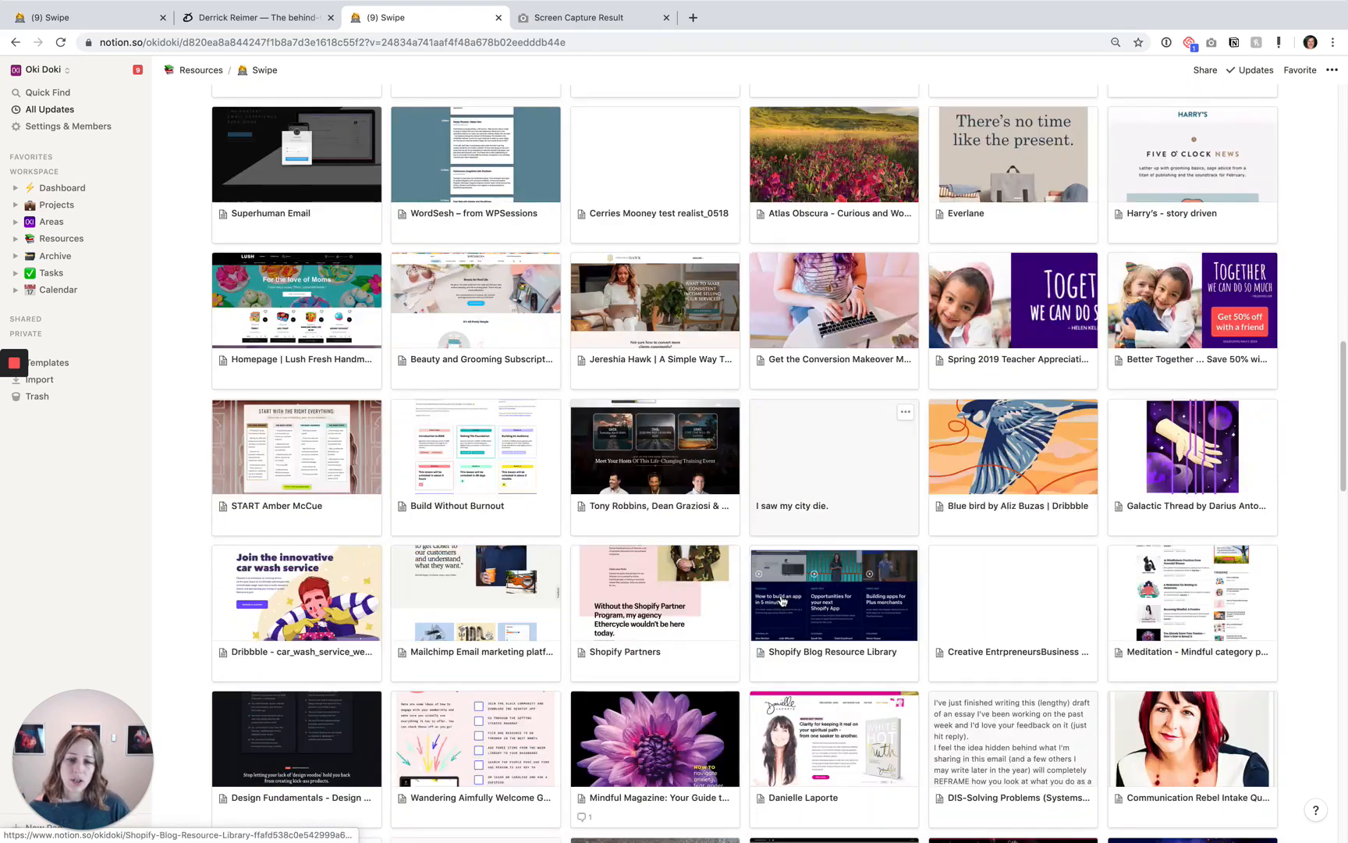
pyautogui.moveTo(1012, 706)
pyautogui.scroll(-5, 955, 524)
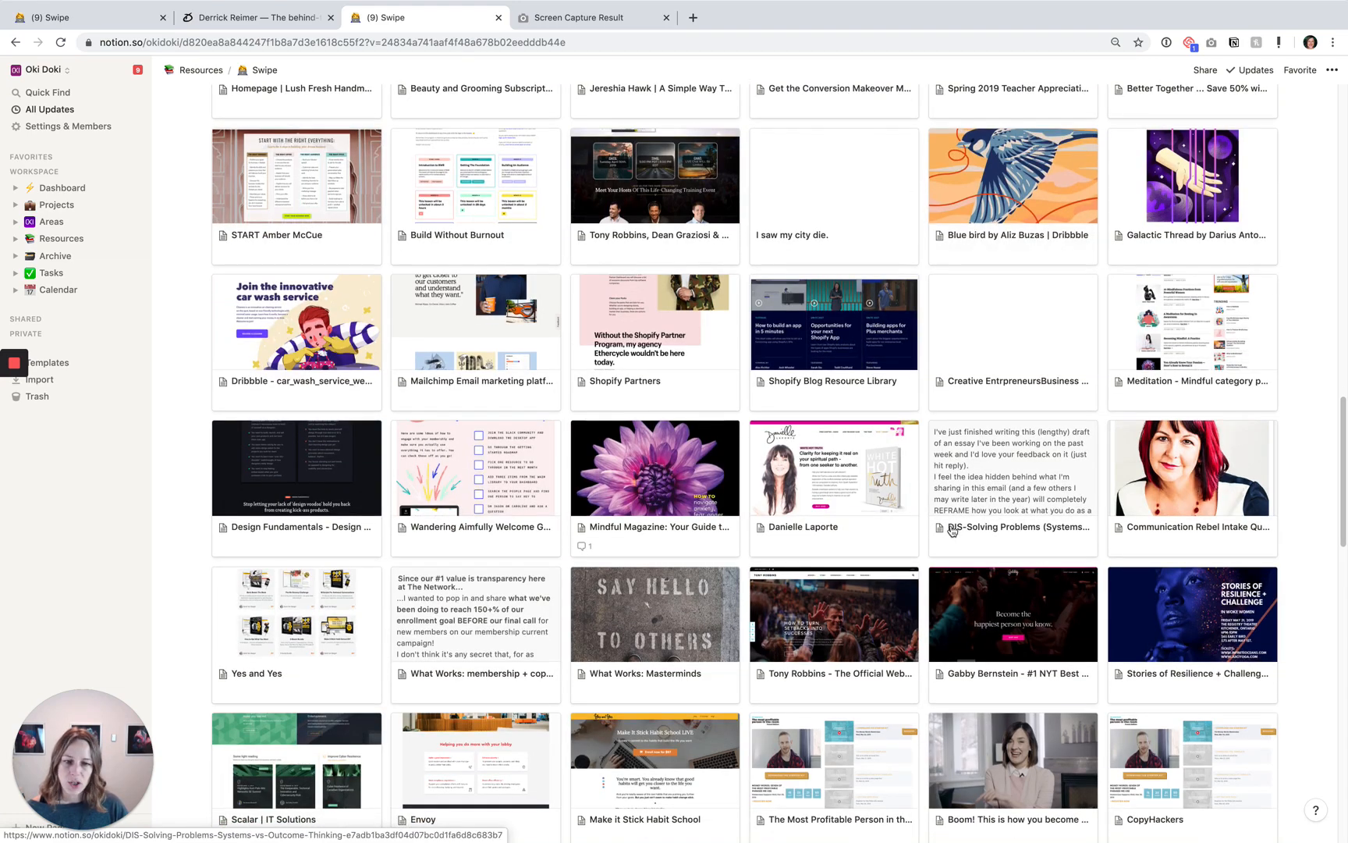
# Peek at the Design Fundamentals – Design Academy entry, then close it back to the gallery
pyautogui.click(241, 471)
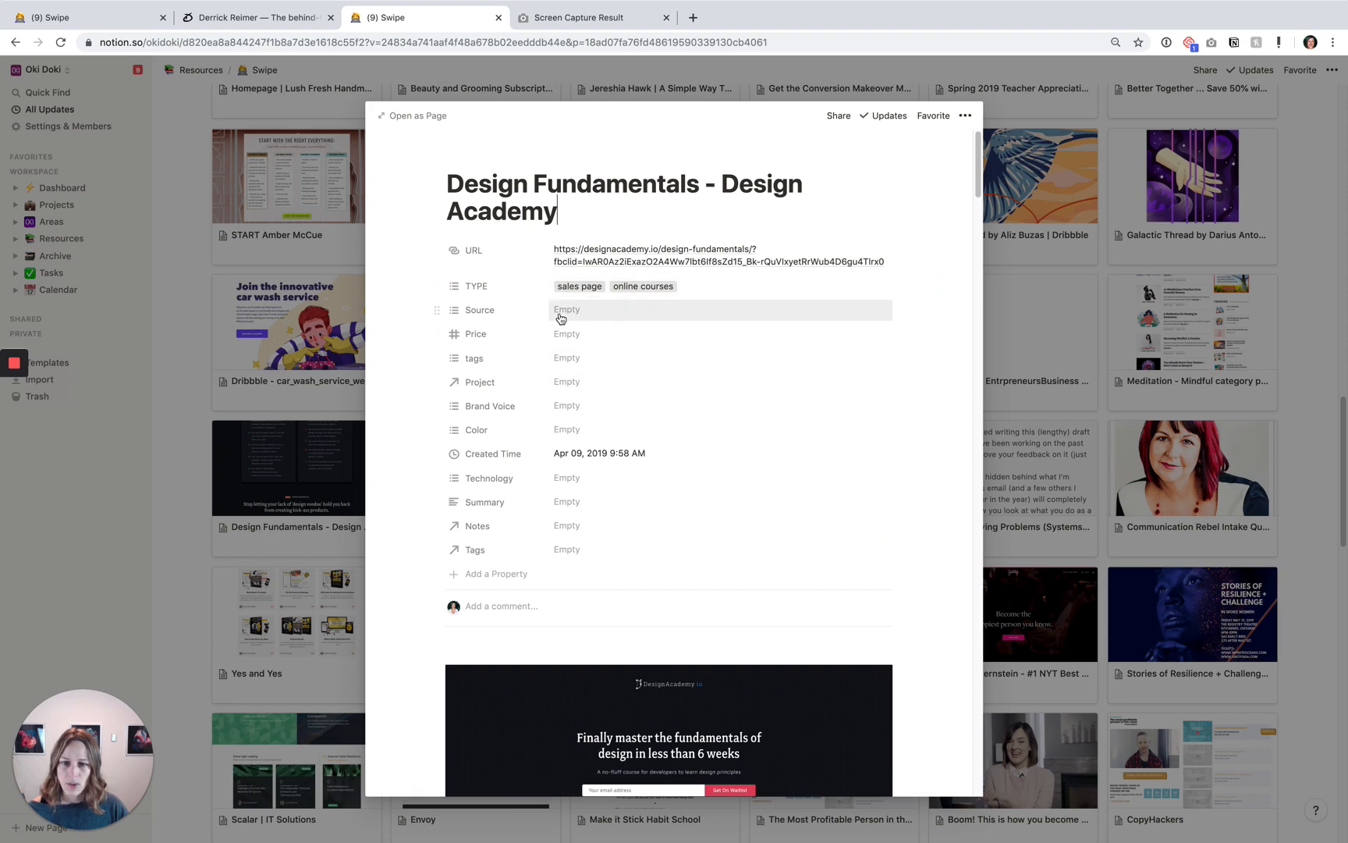
pyautogui.scroll(-5, 801, 460)
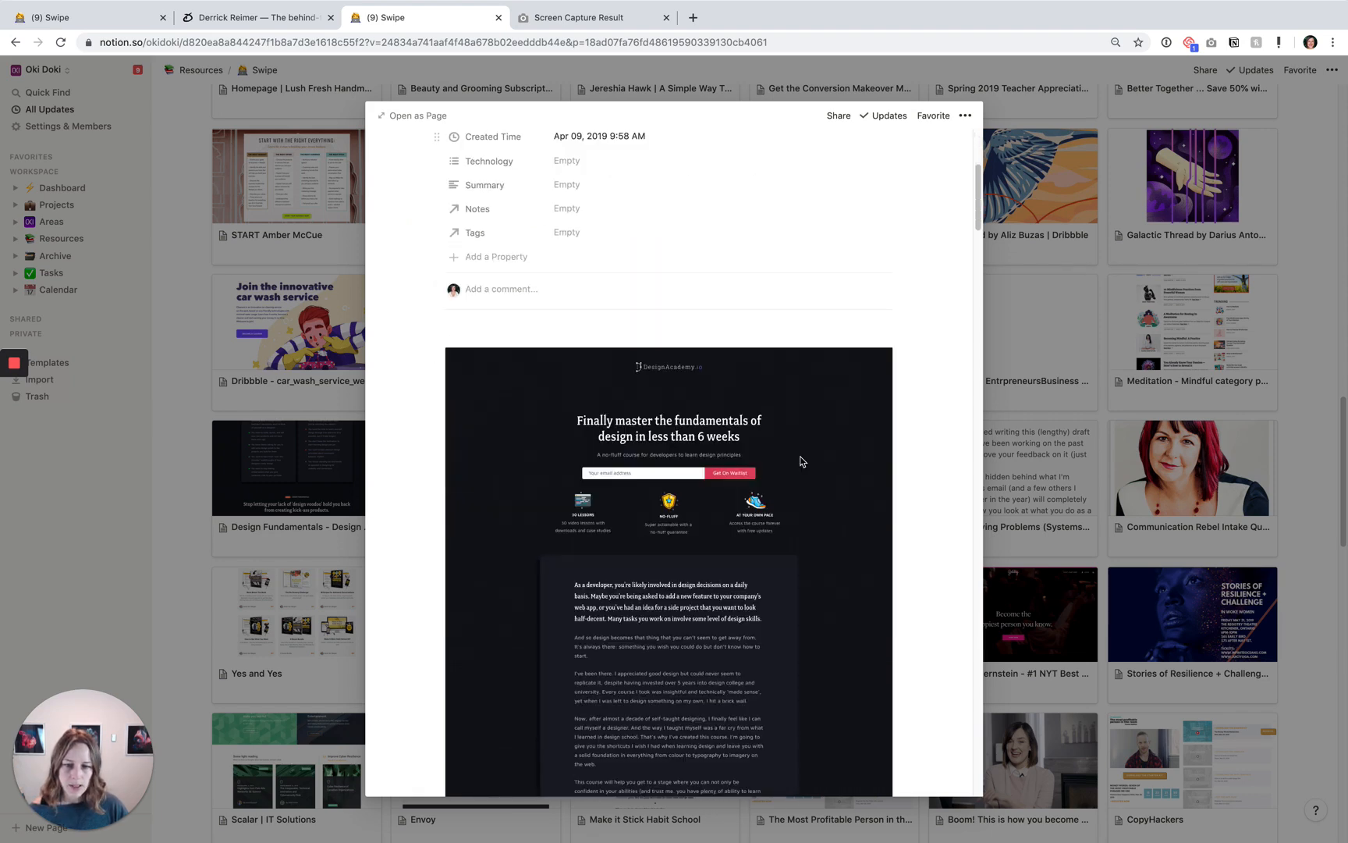
pyautogui.scroll(-5, 800, 461)
pyautogui.scroll(-5, 801, 460)
pyautogui.scroll(-5, 800, 461)
pyautogui.scroll(-5, 800, 461)
pyautogui.click(1044, 487)
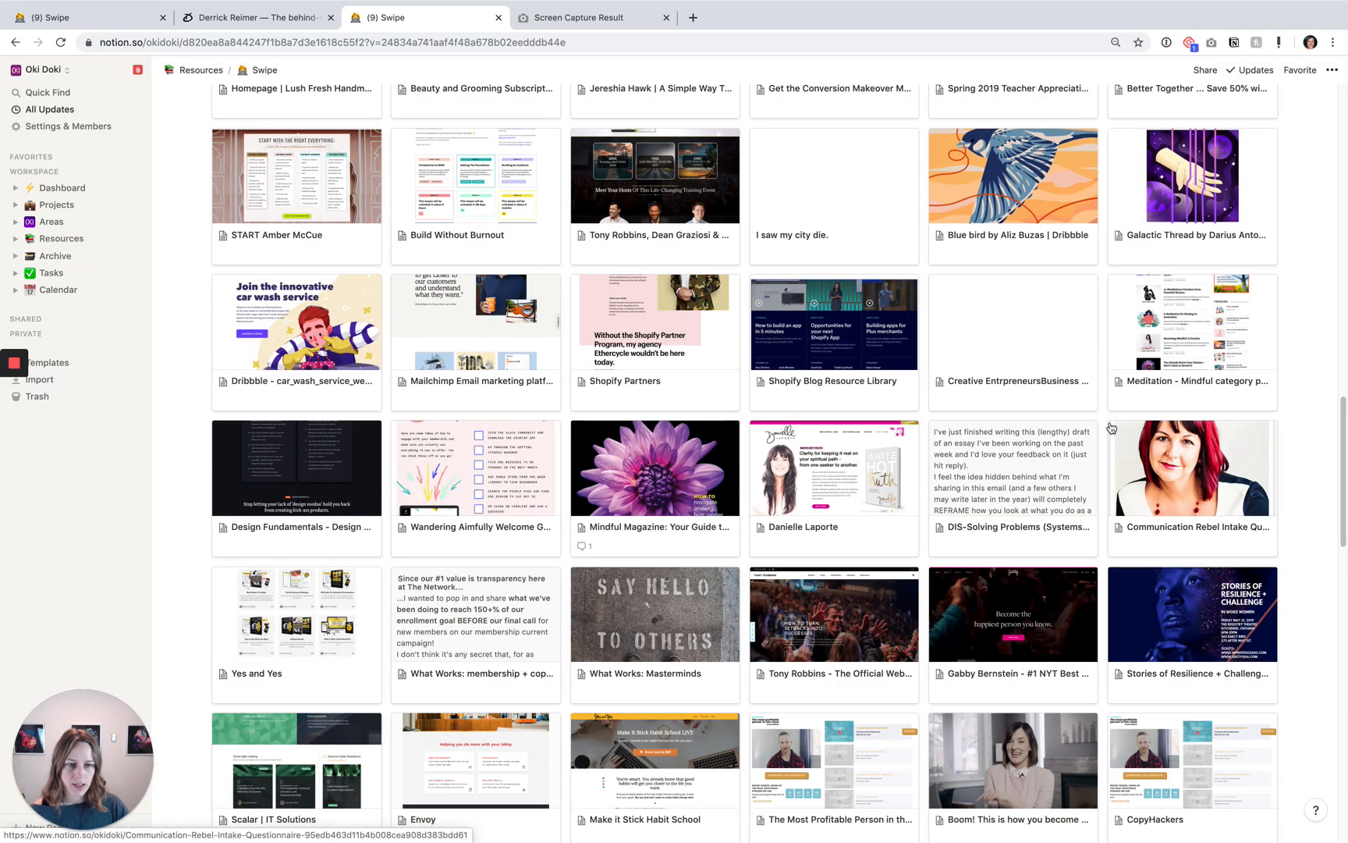
pyautogui.scroll(-3, 1103, 388)
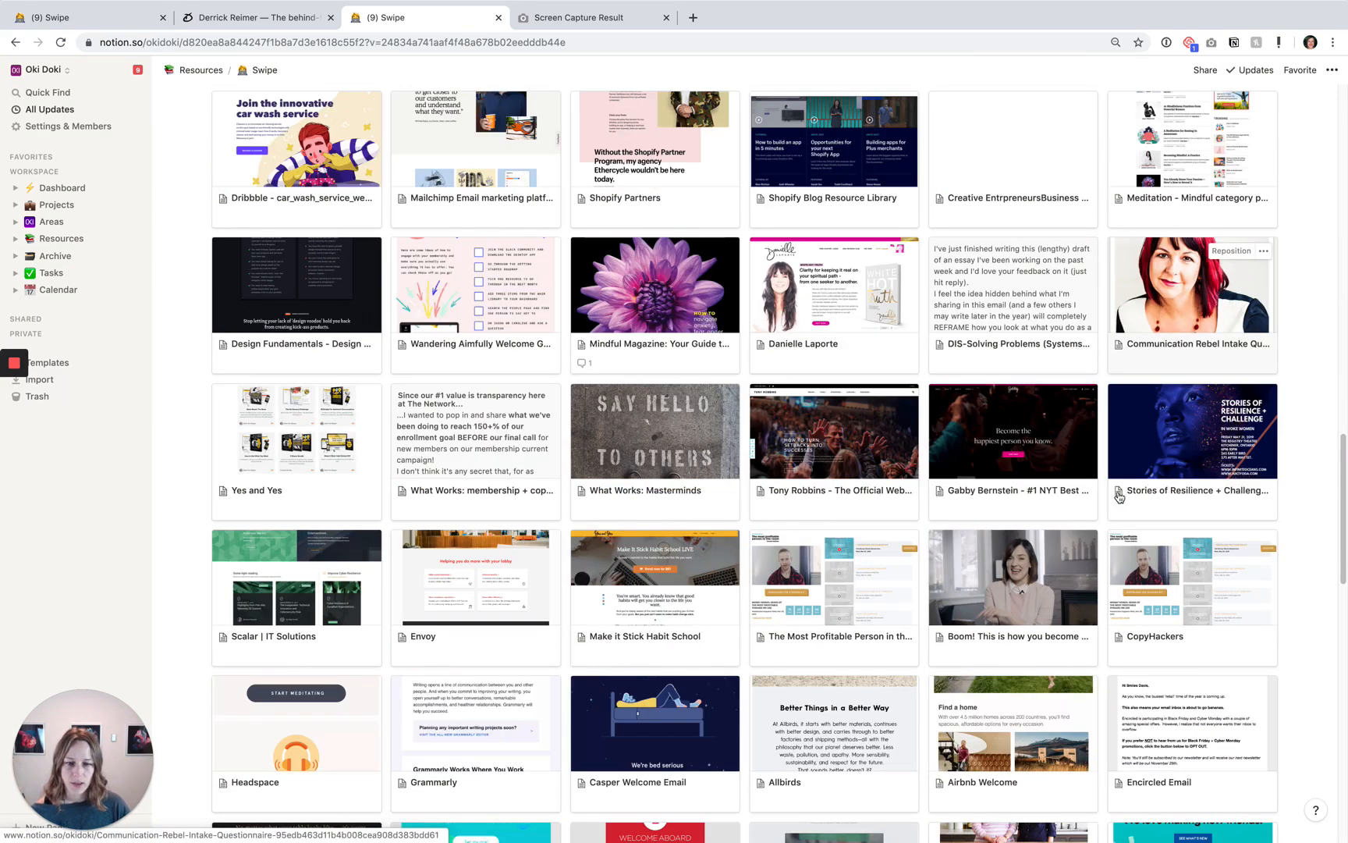
pyautogui.scroll(-3, 855, 441)
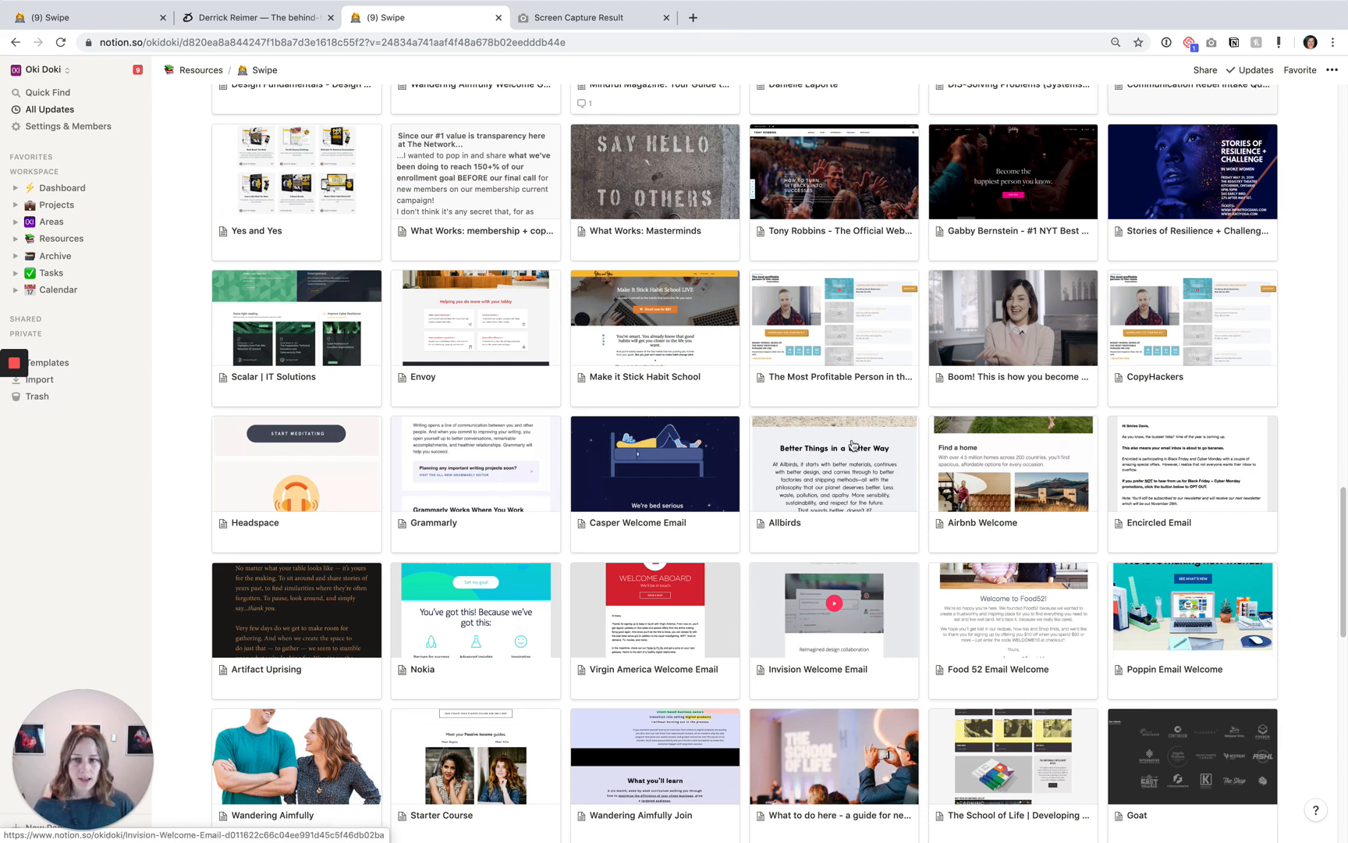
pyautogui.scroll(-10, 853, 443)
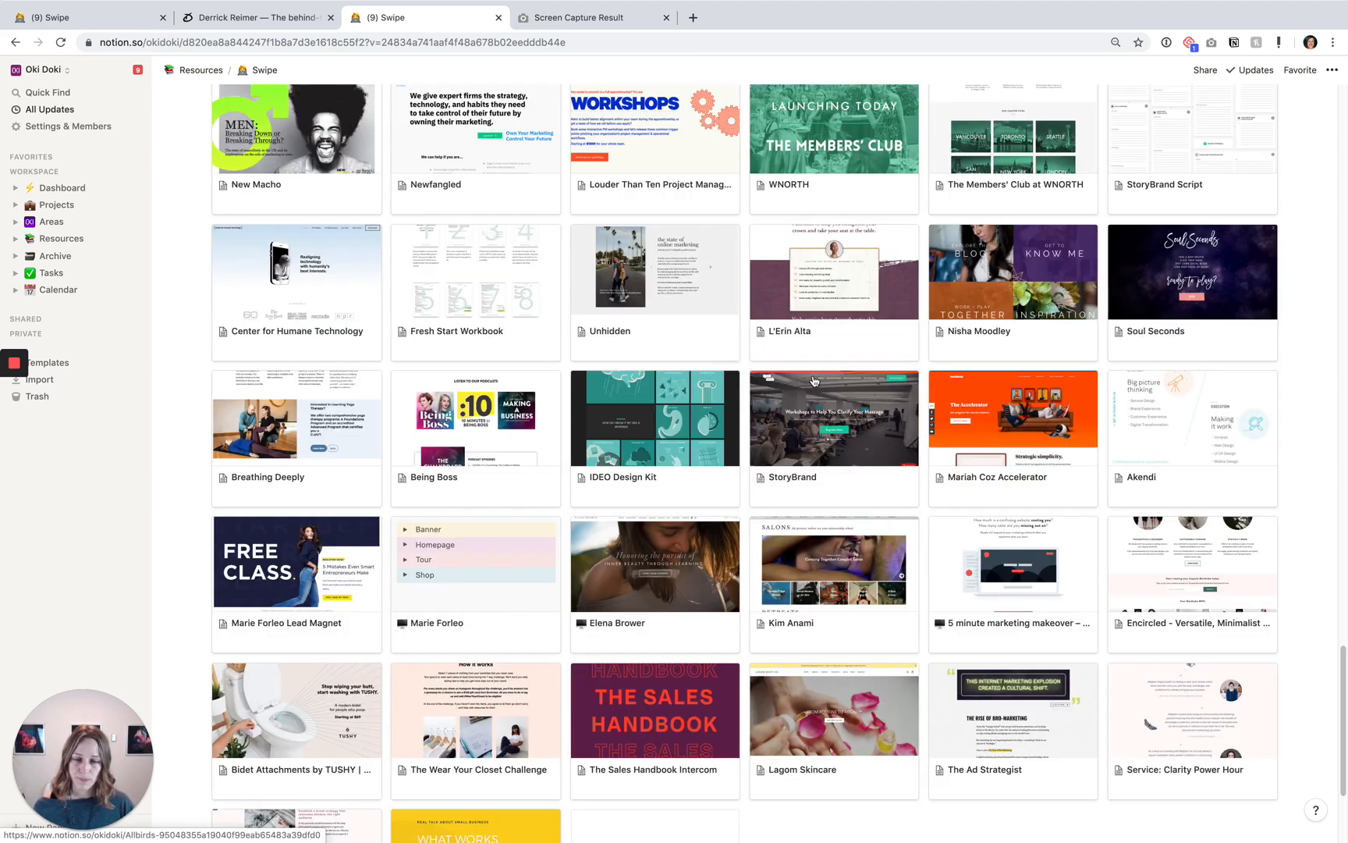
pyautogui.scroll(8, 886, 413)
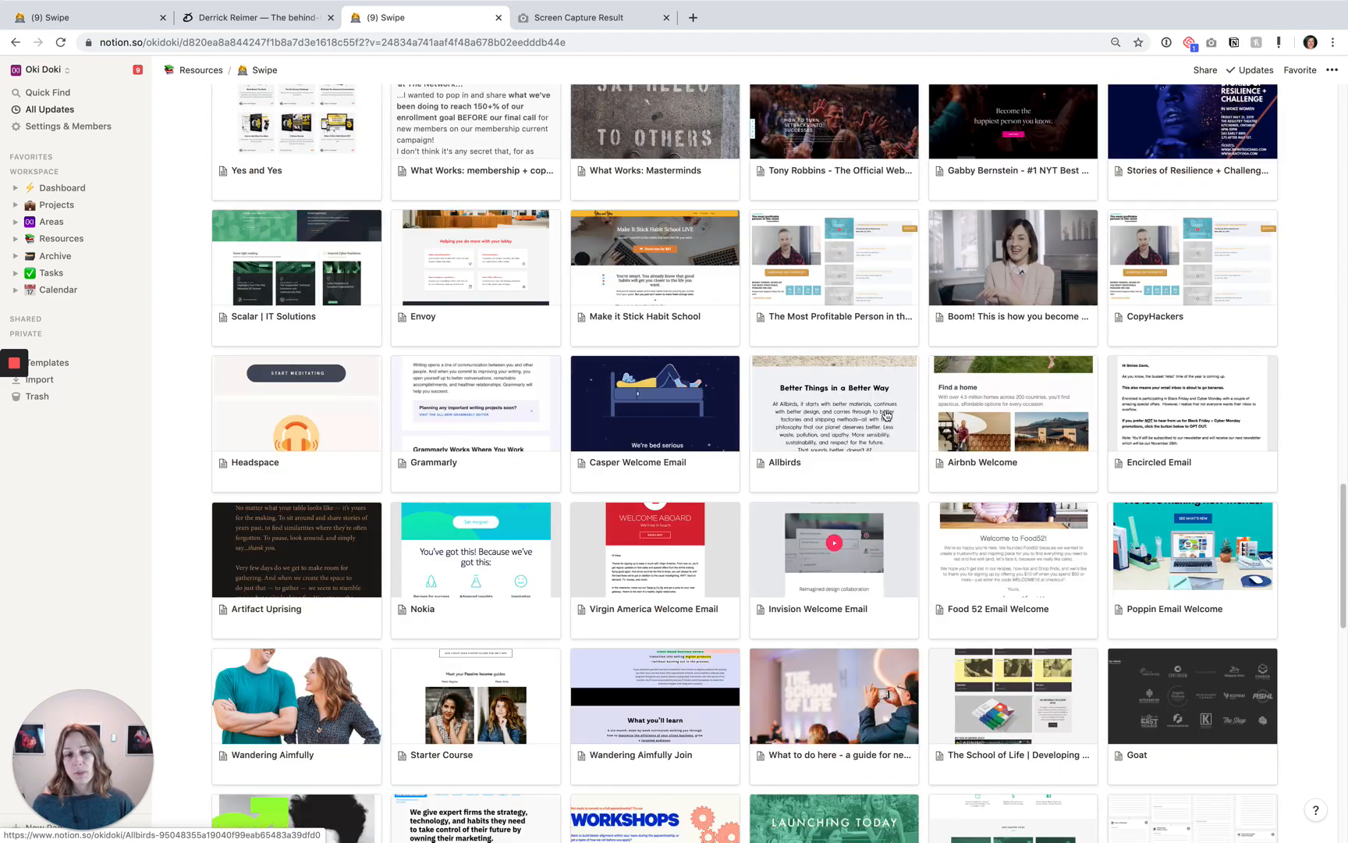
pyautogui.scroll(6, 885, 413)
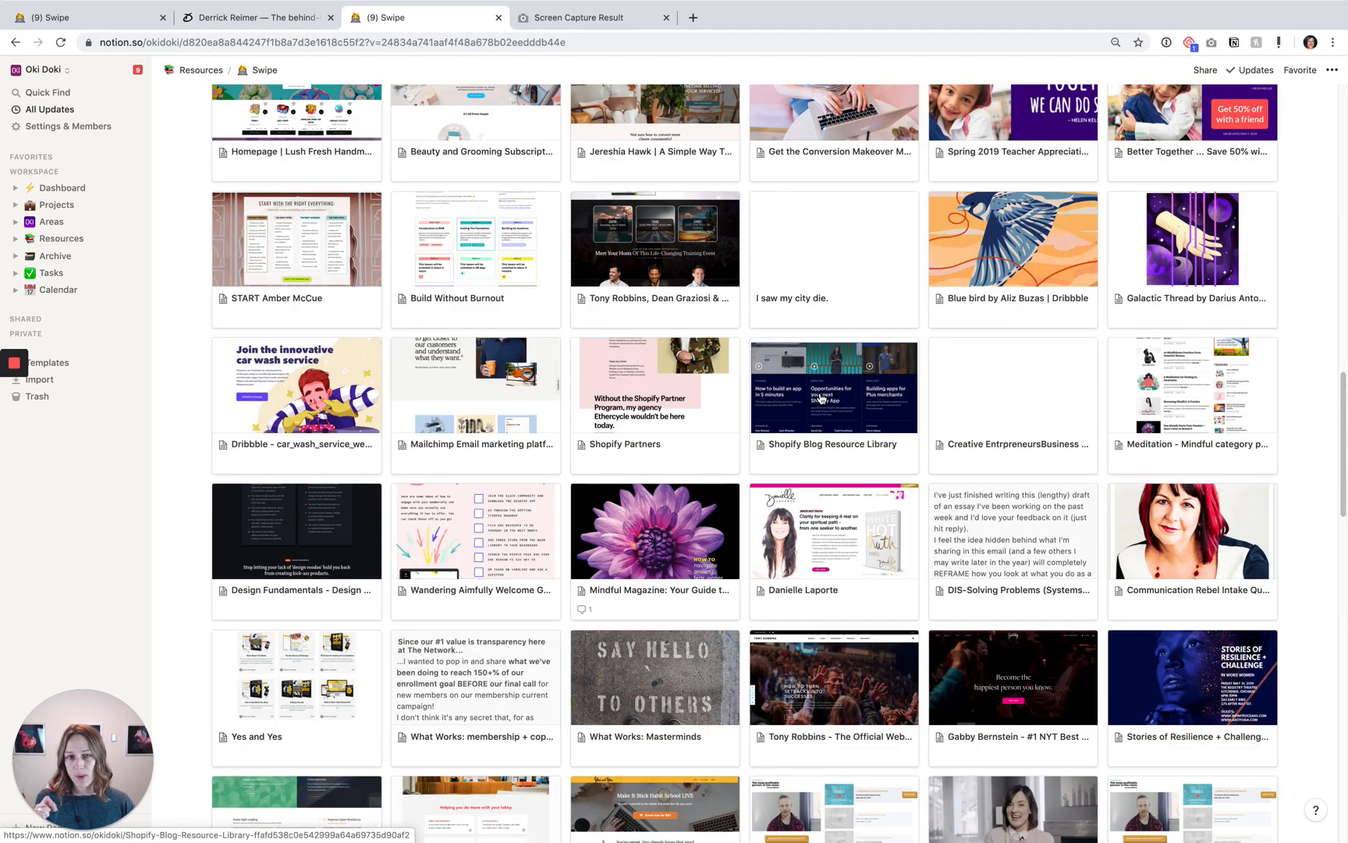
pyautogui.scroll(8, 821, 398)
pyautogui.scroll(8, 821, 398)
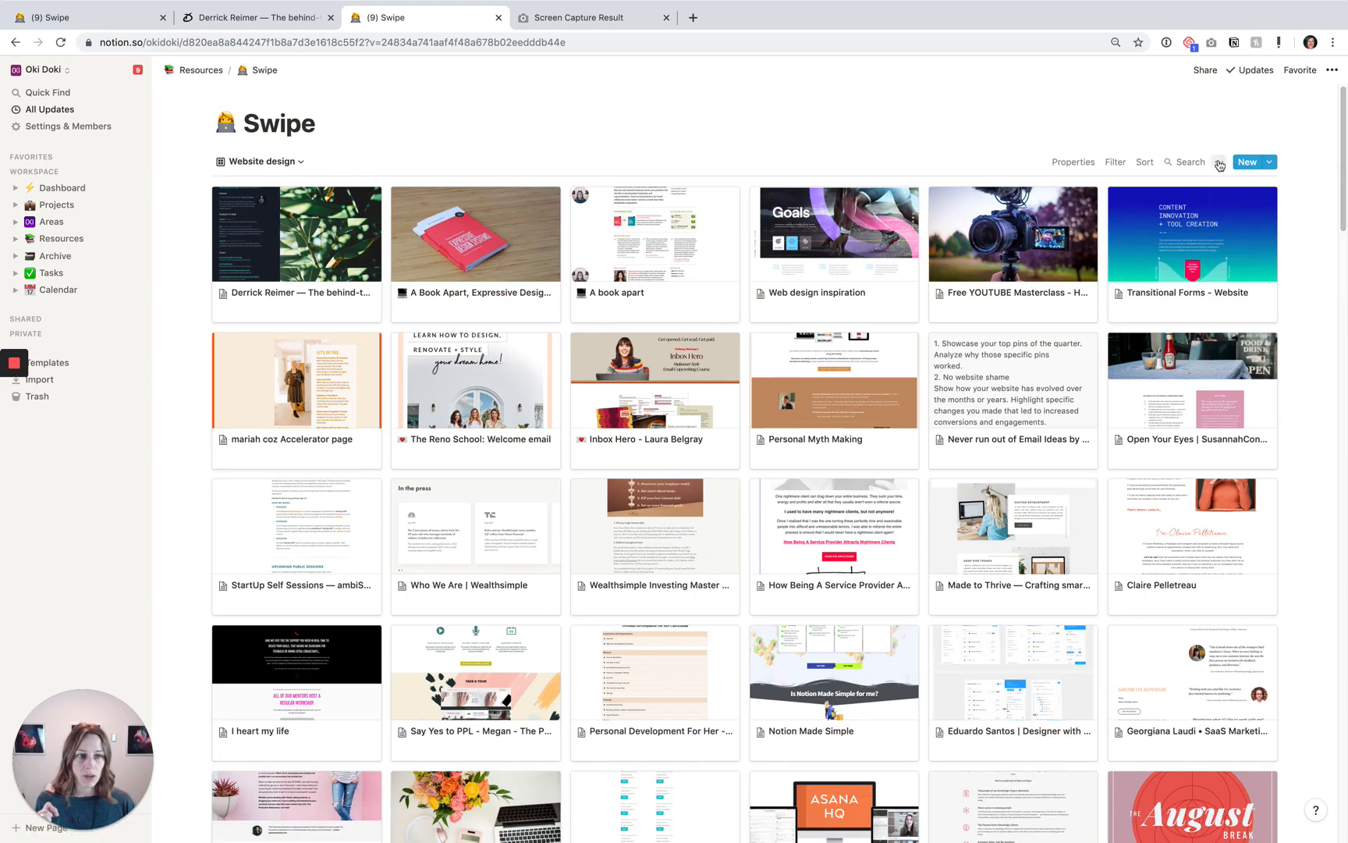
pyautogui.click(1219, 163)
pyautogui.click(1212, 159)
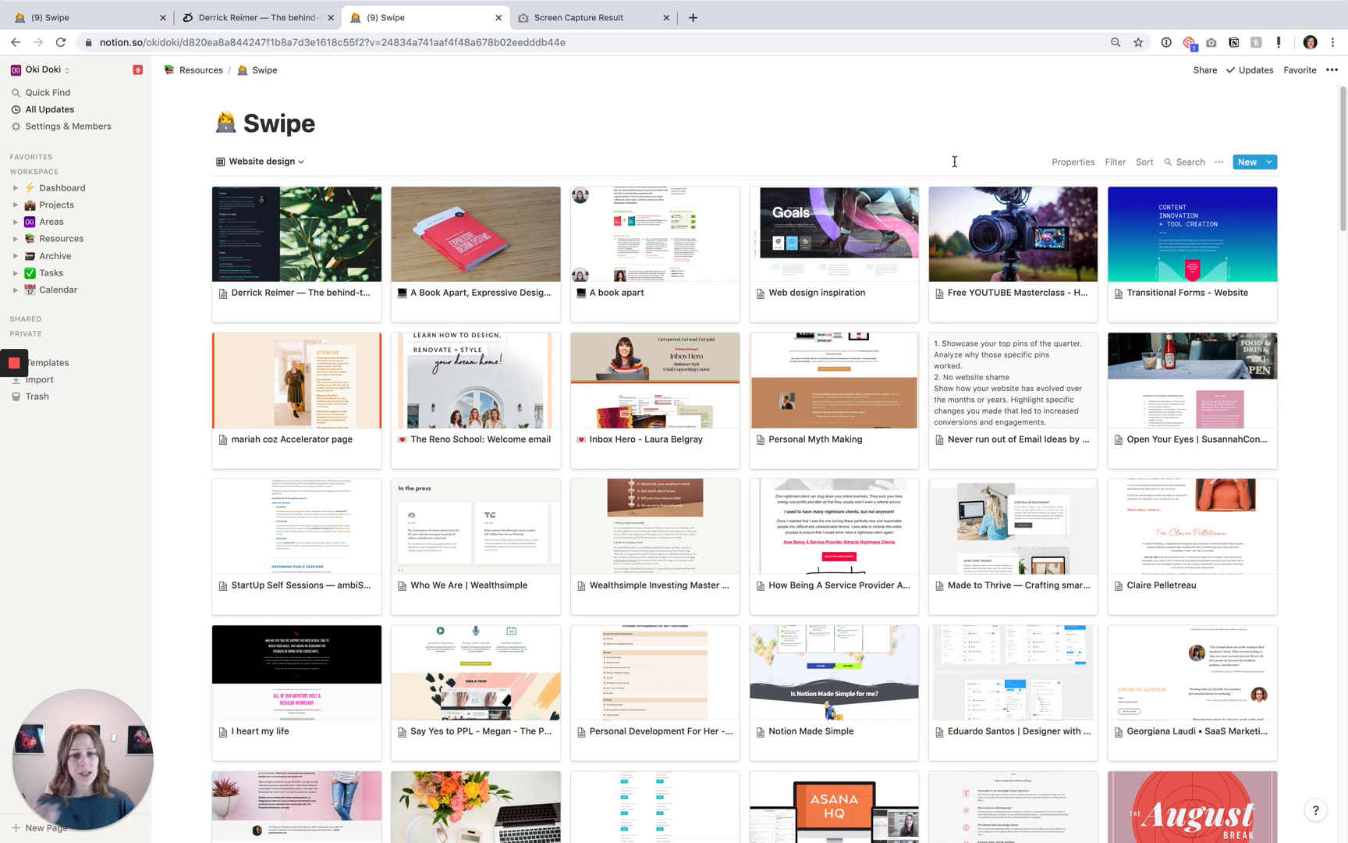
pyautogui.moveTo(476, 379)
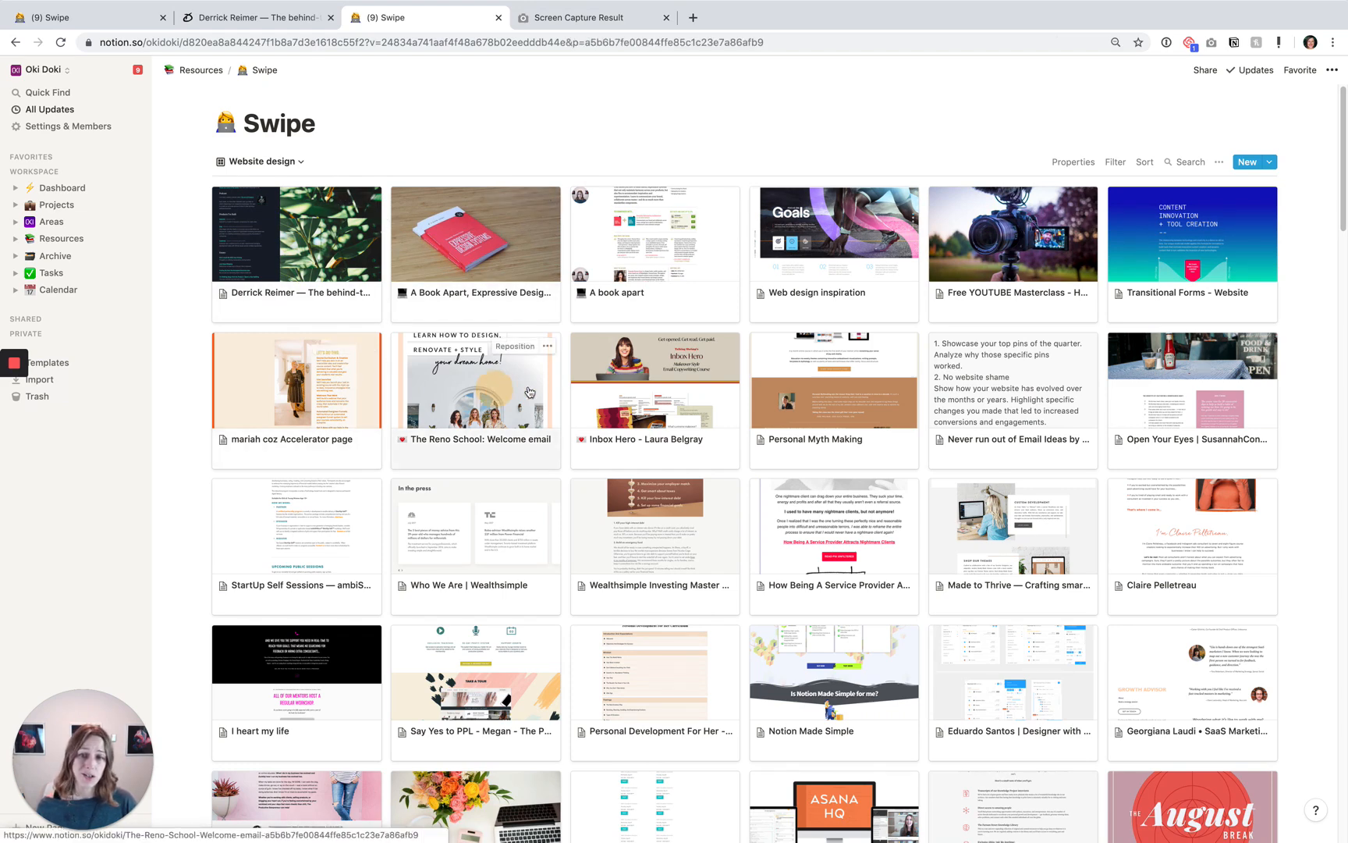
# Open 'The Reno School: Welcome email' entry to review its properties and preview
pyautogui.click(484, 392)
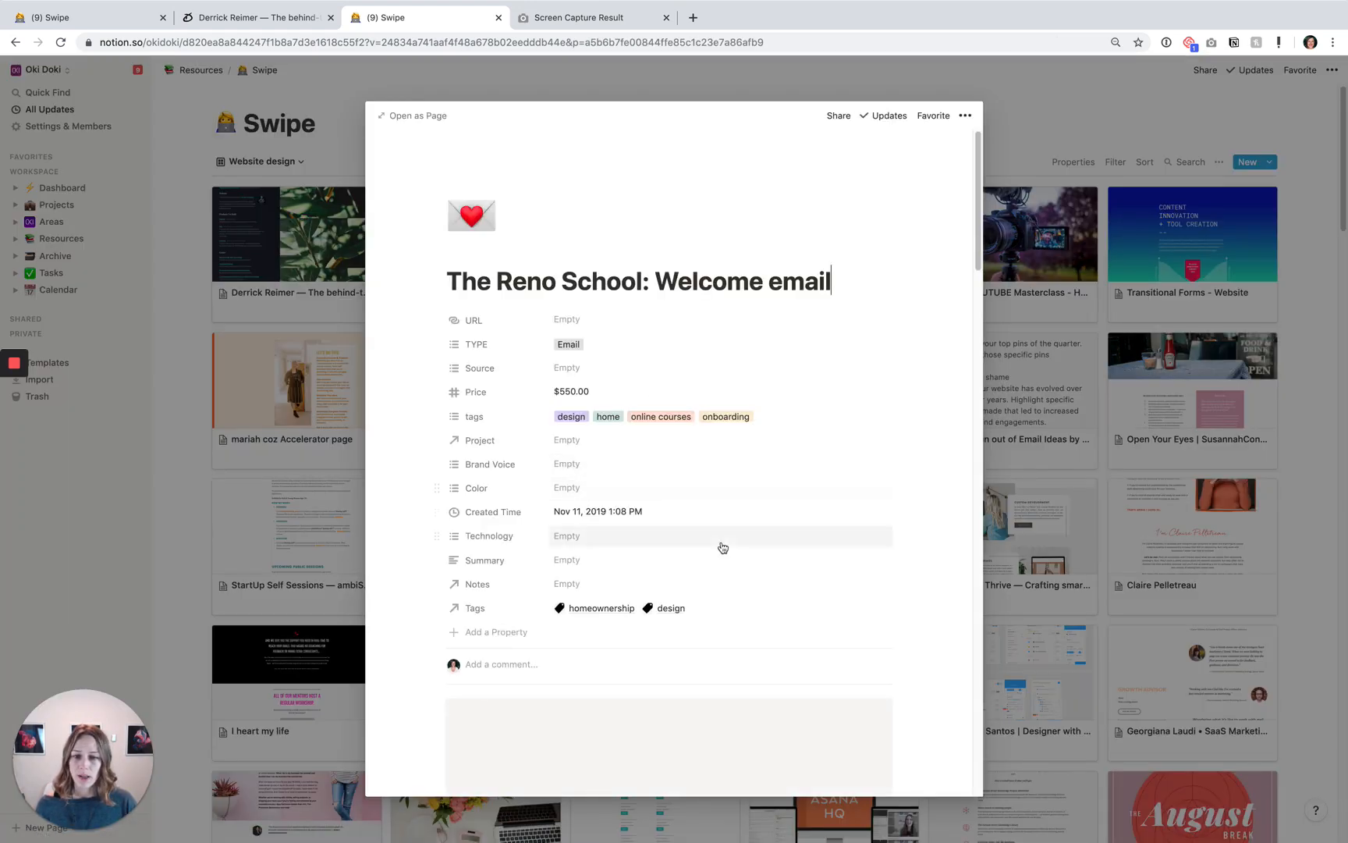
pyautogui.scroll(-10, 545, 513)
pyautogui.scroll(-10, 548, 537)
pyautogui.scroll(-10, 548, 548)
pyautogui.scroll(-10, 551, 566)
pyautogui.scroll(10, 551, 567)
pyautogui.scroll(10, 551, 566)
pyautogui.scroll(10, 570, 558)
pyautogui.scroll(5, 581, 542)
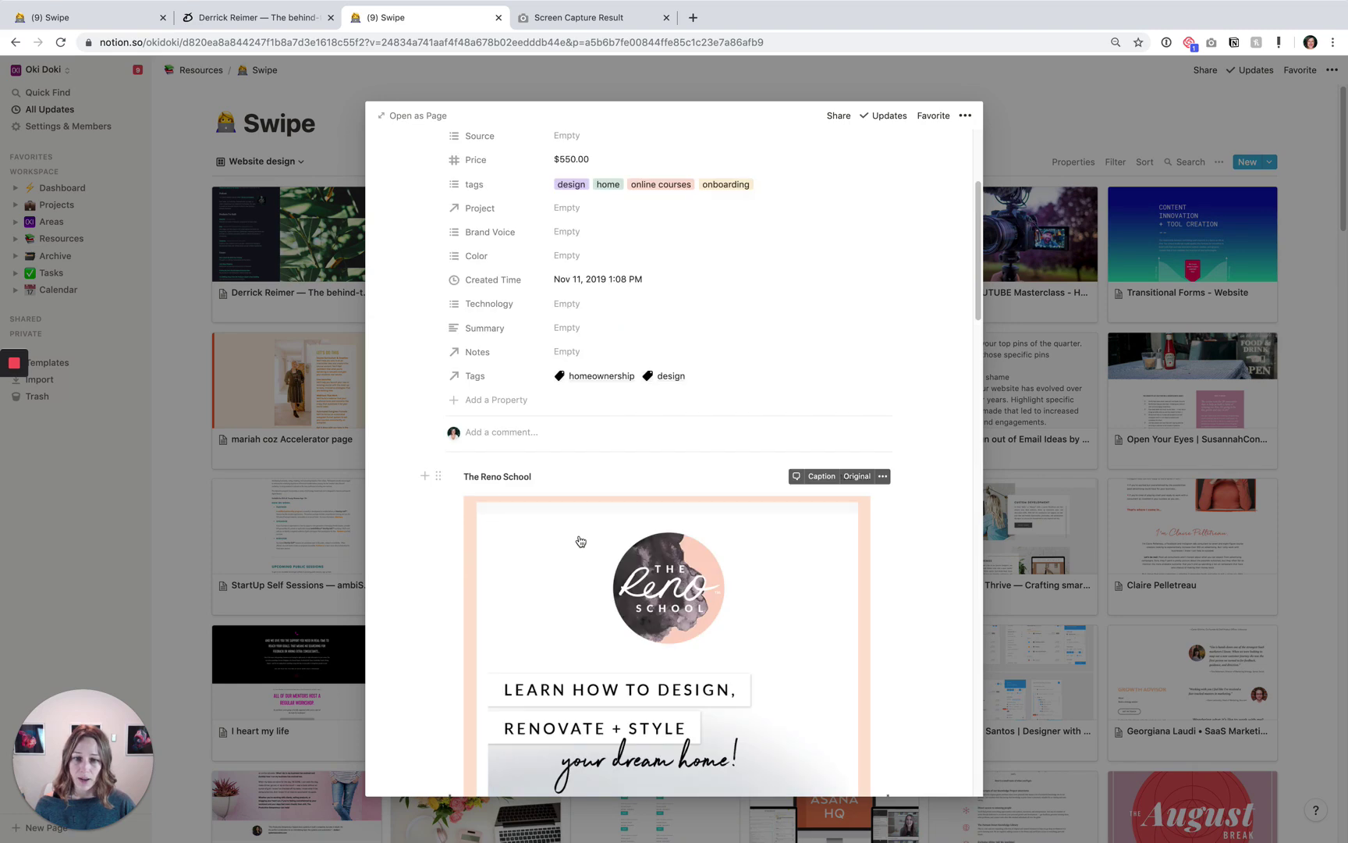
# View the linked 'homeownership' tag page from the entry's Tags, then return to the gallery
pyautogui.click(605, 376)
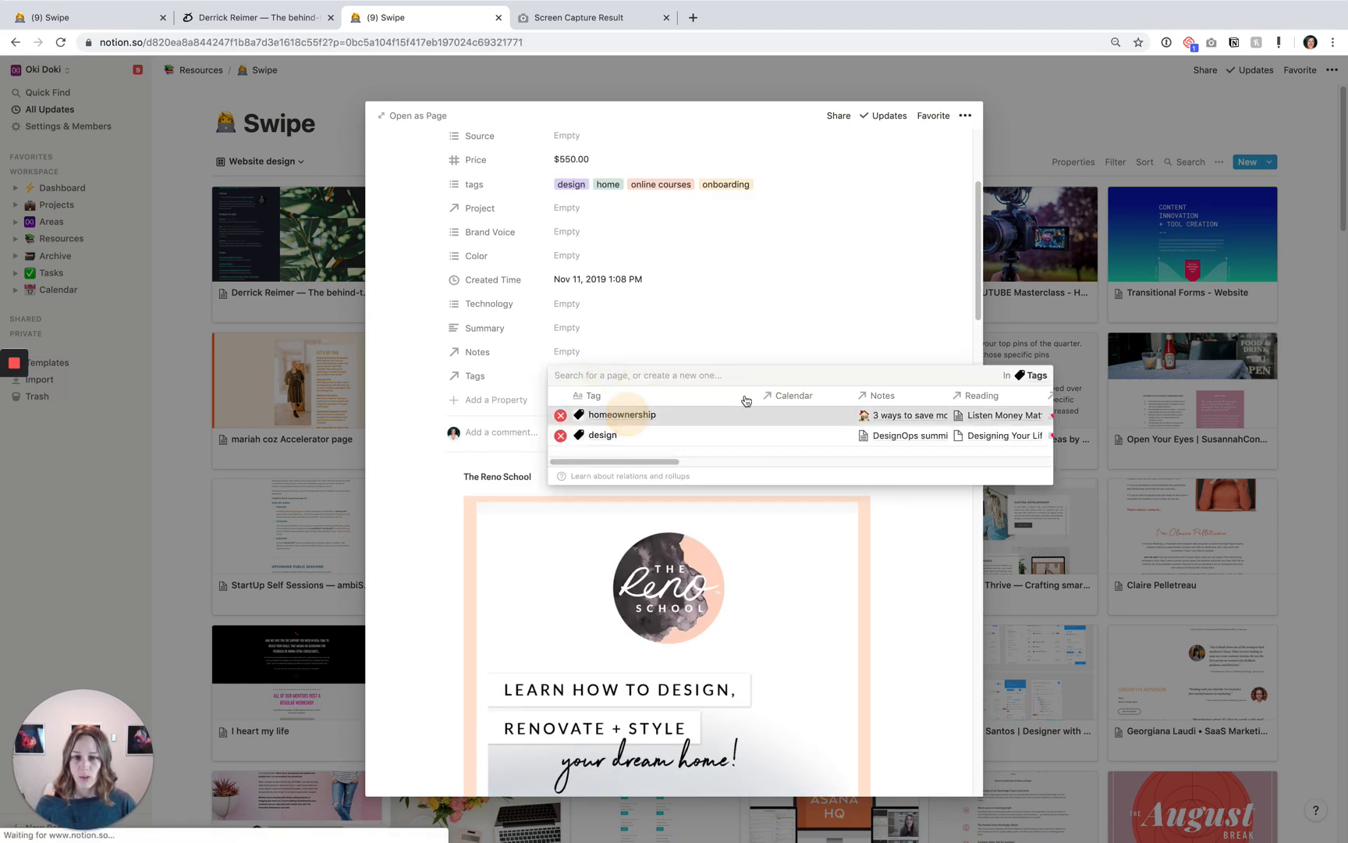
pyautogui.click(621, 413)
pyautogui.scroll(-3, 625, 421)
pyautogui.scroll(3, 648, 481)
pyautogui.scroll(3, 643, 495)
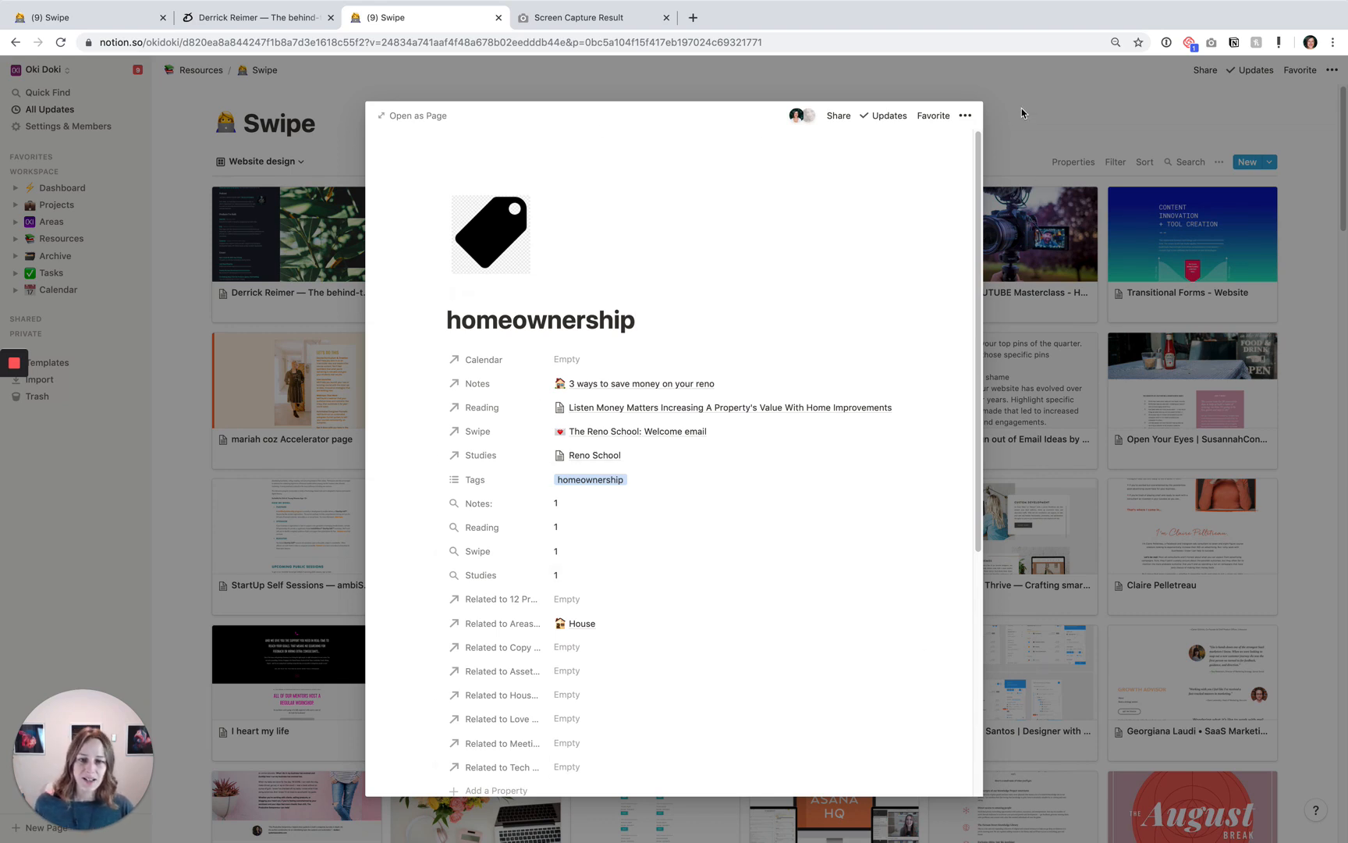
pyautogui.click(1074, 100)
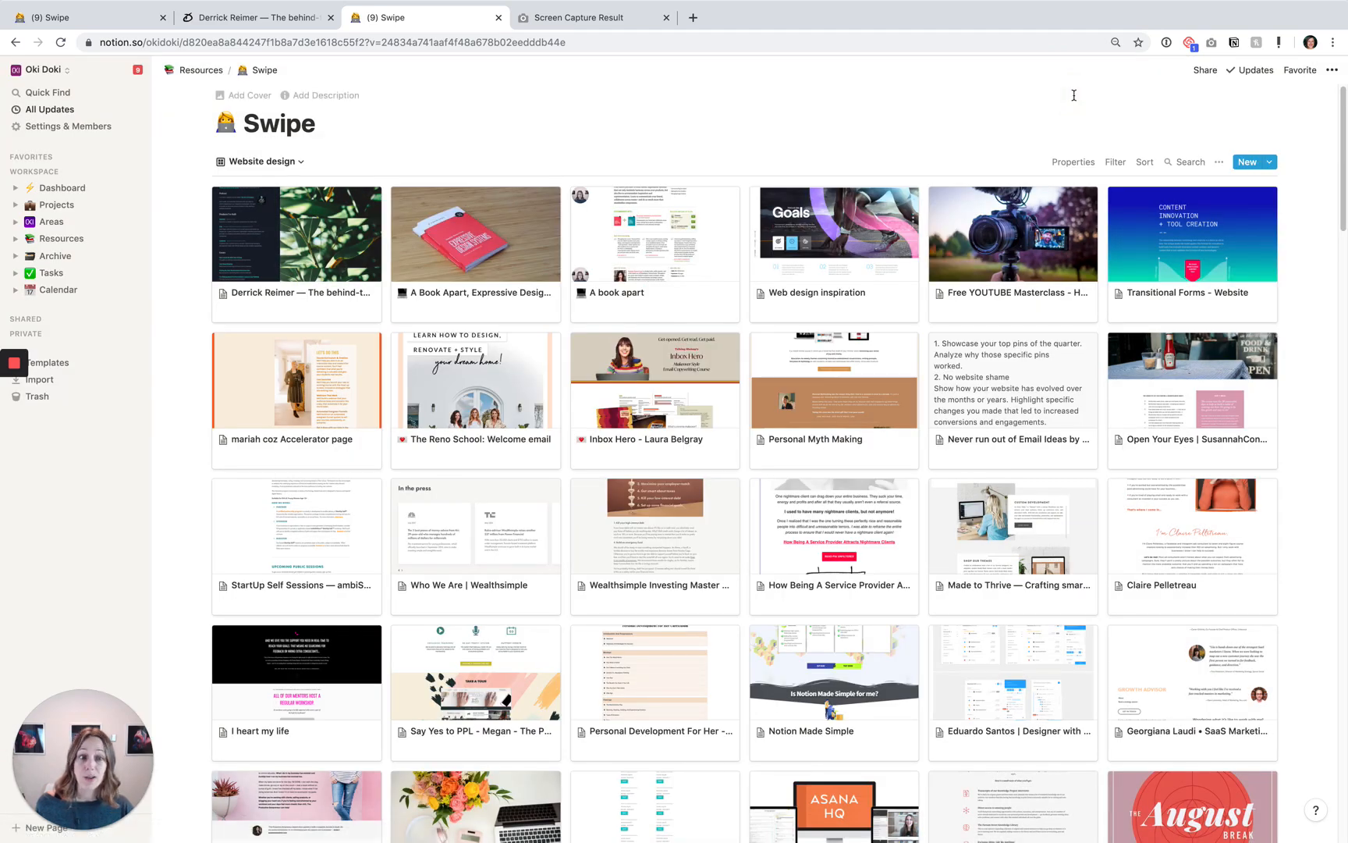